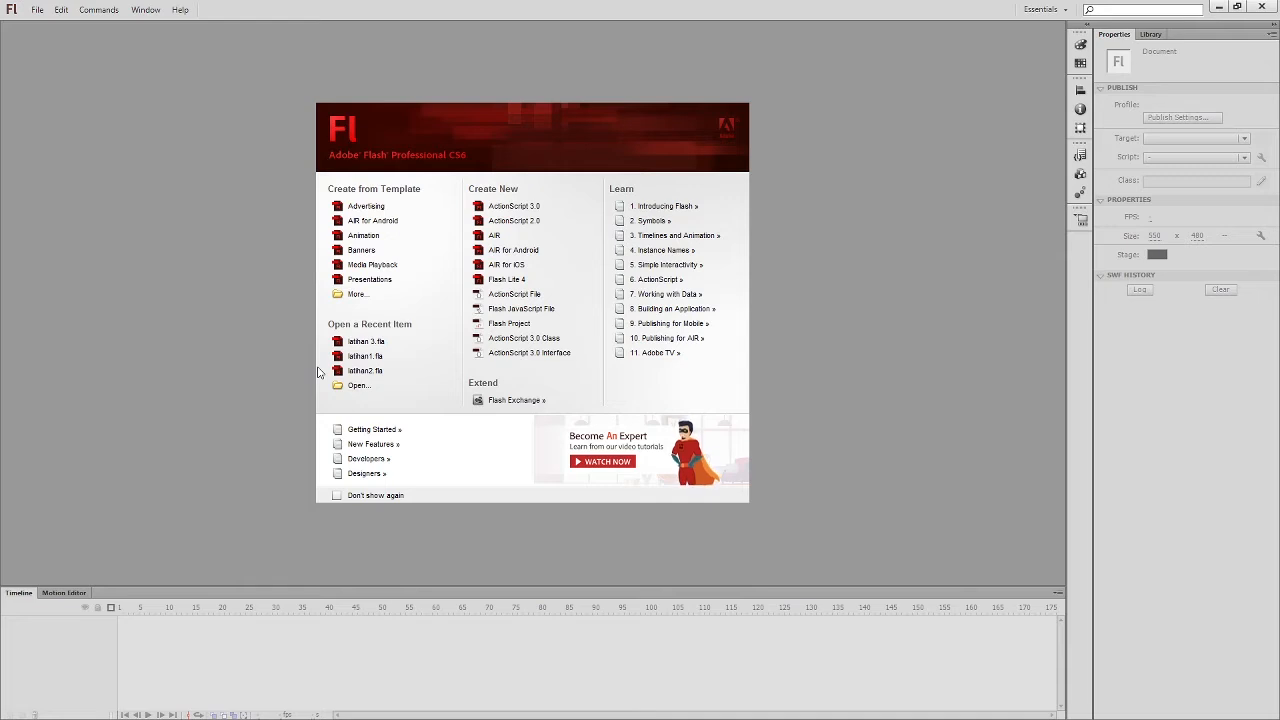
Create a new ActionScript 3.0 document.
left_click(513, 207)
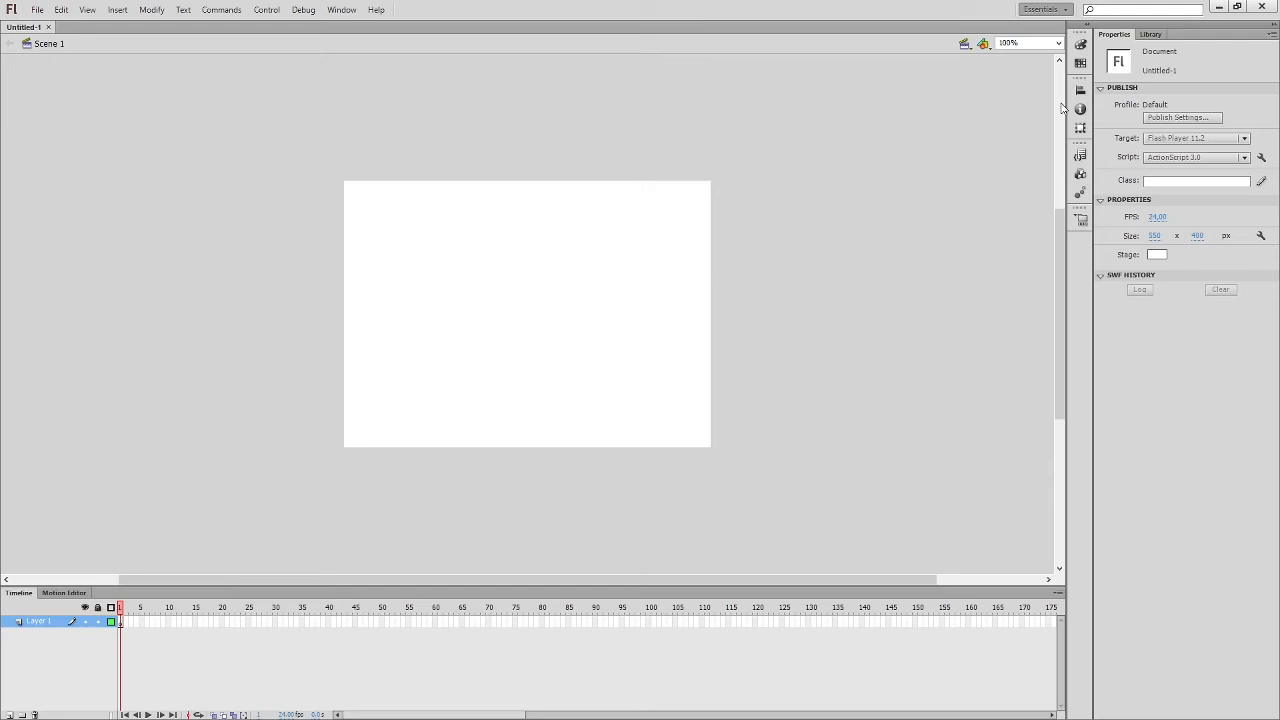
Try the Animator and Classic workspaces and return to the Essentials workspace.
left_click(1045, 9)
left_click(1060, 30)
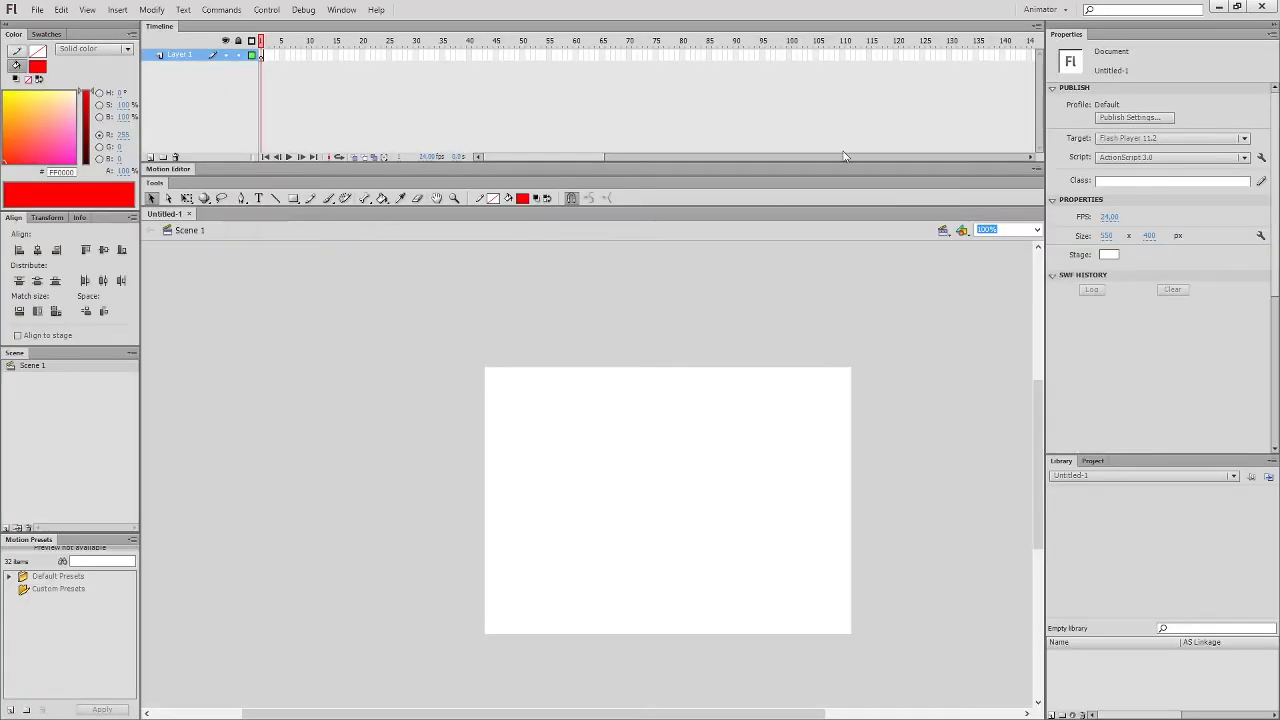
left_click(1066, 12)
left_click(1061, 41)
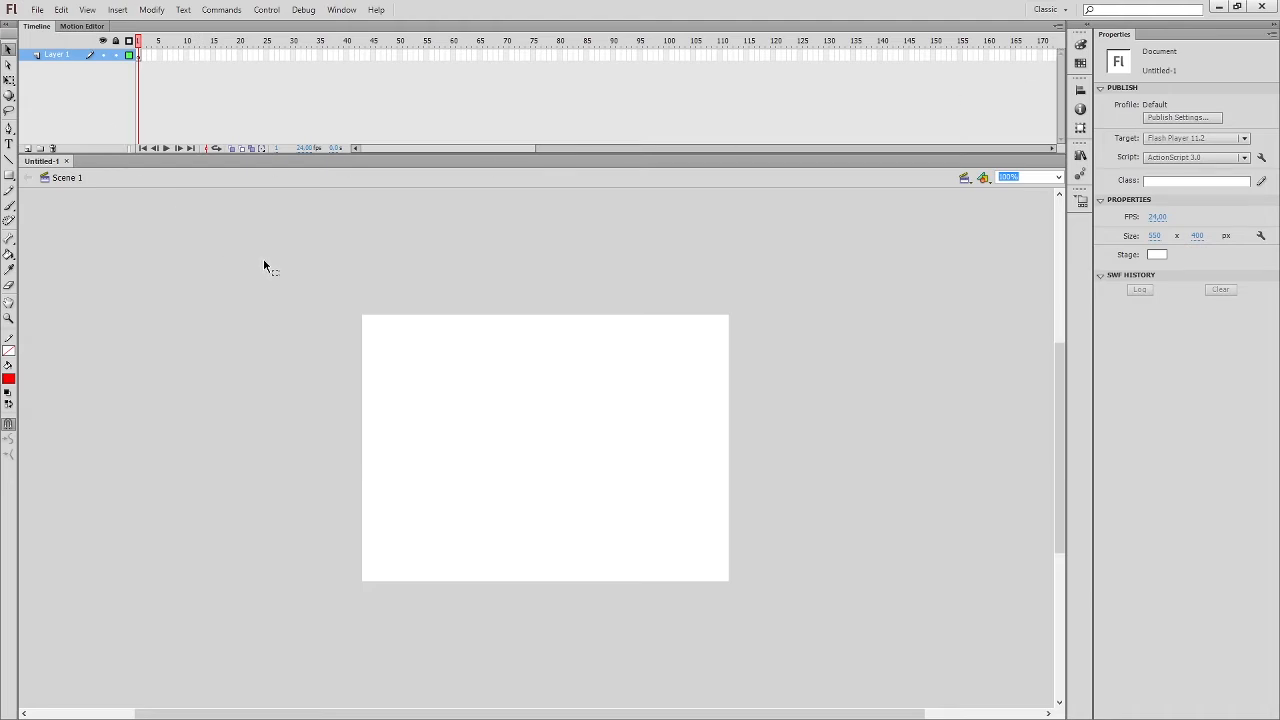
left_click(1066, 12)
left_click(1069, 105)
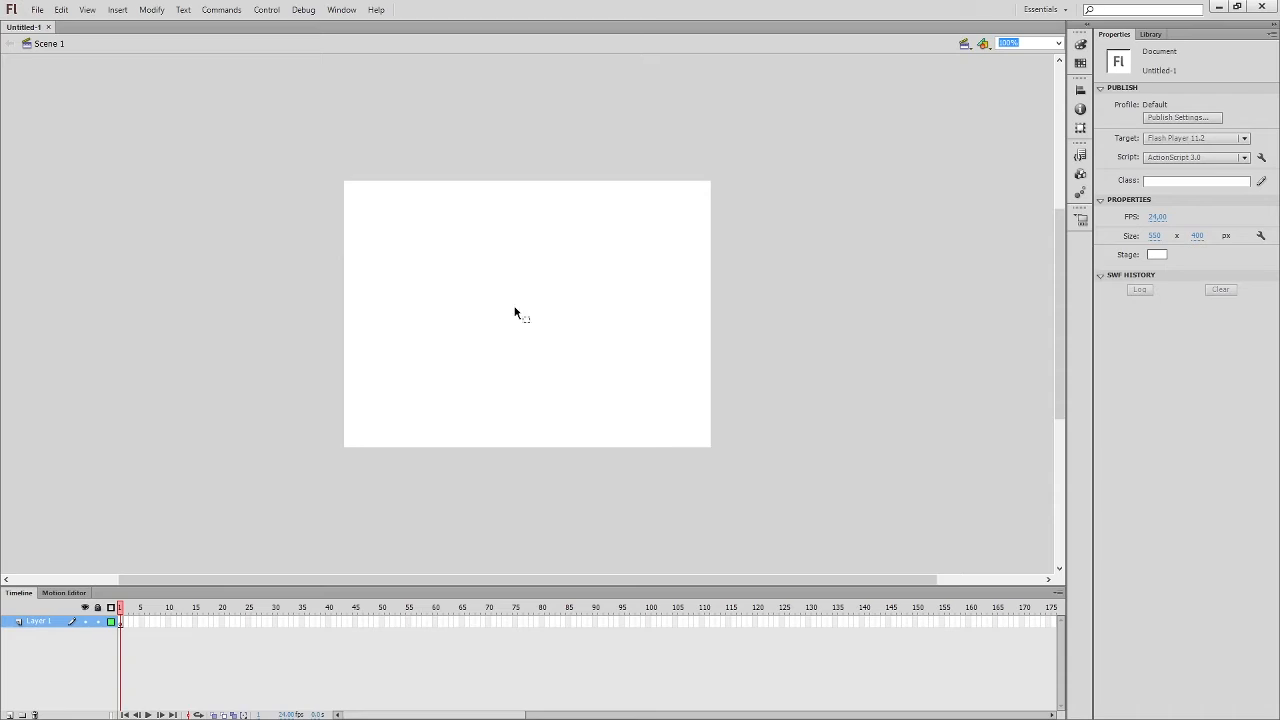
Compare the Fit in Window, Show Frame, Show All and 100% stage magnifications, leaving the stage at Fit in Window.
left_click(1059, 44)
left_click(1059, 45)
left_click(1028, 55)
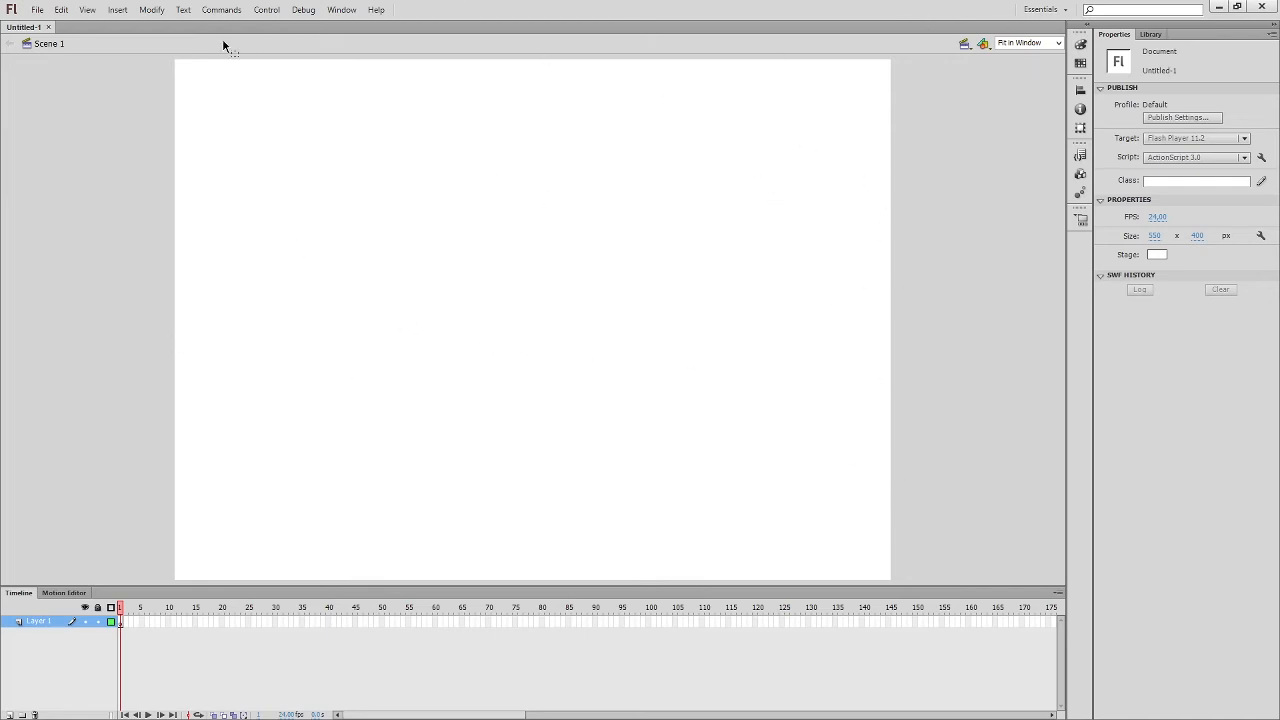
left_click(1058, 45)
left_click(1033, 66)
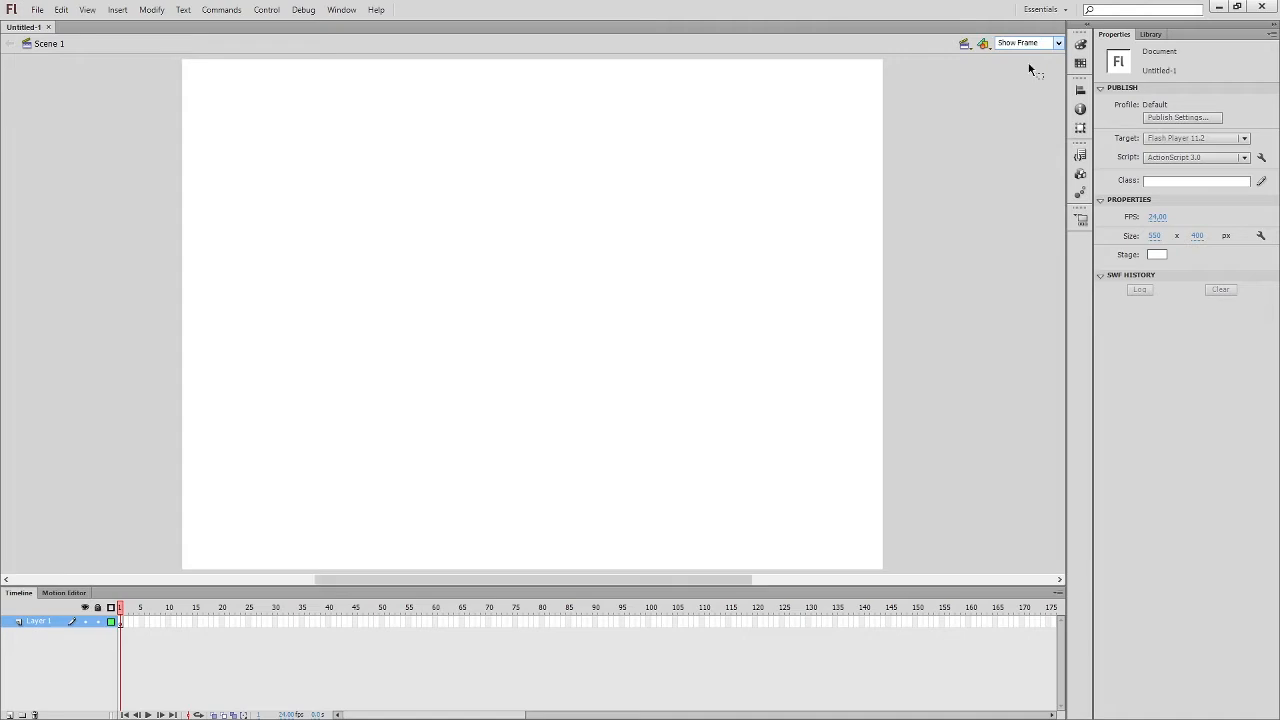
left_click(1058, 45)
left_click(1033, 78)
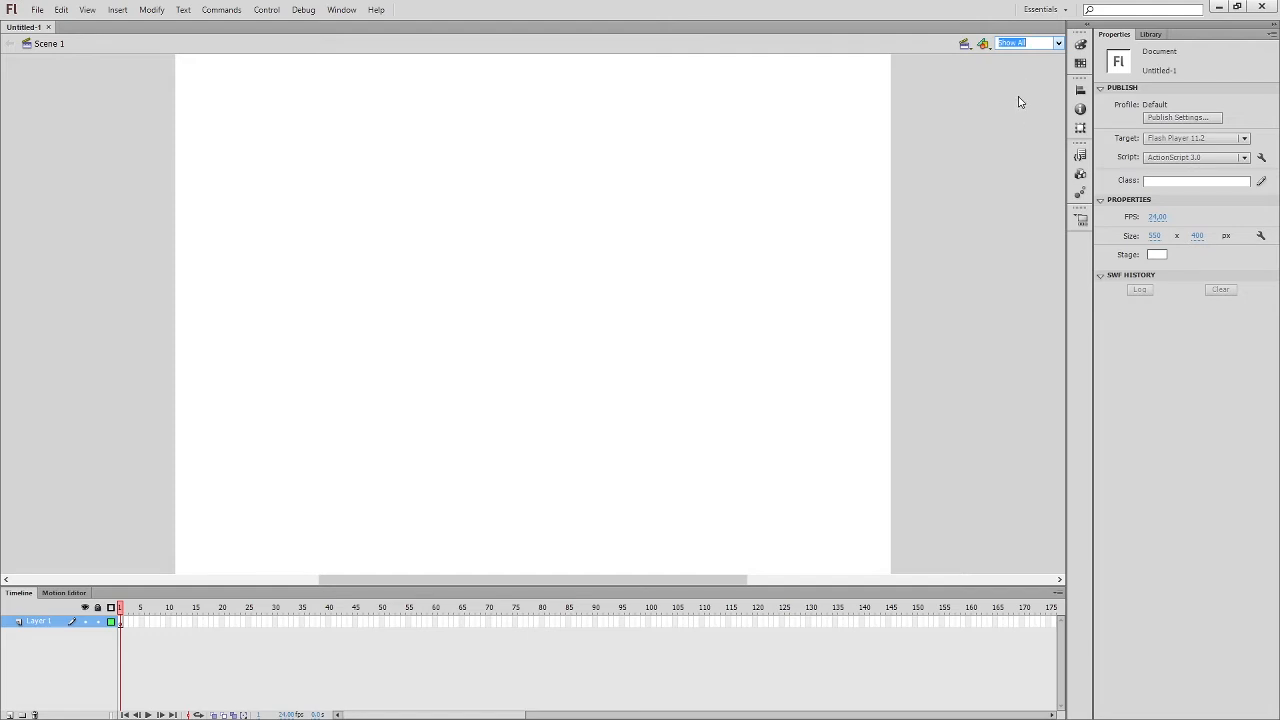
key("ctrl+1")
left_click(1057, 47)
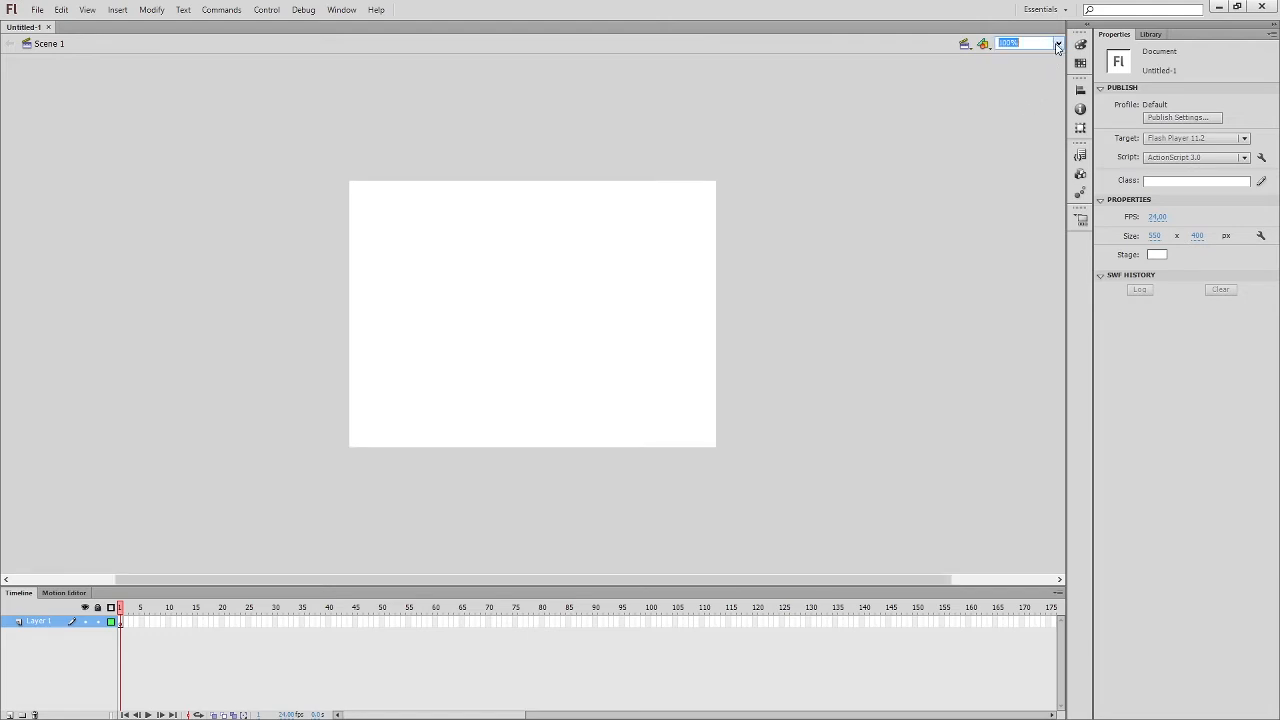
left_click(1042, 59)
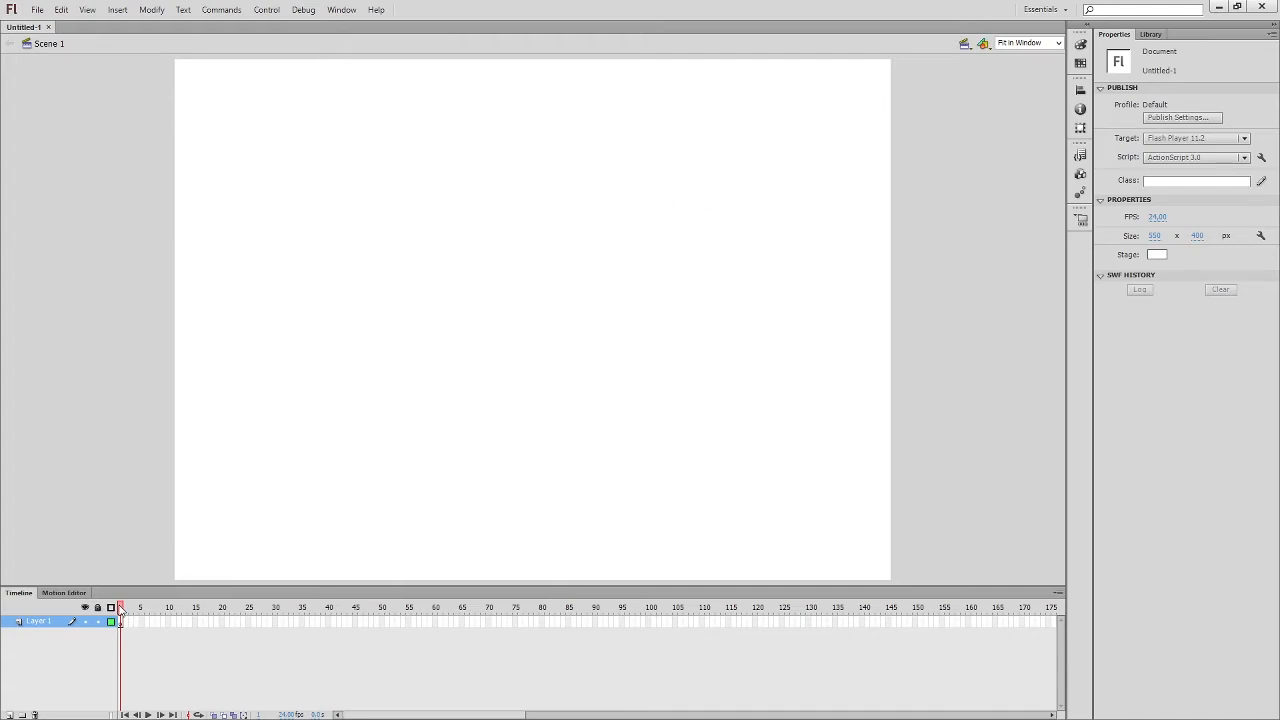
Select frames on Layer 1 in the timeline and view the Motion Editor before returning to the Timeline.
left_click(269, 622)
left_click_drag(279, 630, 451, 622)
mouse_move(125, 624)
left_mouse_down()
mouse_move(834, 649)
mouse_move(136, 654)
mouse_move(135, 642)
left_mouse_up()
left_click(143, 659)
left_click(52, 594)
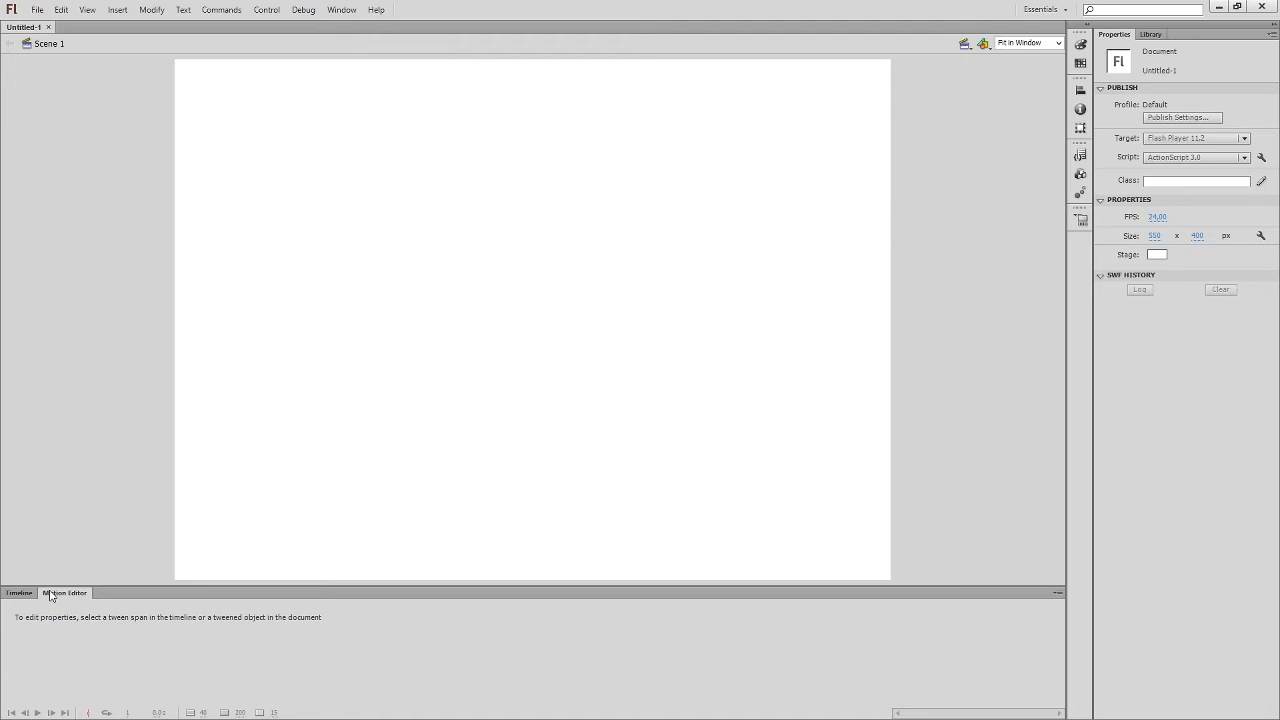
left_click(26, 594)
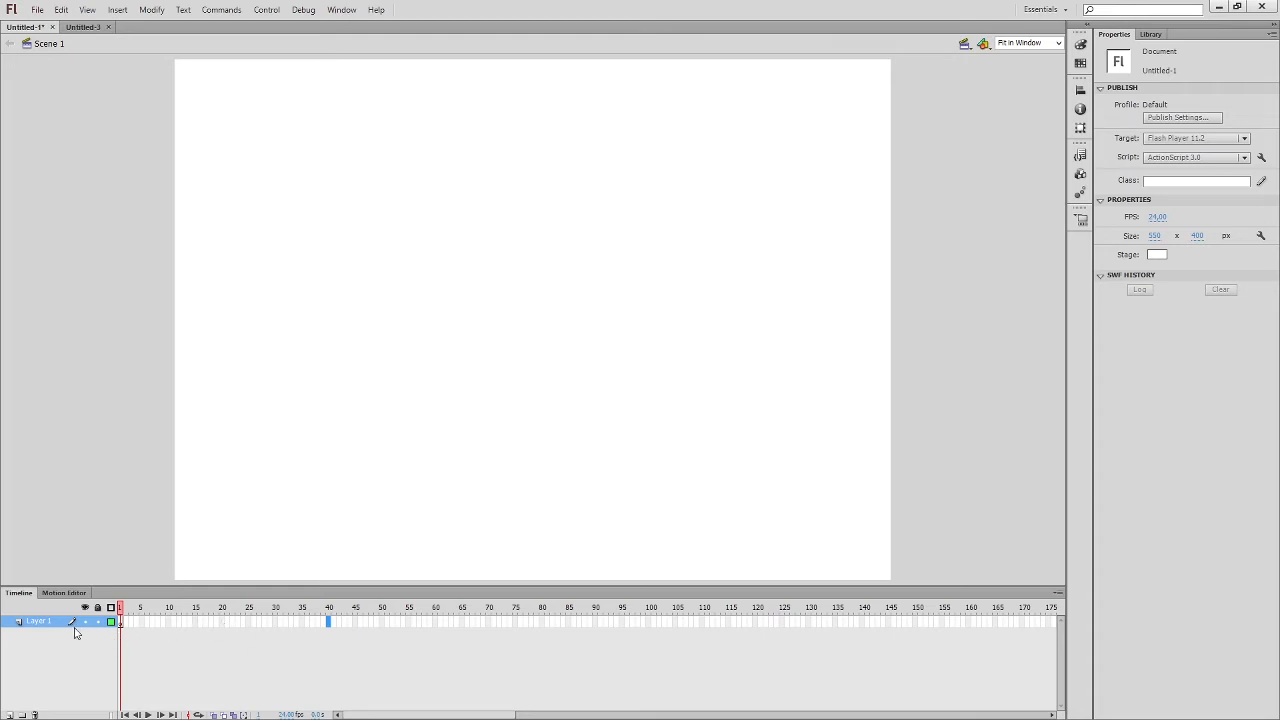
Add a new layer above Layer 1 and undo the addition.
left_click(9, 714)
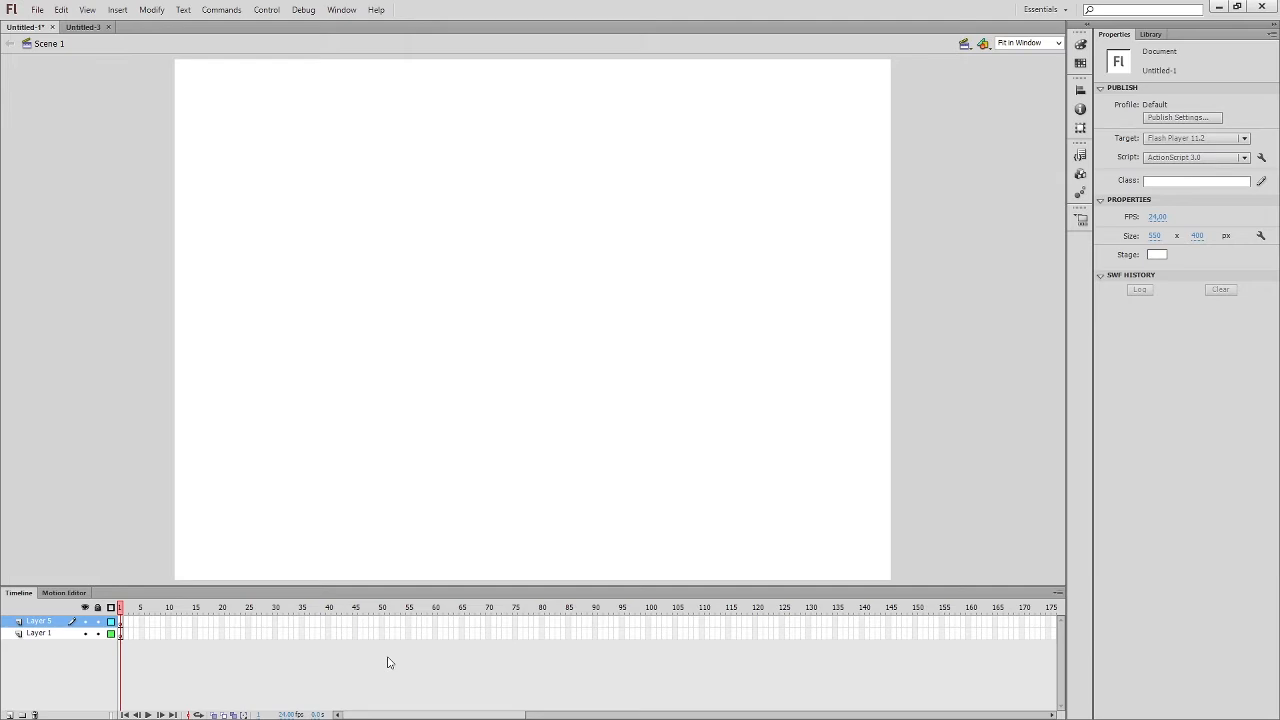
key("ctrl+z")
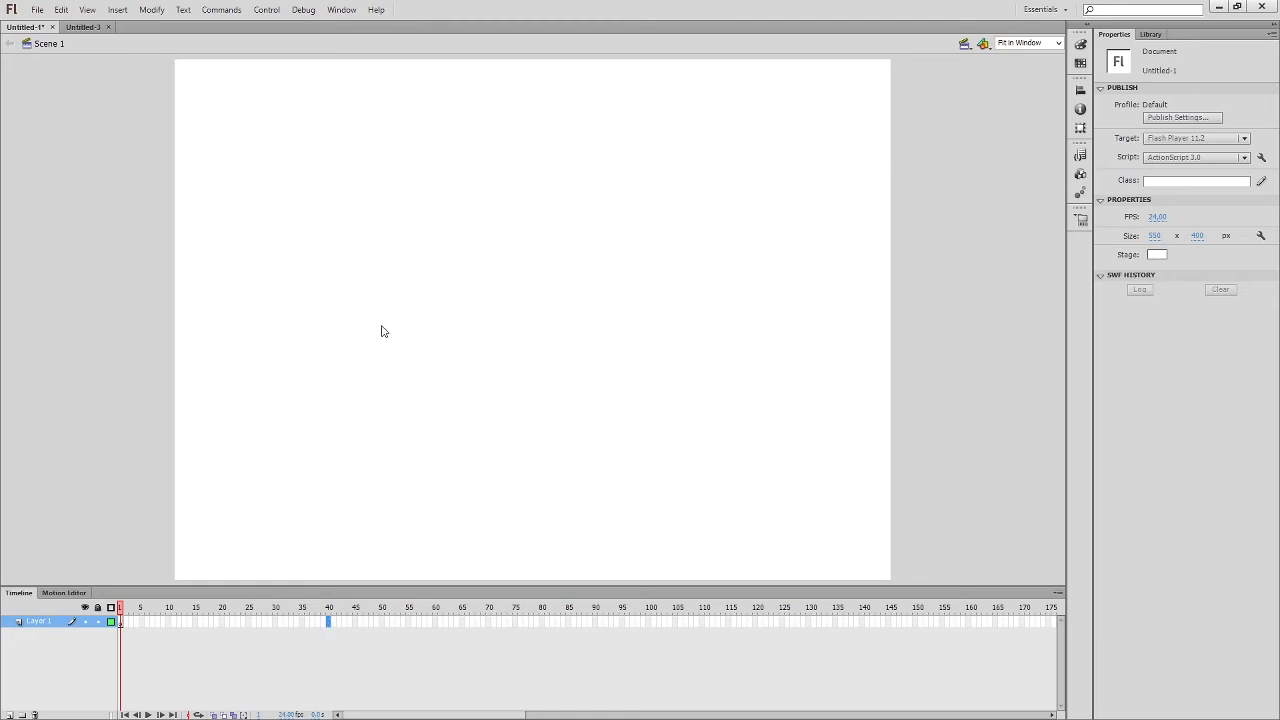
Insert a blank keyframe at frame 40 of Layer 1 and scrub the playhead back along the timeline.
key("F5")
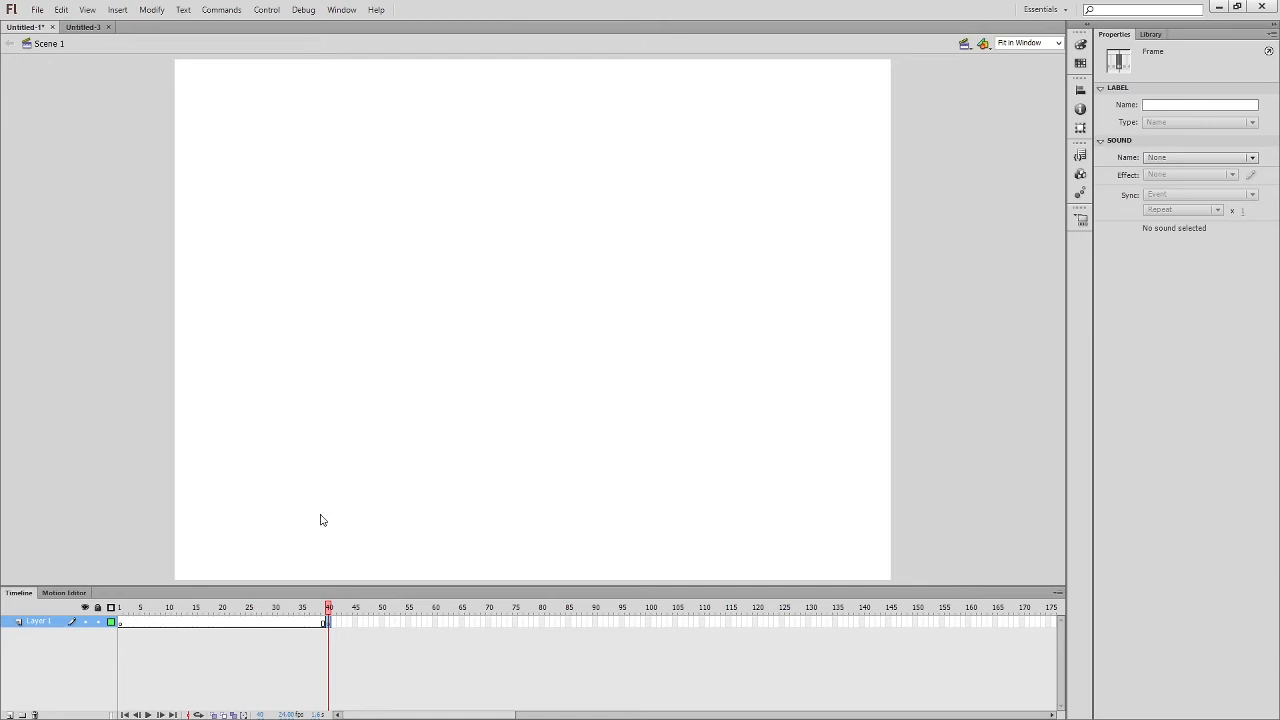
left_click(307, 668)
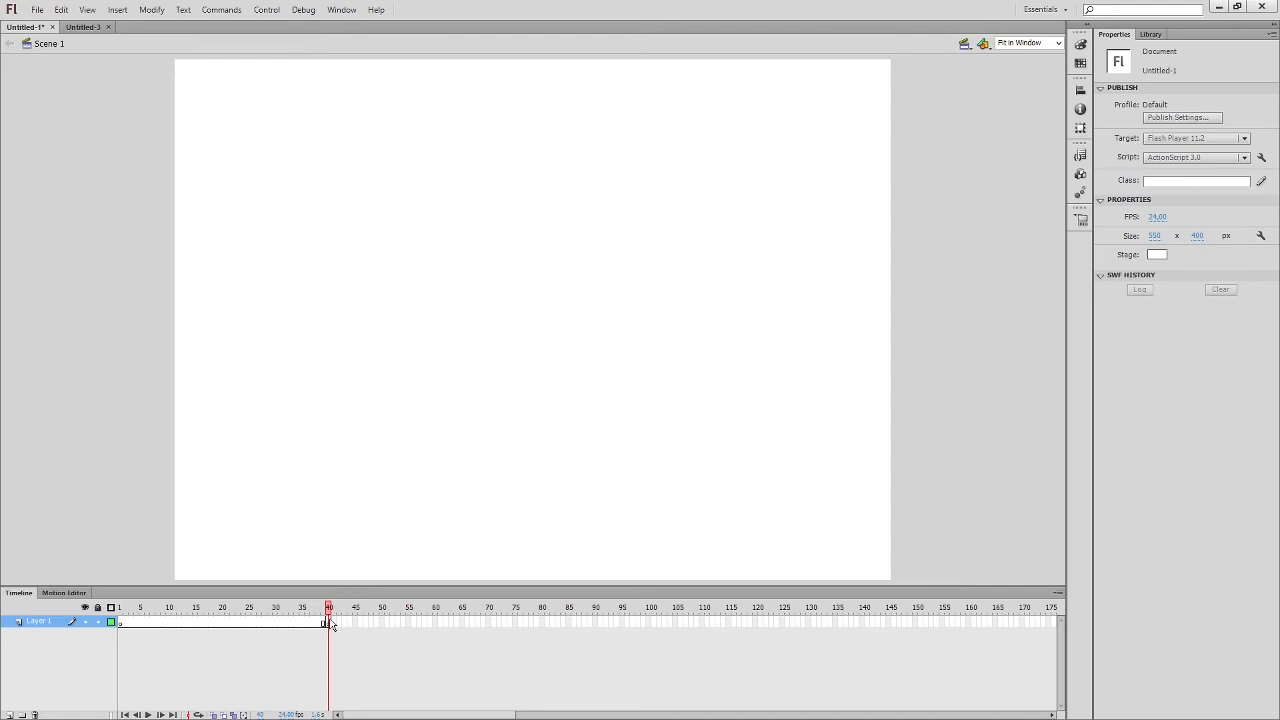
left_click_drag(331, 613, 329, 614)
left_click_drag(329, 609, 177, 609)
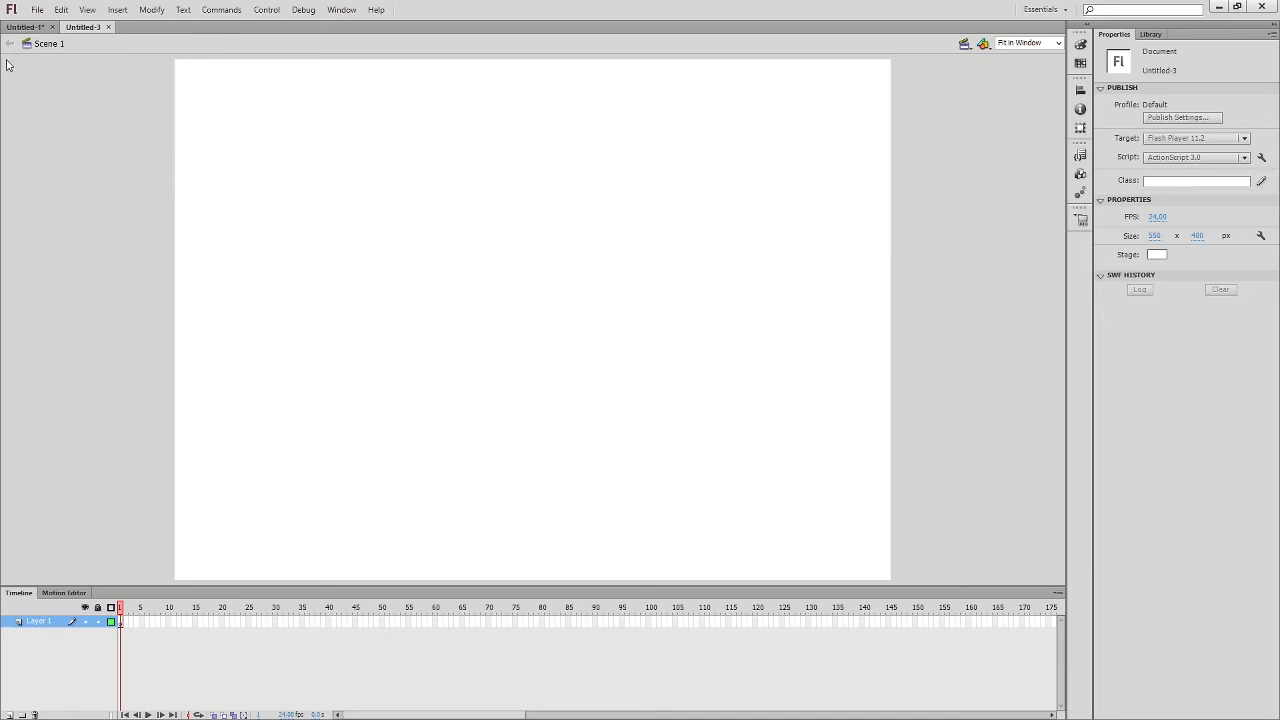
Show the Tools panel and hide it again.
key("ctrl+F2")
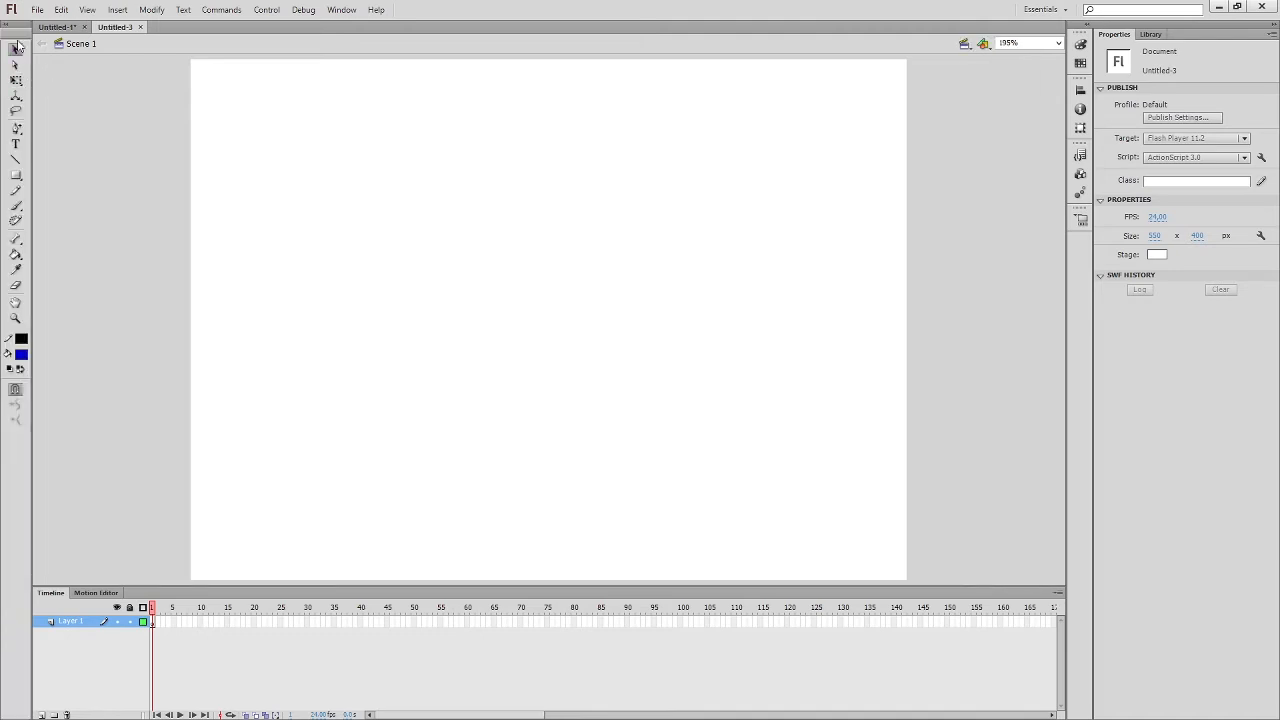
key("ctrl+F2")
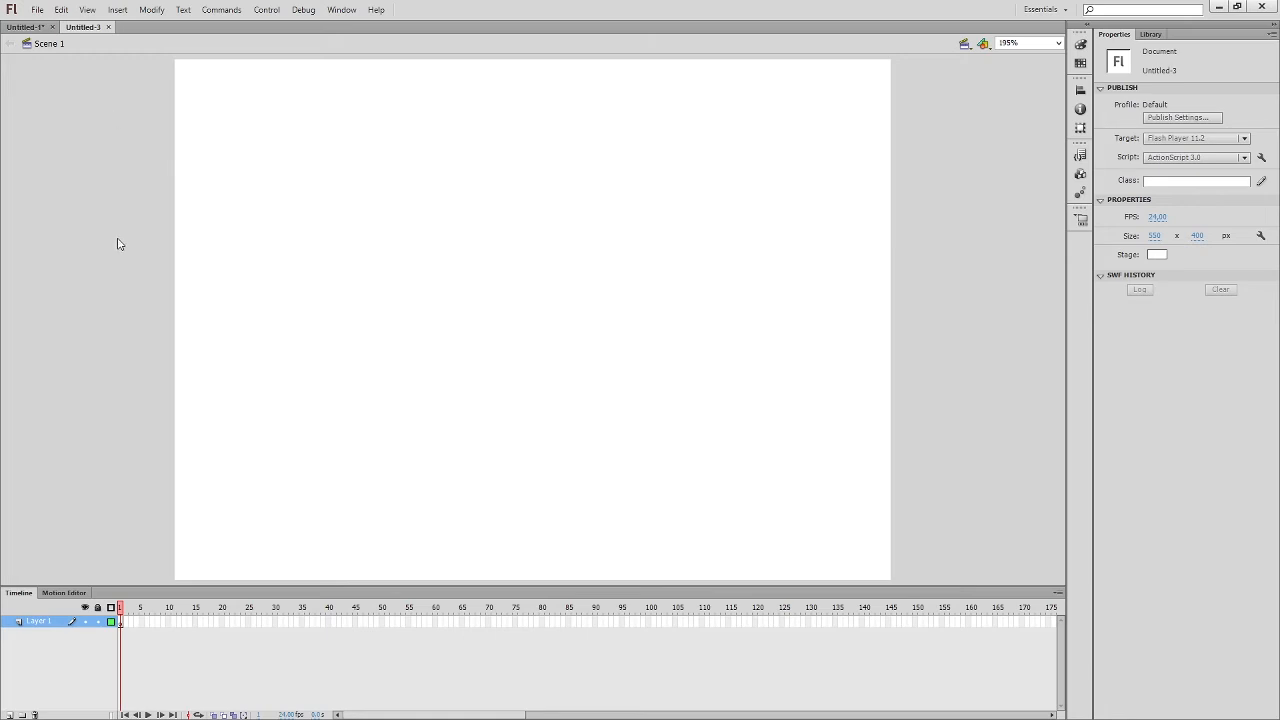
Draw a blue square with a black outline, about 38 px wide, near the stage's upper-left corner, undoing any stray changes to it.
key("r")
left_click_drag(212, 118, 401, 167)
key("v")
key("ctrl+z")
key("ctrl+z")
key("ctrl+z")
key("ctrl+z")
key("ctrl+z")
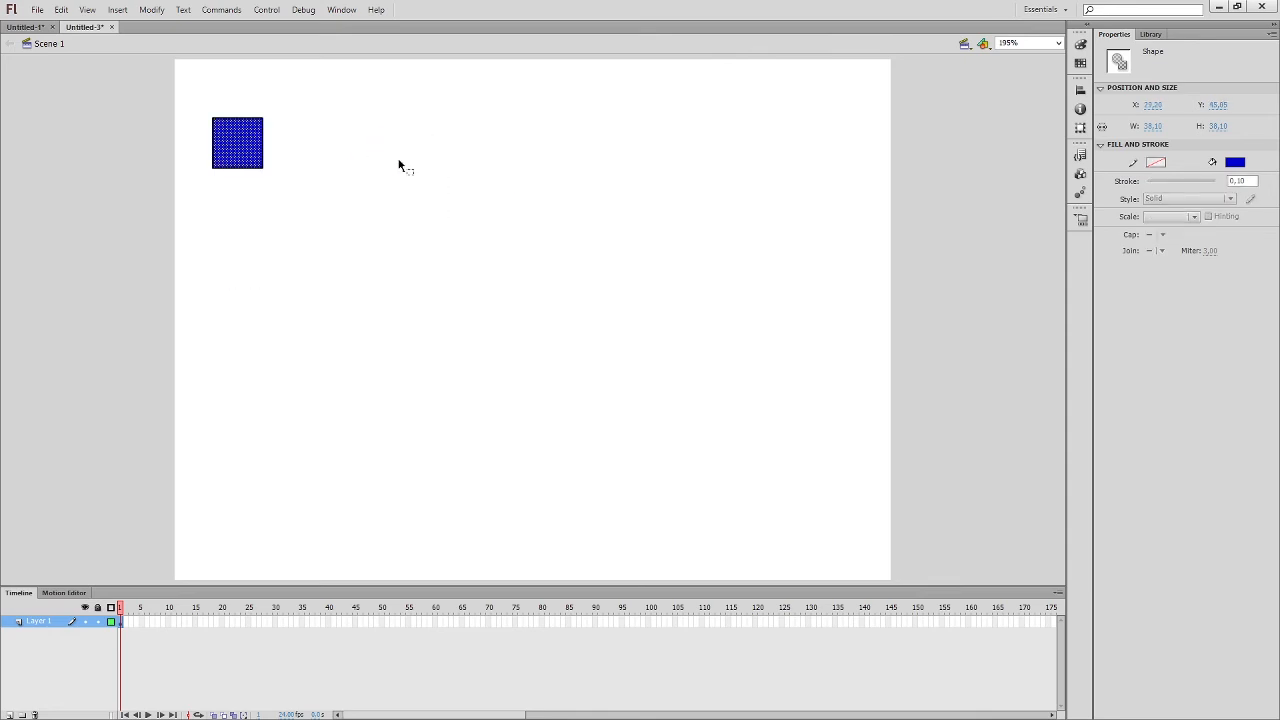
Select the whole blue square, including its outline, and move it slightly down and to the right on the stage.
left_click(223, 97)
mouse_move(197, 89)
left_mouse_down()
mouse_move(229, 189)
mouse_move(300, 199)
left_mouse_up()
left_click_drag(237, 154, 283, 176)
left_click(306, 274)
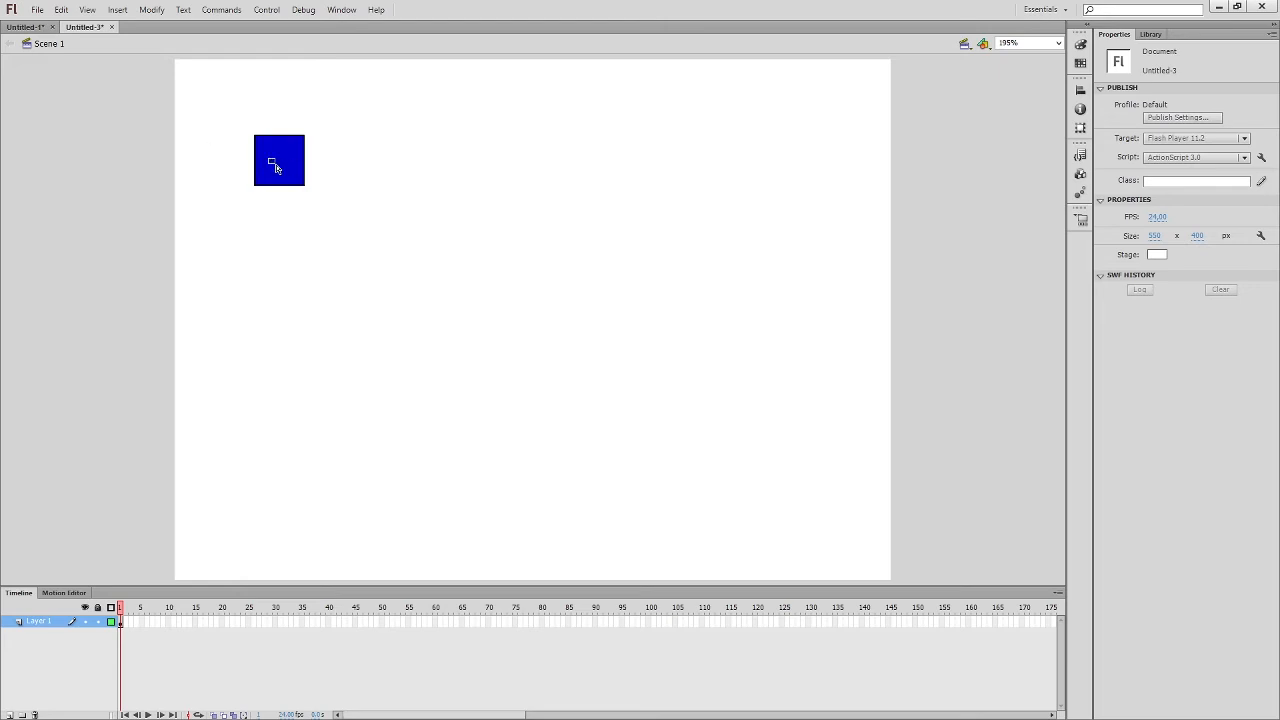
Select the square's anchor points with the Subselection tool and move the square to about X 44, Y 83.
left_click_drag(240, 120, 328, 224)
left_click(223, 127)
left_click_drag(228, 115, 329, 226)
left_click(225, 136)
left_click_drag(241, 123, 338, 217)
left_click_drag(304, 140, 284, 173)
left_click(214, 143)
left_click_drag(212, 147, 329, 255)
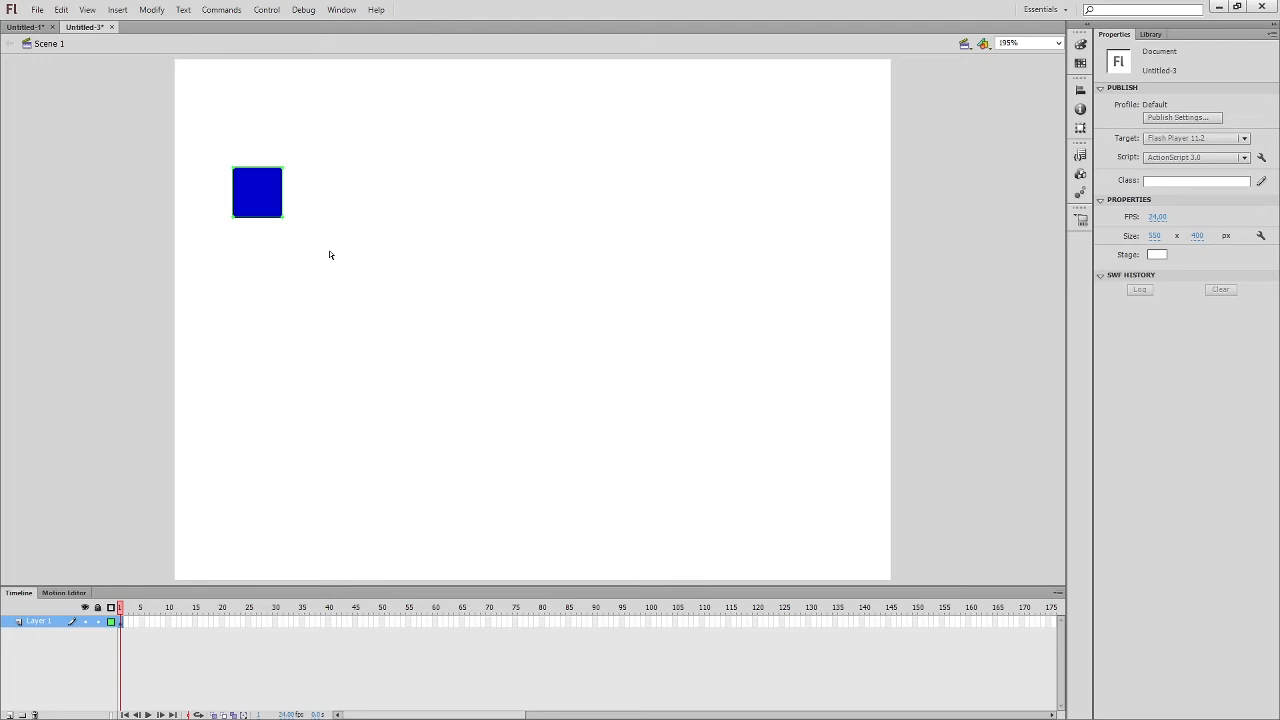
Try to enlarge and rotate the blue square's fill with Free Transform, and undo the transformation.
left_click(280, 230)
left_click(255, 188)
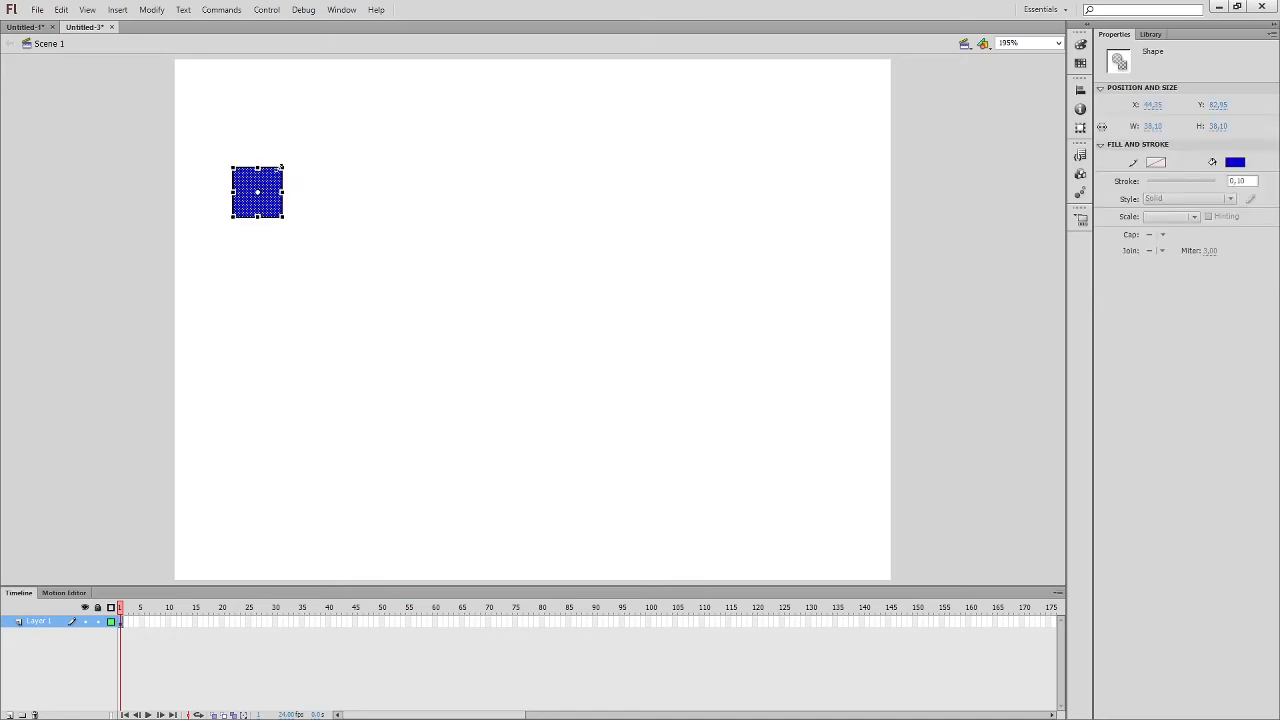
left_click_drag(281, 167, 385, 169)
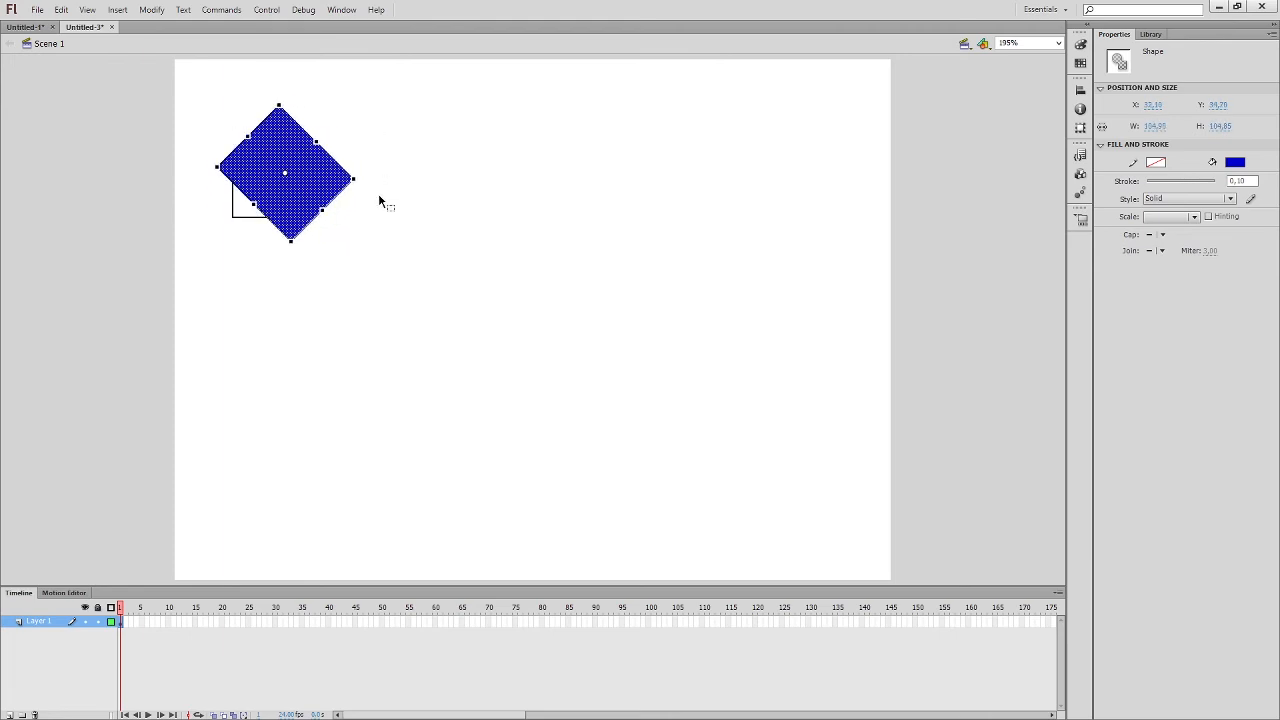
key("ctrl+z")
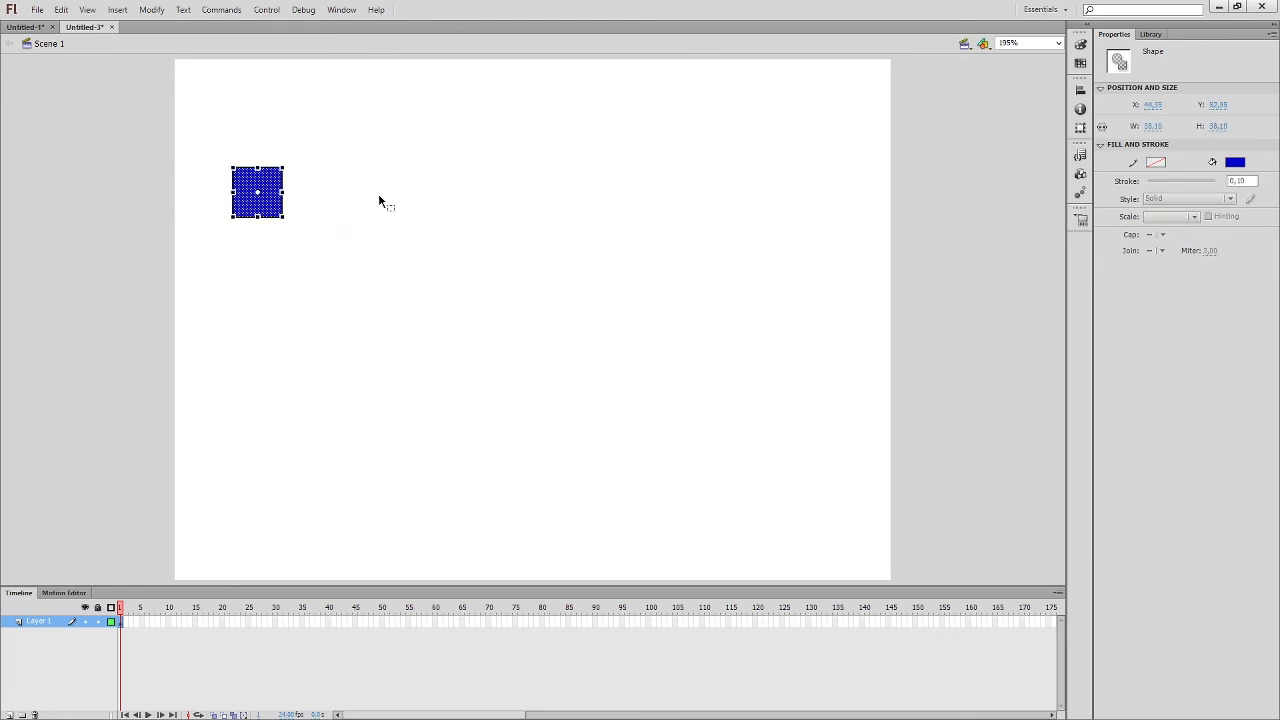
left_click(367, 199)
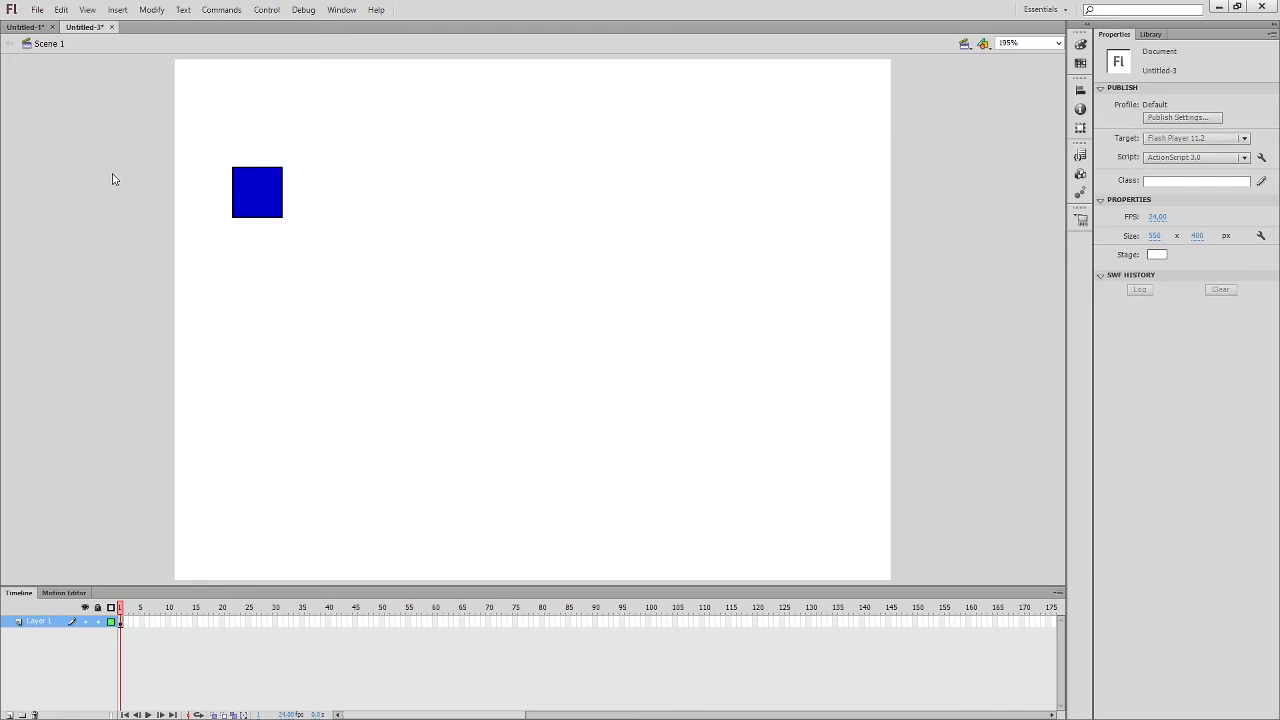
Select the square's upper-right corner area with the Lasso tool and clear the selection.
left_click(113, 174)
mouse_move(240, 143)
left_mouse_down()
mouse_move(312, 198)
mouse_move(281, 139)
mouse_move(242, 145)
left_mouse_up()
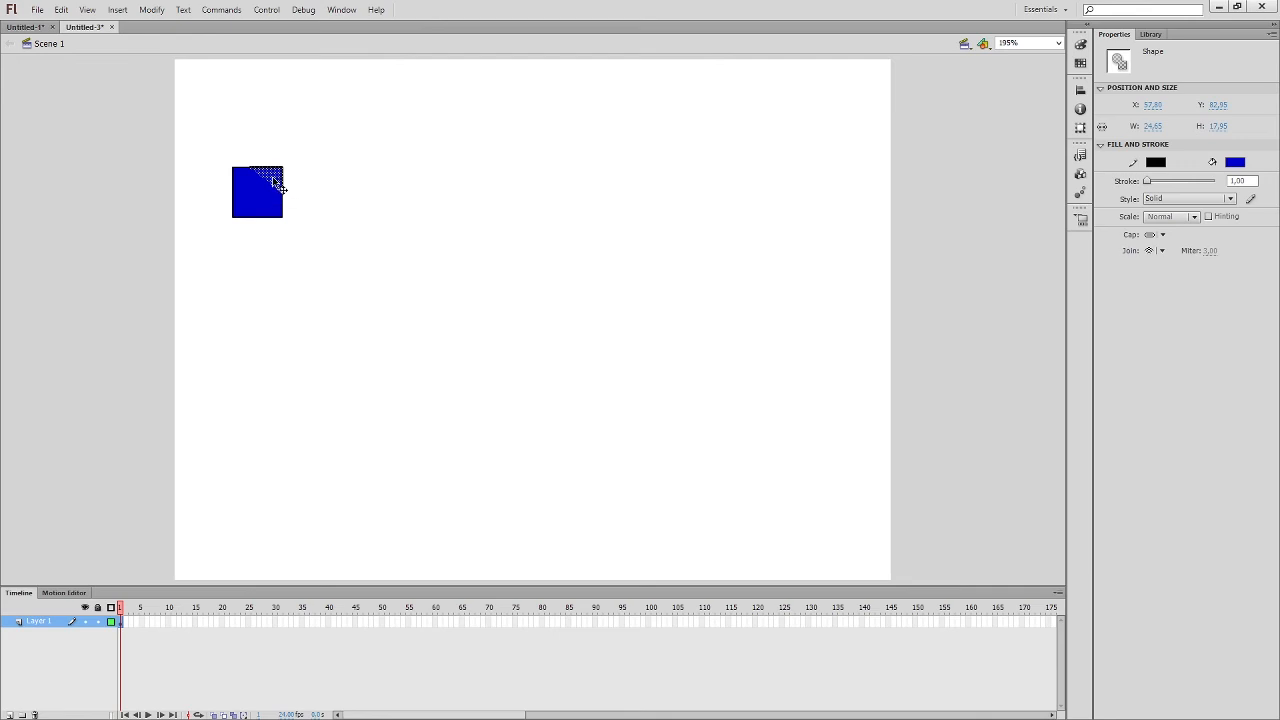
key("Escape")
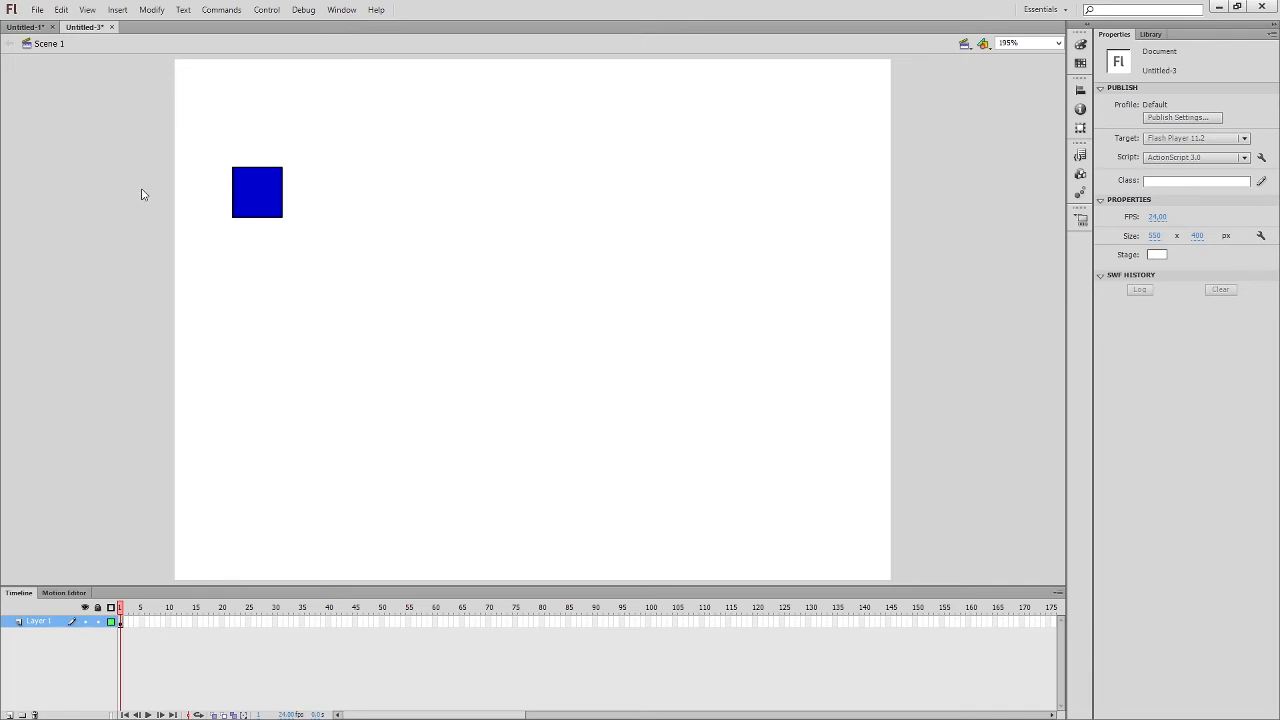
Draw a closed eight-point outline beside the square with the Pen tool, making its first segment curved and the others straight.
key("p")
left_click_drag(320, 187, 374, 223)
left_click(394, 187)
left_click(396, 152)
left_click(491, 161)
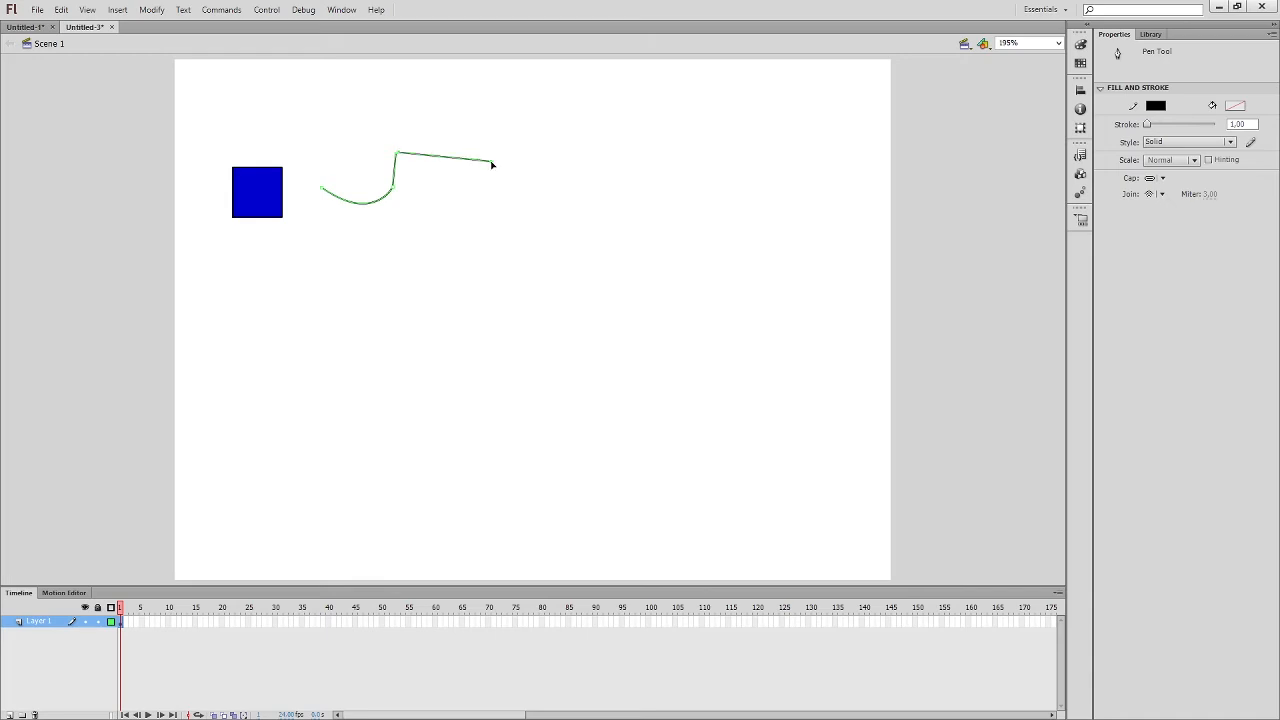
left_click(493, 204)
left_click(475, 248)
left_click(422, 297)
left_click(387, 322)
left_click(321, 188)
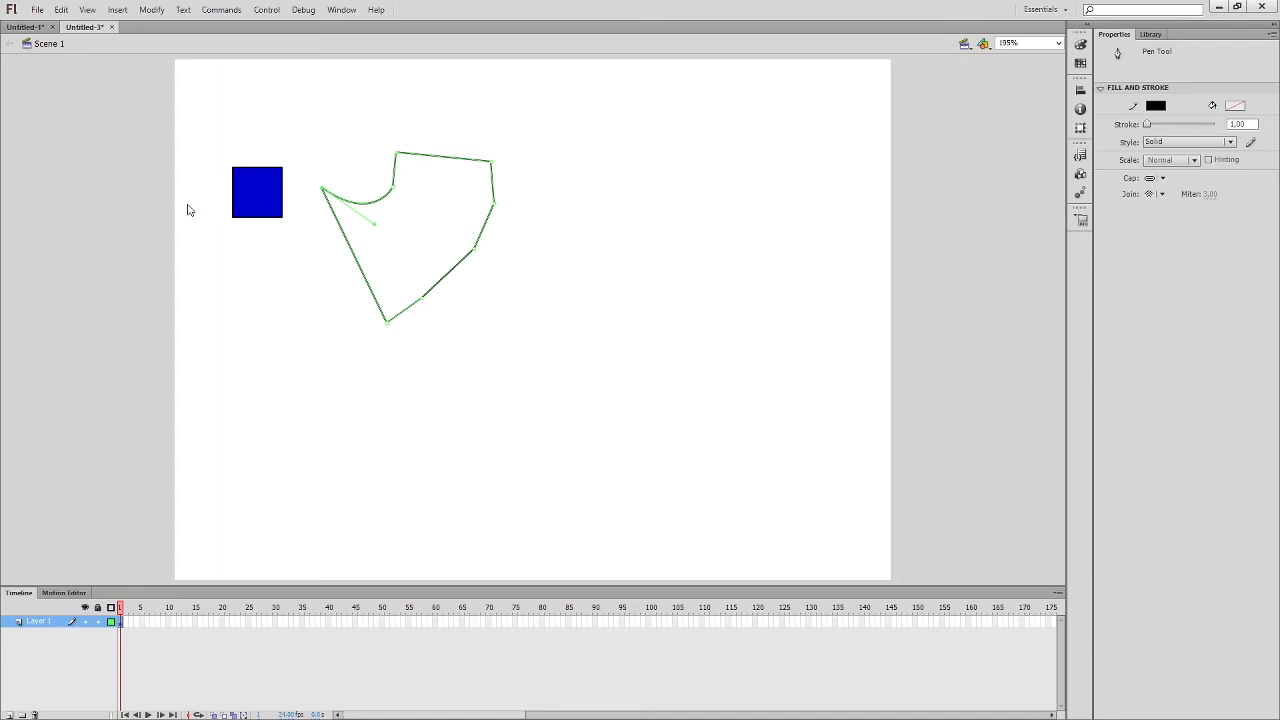
key("v")
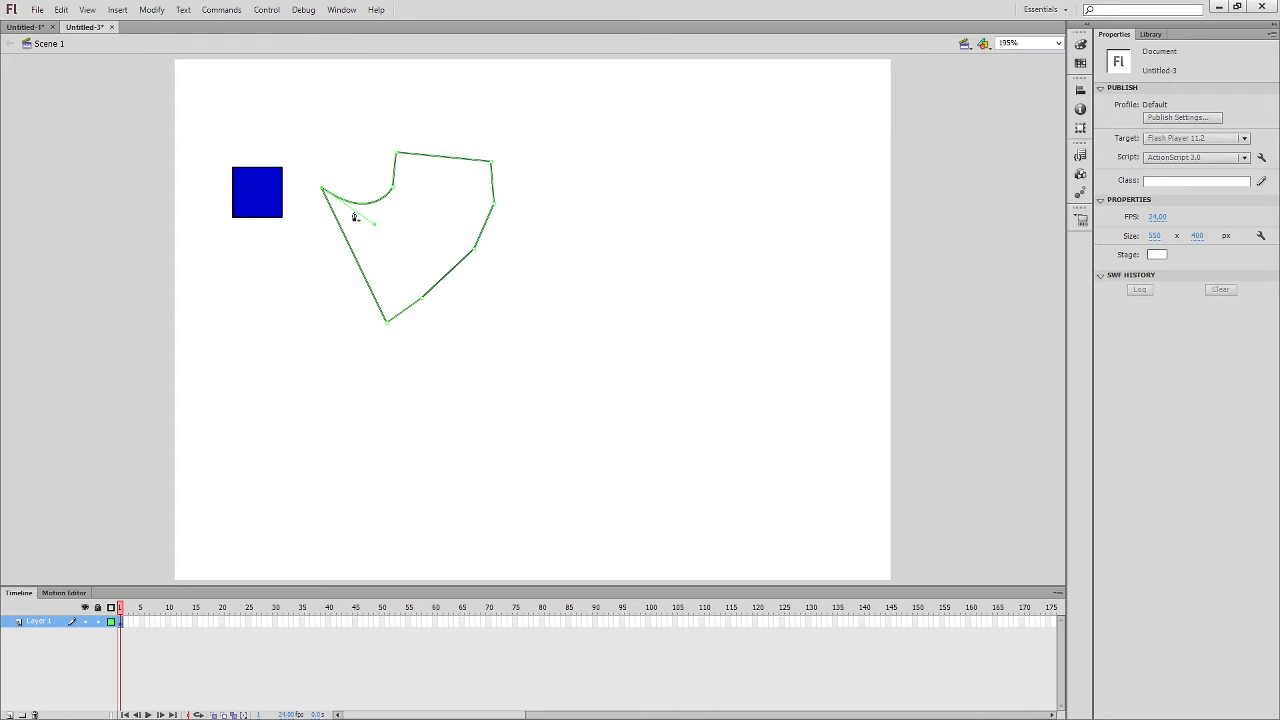
Reshape the square into a bow tie by pulling its top and bottom midpoints to the centre, and move it past the pen outline.
left_click(257, 173)
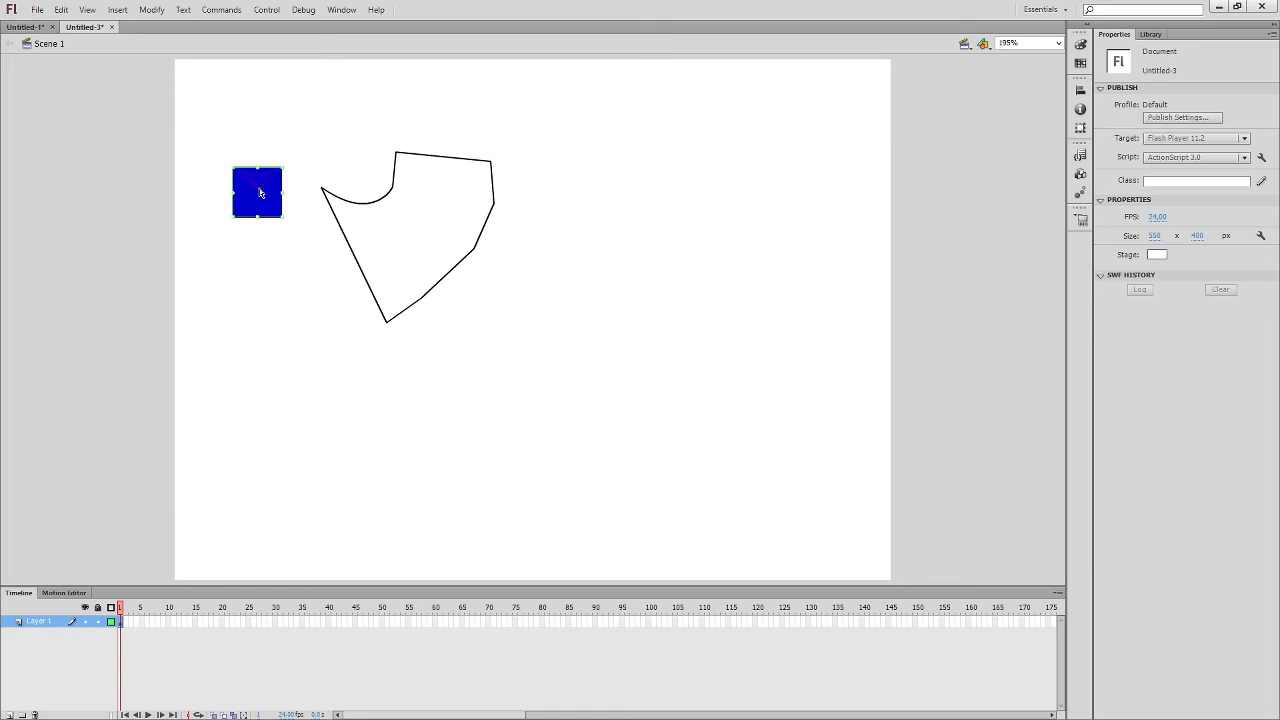
left_click_drag(257, 199, 257, 197)
left_click(140, 126)
left_click_drag(227, 162, 290, 240)
left_click_drag(257, 199, 604, 324)
Delete the pen-drawn outline and the blue bow-tie shape from the stage.
mouse_move(282, 123)
left_mouse_down()
mouse_move(331, 269)
mouse_move(505, 322)
mouse_move(521, 342)
left_mouse_up()
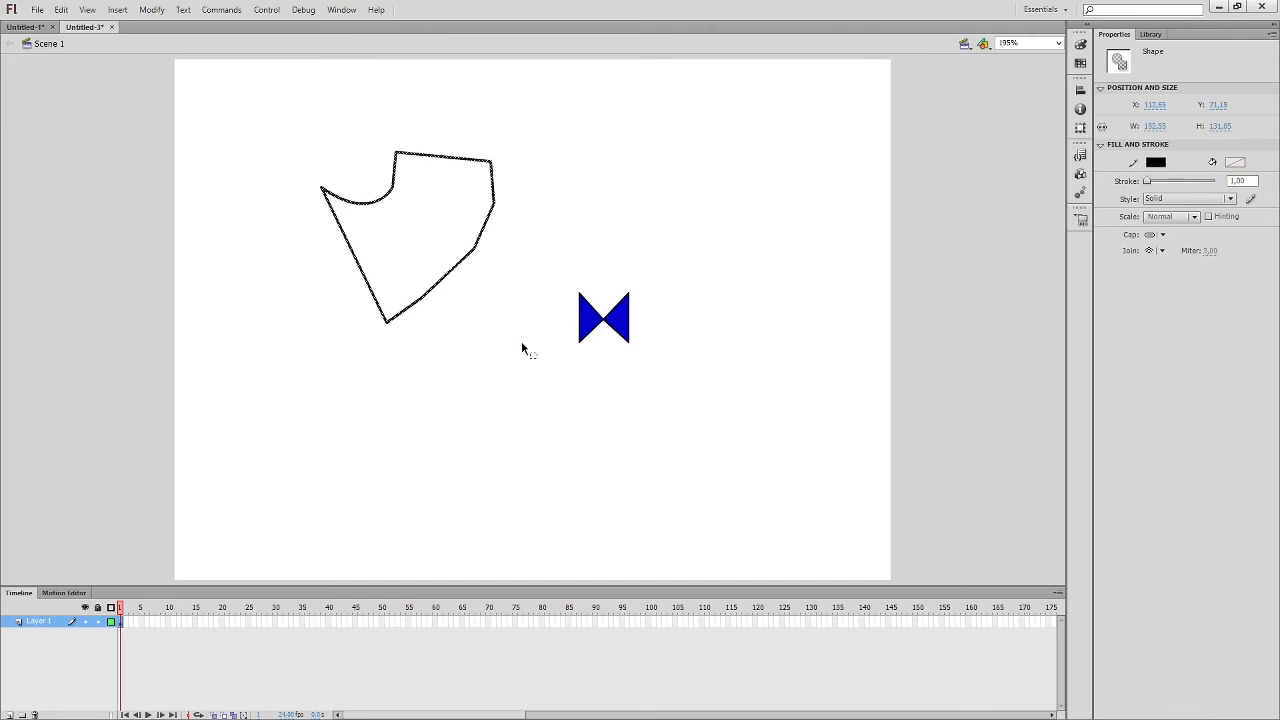
key("Delete")
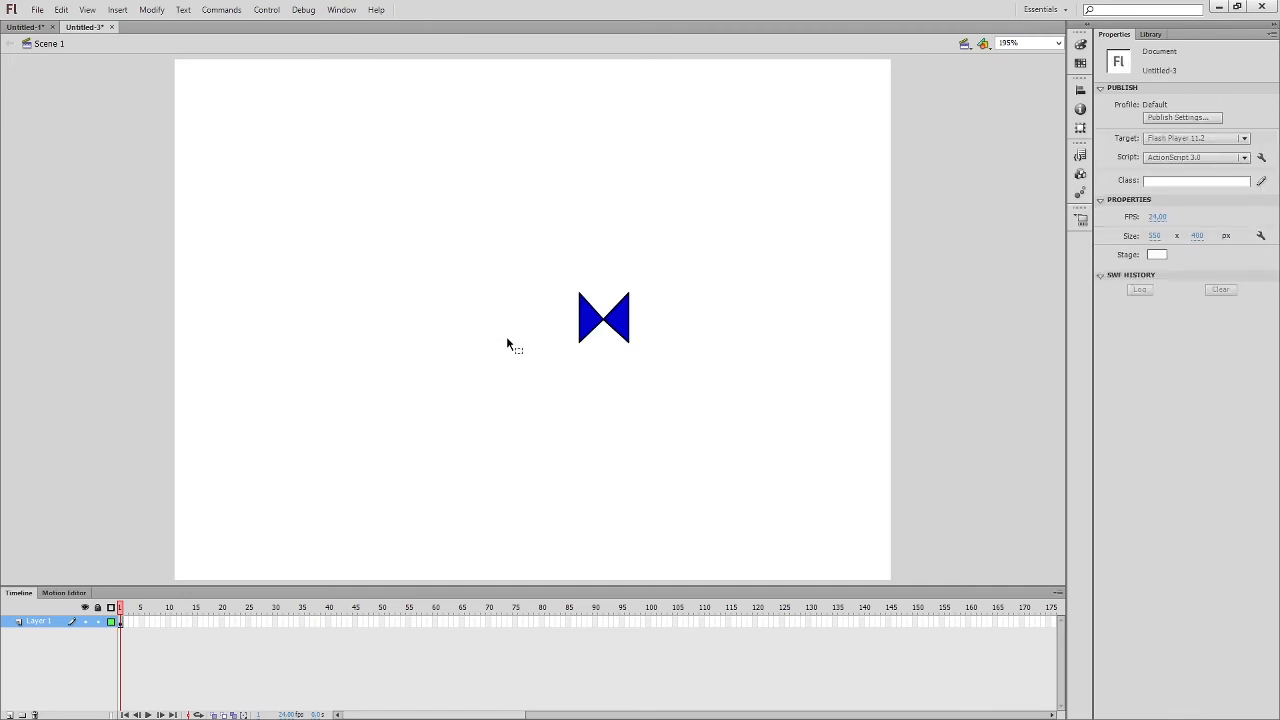
left_click_drag(566, 276, 639, 379)
key("Delete")
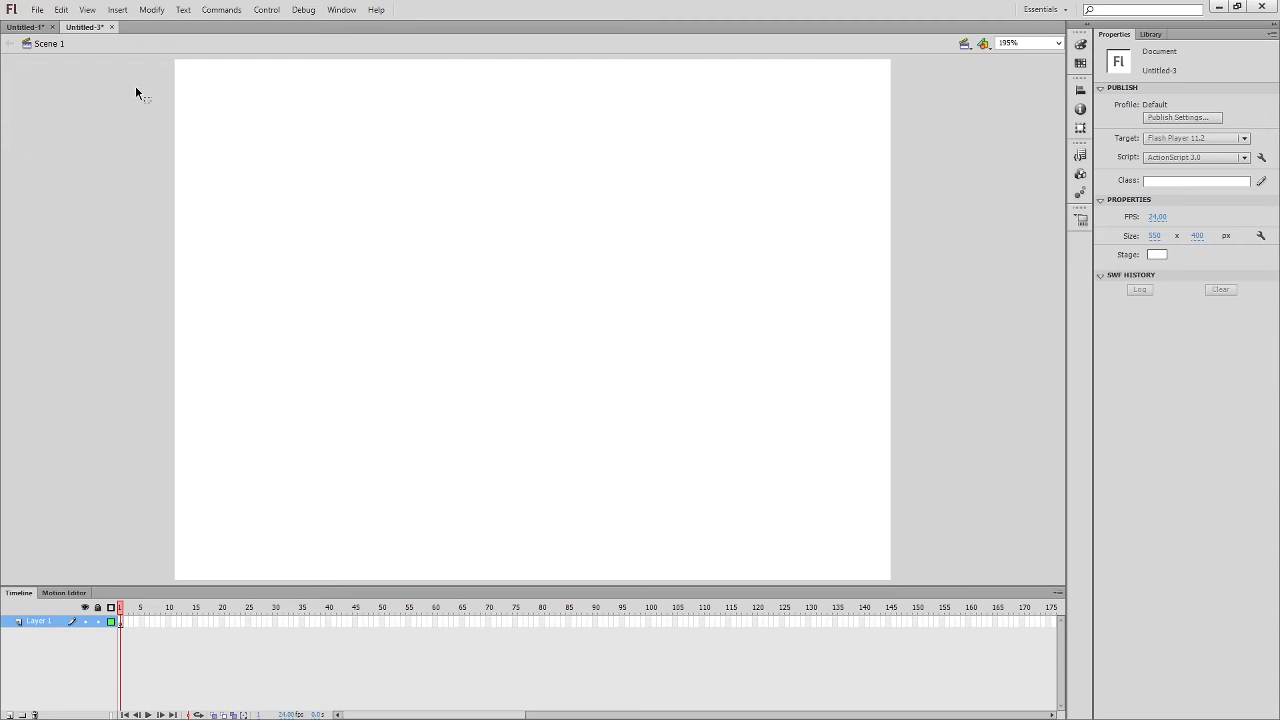
Add the red static text "saya belajar flash cs 6" on the empty stage and move it to the upper middle.
key("t")
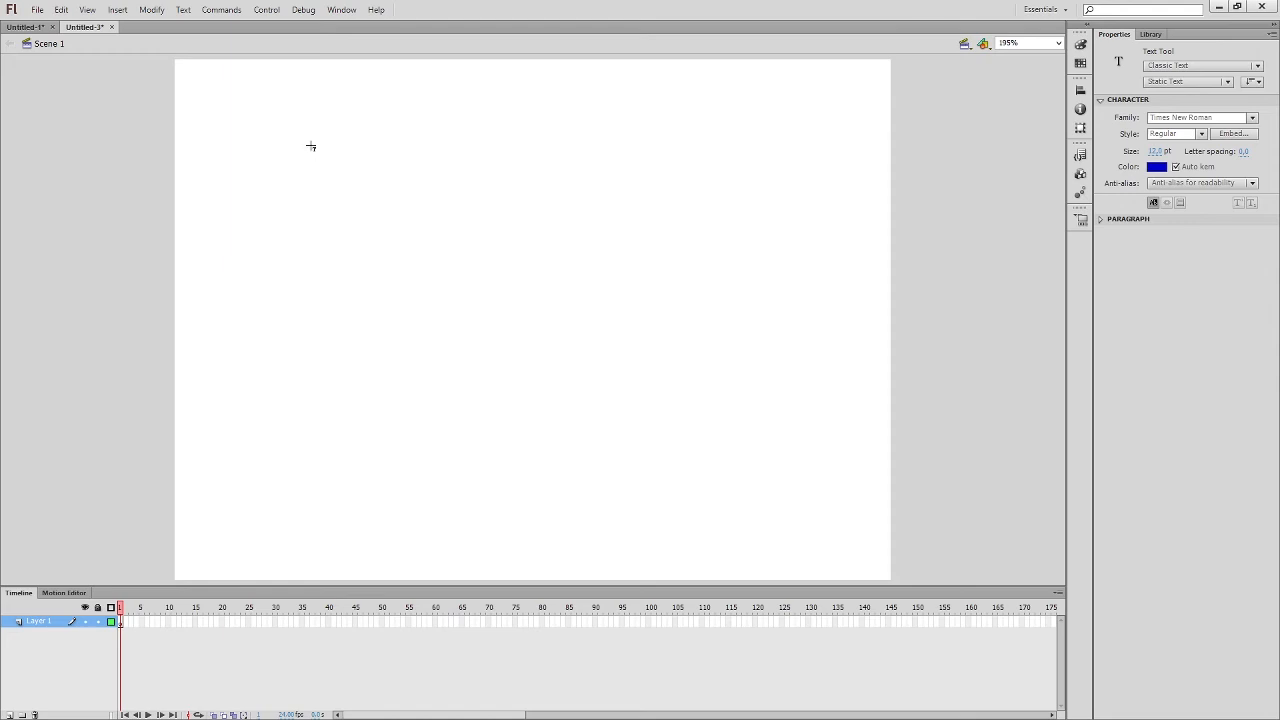
left_click(309, 141)
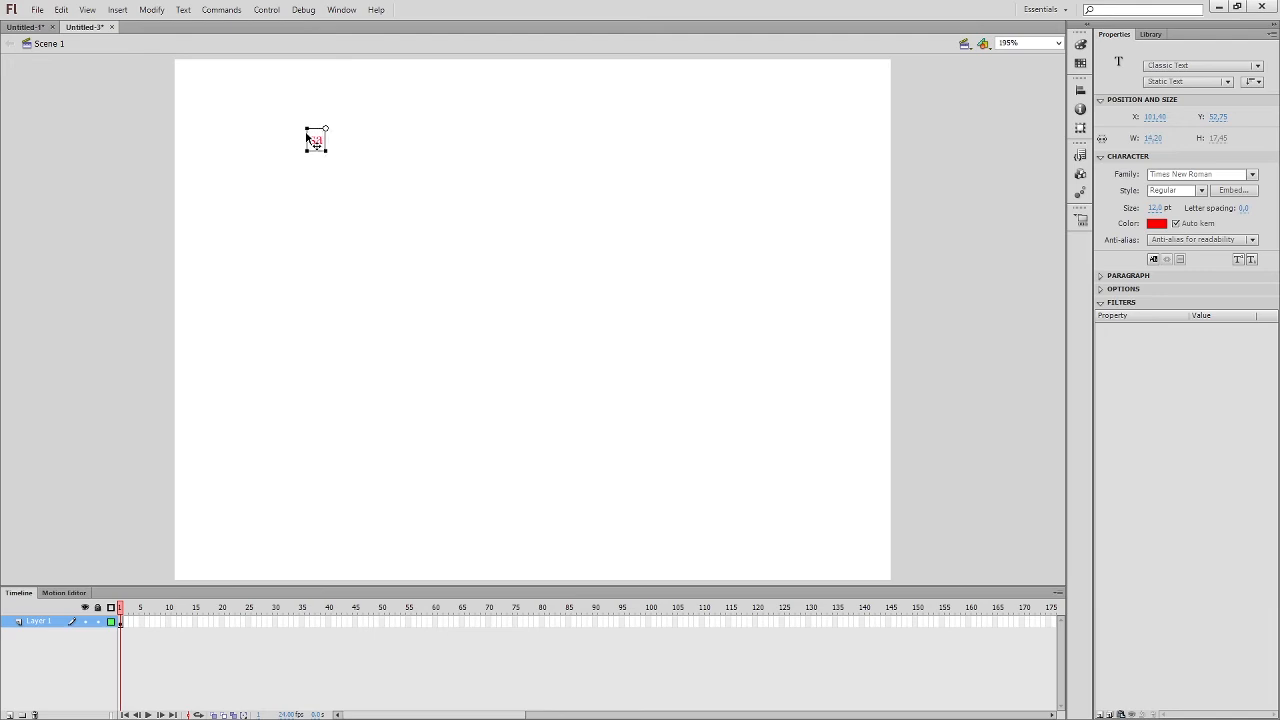
type("belajar flas")
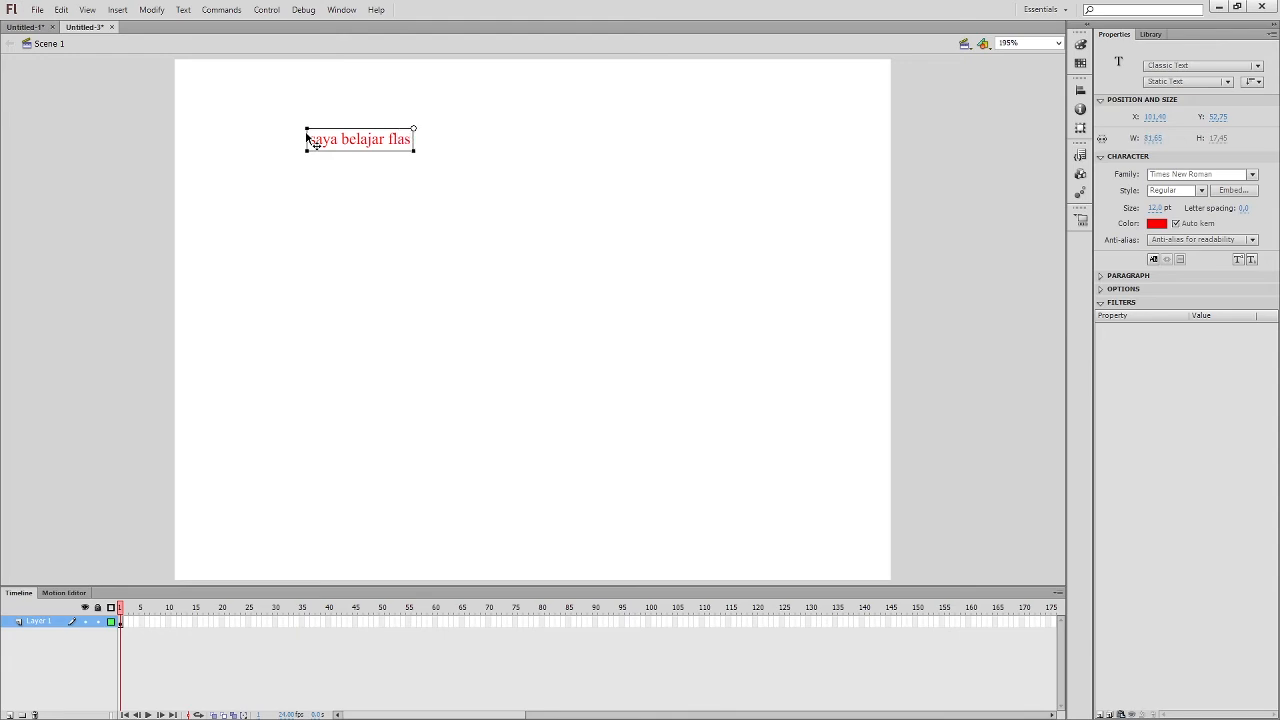
type("h cs 6")
key("Escape")
left_click(307, 197)
left_click_drag(351, 146, 512, 242)
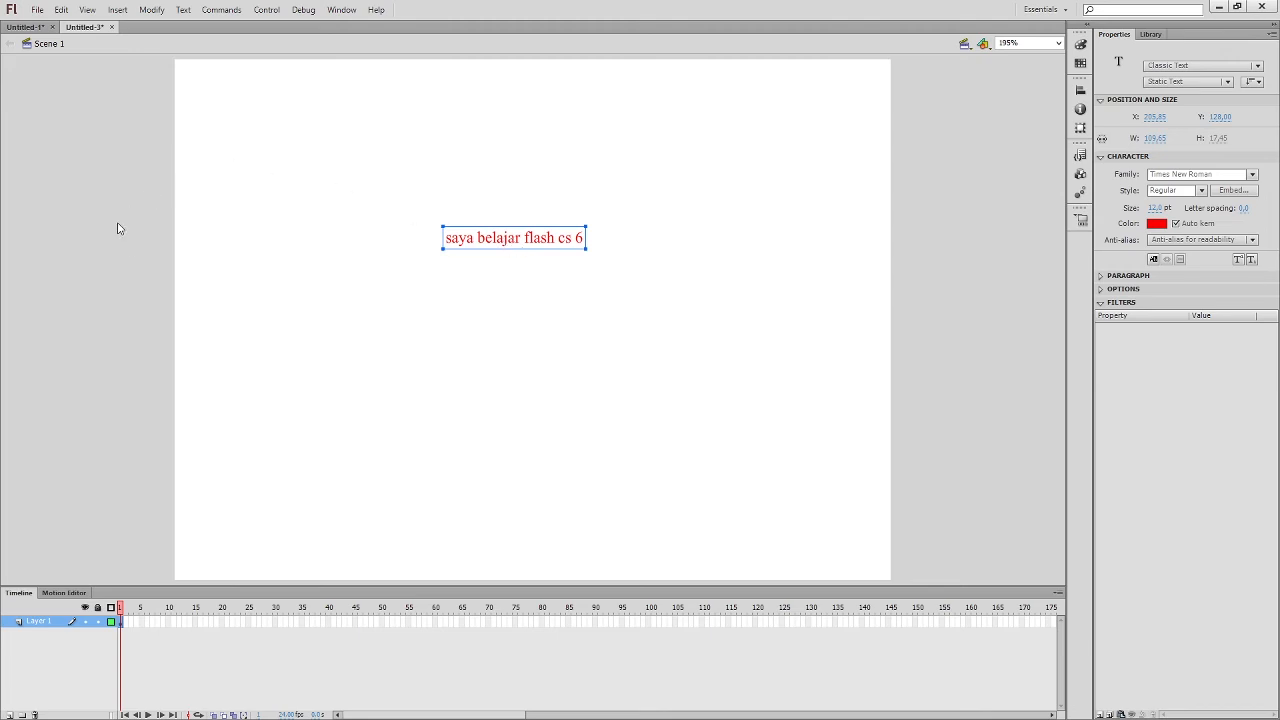
Draw five separate straight black lines around the text with the Line tool, leaving gaps between them.
key("n")
mouse_move(319, 174)
left_mouse_down()
mouse_move(594, 174)
mouse_move(632, 341)
left_mouse_up()
left_click_drag(563, 365, 455, 436)
mouse_move(371, 414)
left_mouse_down()
mouse_move(316, 316)
mouse_move(316, 193)
left_mouse_up()
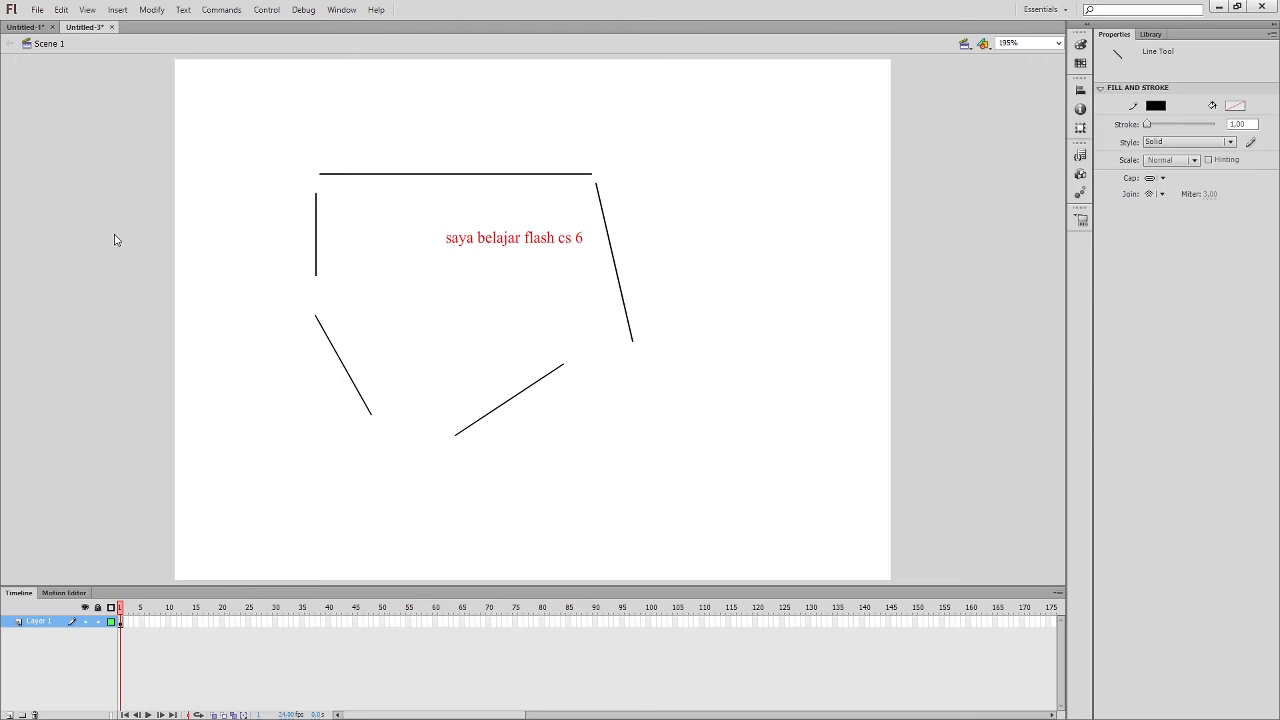
Draw four red rectangles of different sizes with black outlines, partly covering the lines and the text.
key("r")
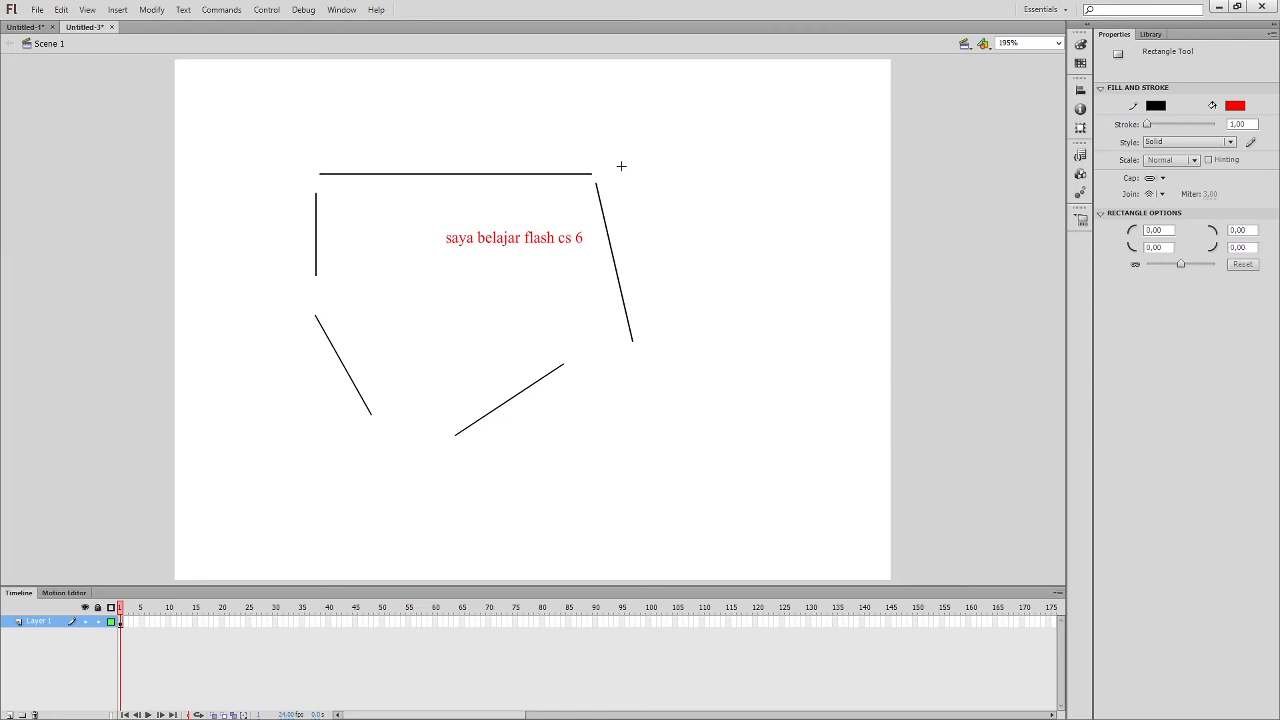
left_click_drag(655, 158, 733, 216)
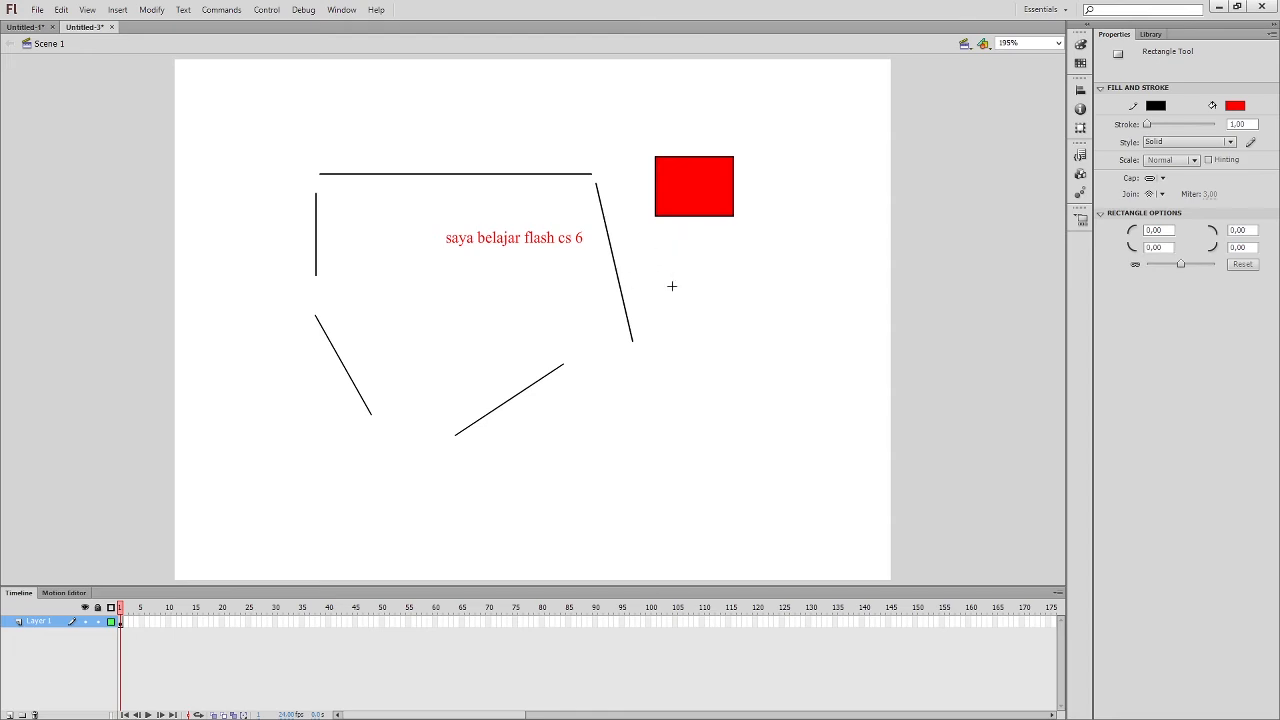
mouse_move(679, 309)
left_mouse_down()
mouse_move(749, 331)
mouse_move(674, 283)
mouse_move(688, 309)
mouse_move(765, 331)
mouse_move(669, 304)
mouse_move(780, 334)
mouse_move(802, 360)
left_mouse_up()
left_click_drag(352, 118, 485, 227)
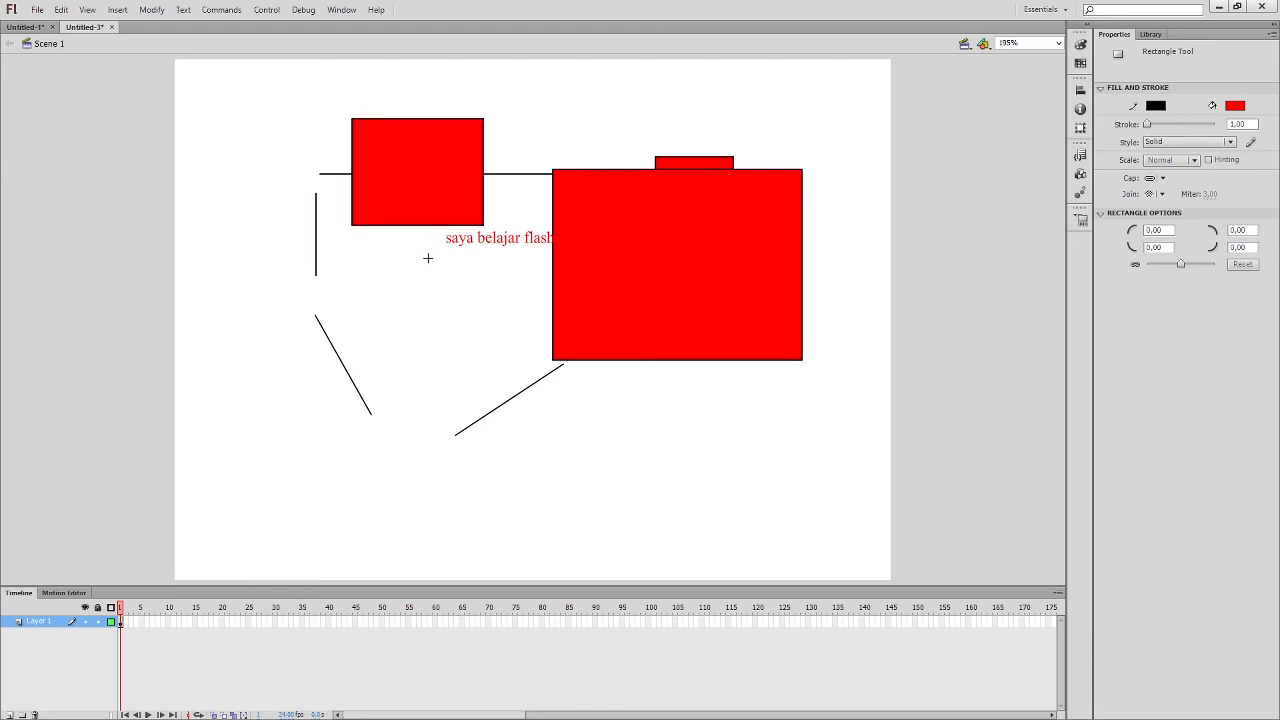
mouse_move(389, 285)
left_mouse_down()
mouse_move(465, 343)
mouse_move(459, 354)
left_mouse_up()
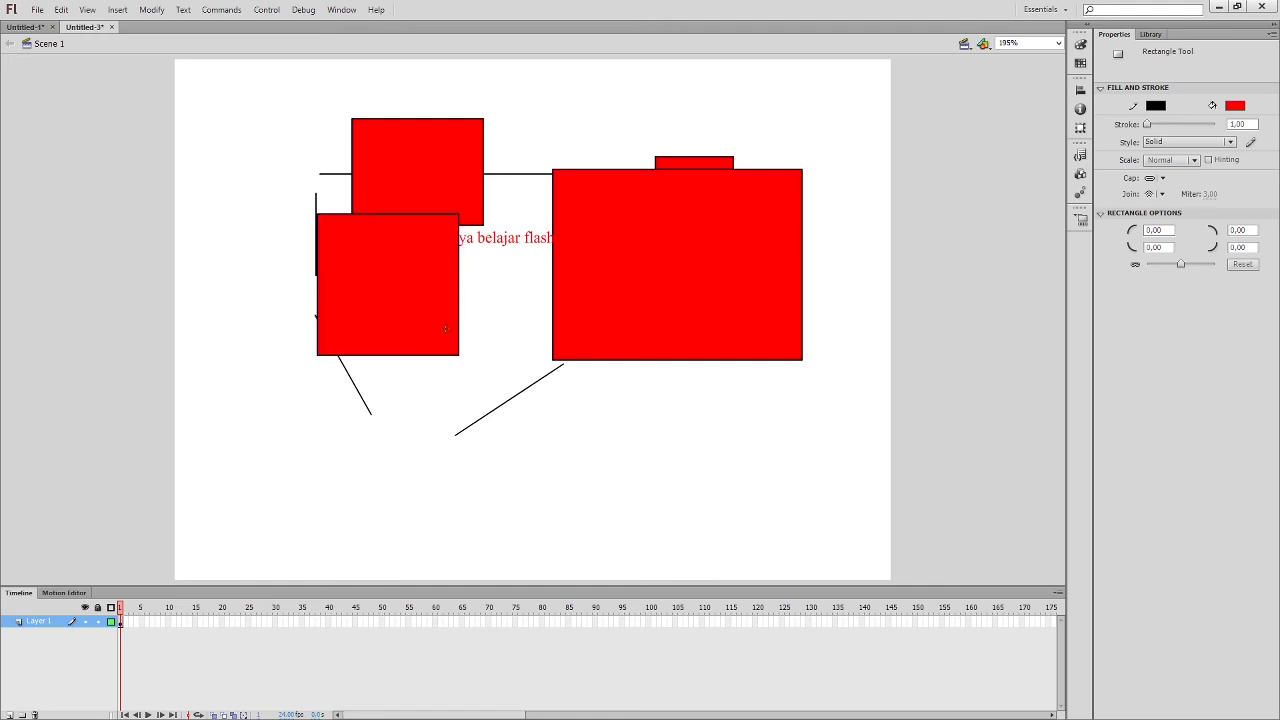
Draw a wide blue rectangle near the stage's lower edge and a green square in its upper-left corner.
left_click(134, 518)
left_click_drag(405, 449, 733, 511)
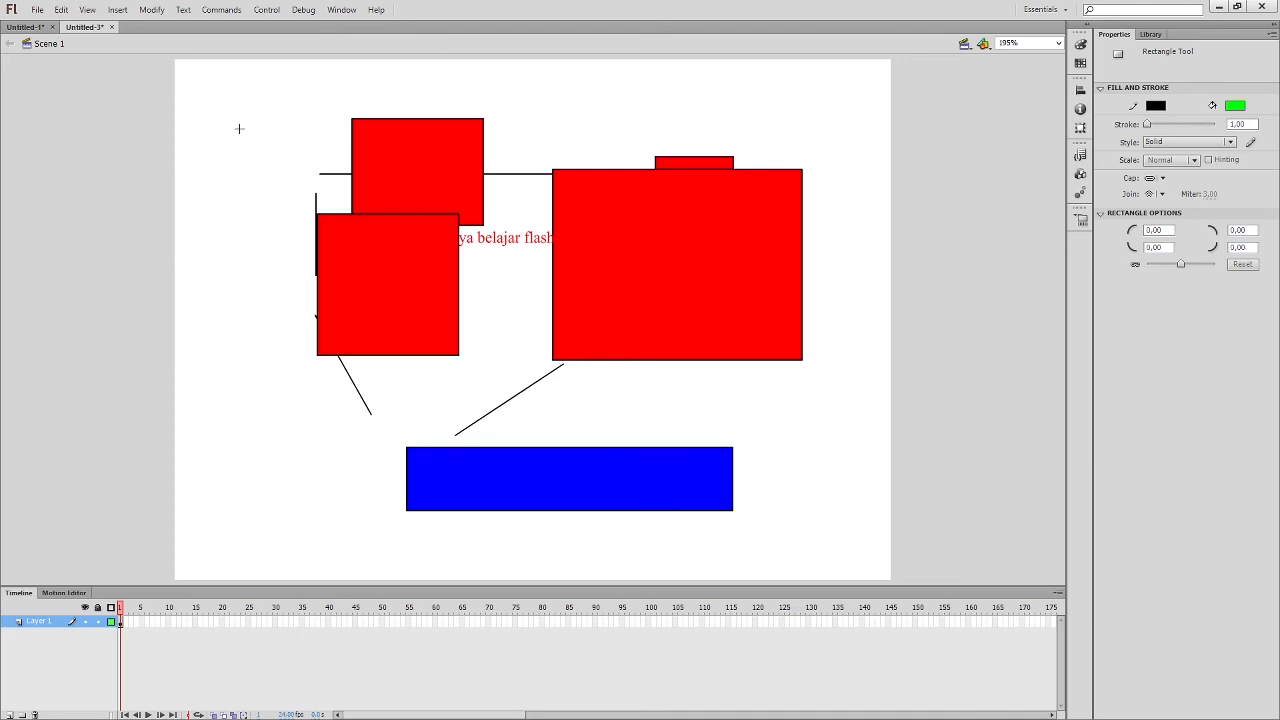
left_click_drag(198, 84, 278, 163)
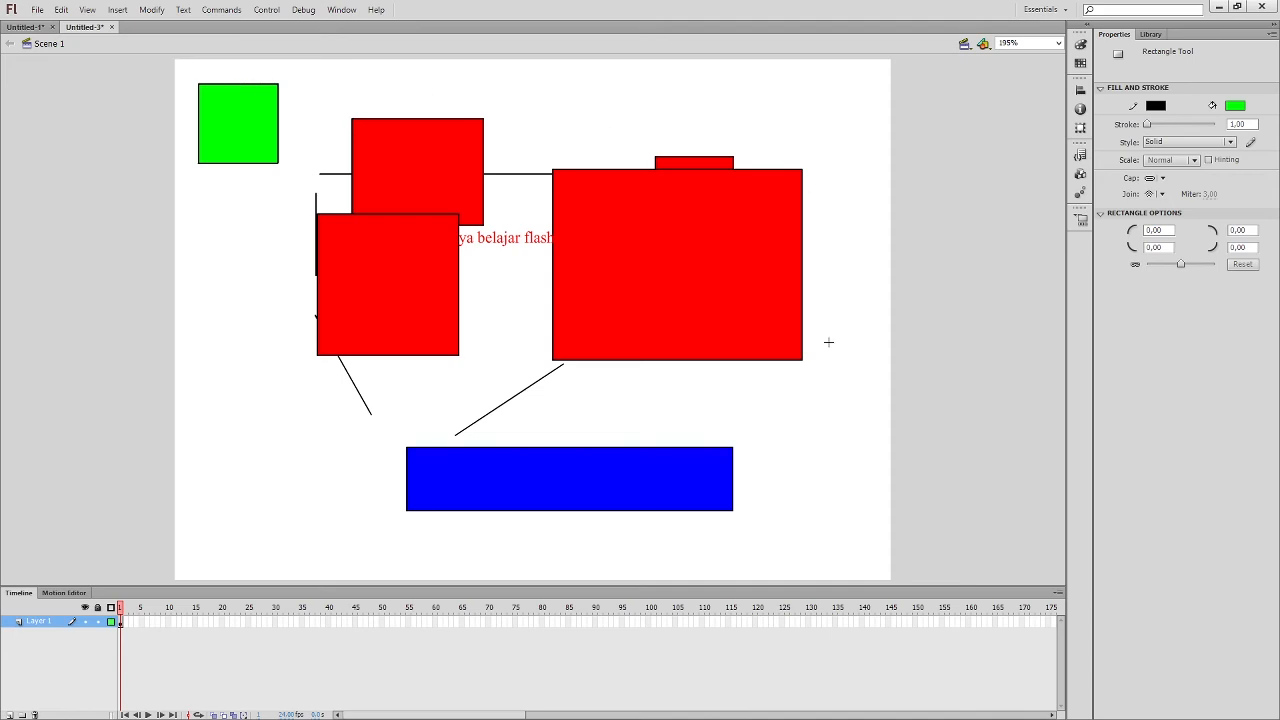
Select all the shapes, lines and text on the stage and delete them.
key("v")
left_click_drag(189, 70, 826, 541)
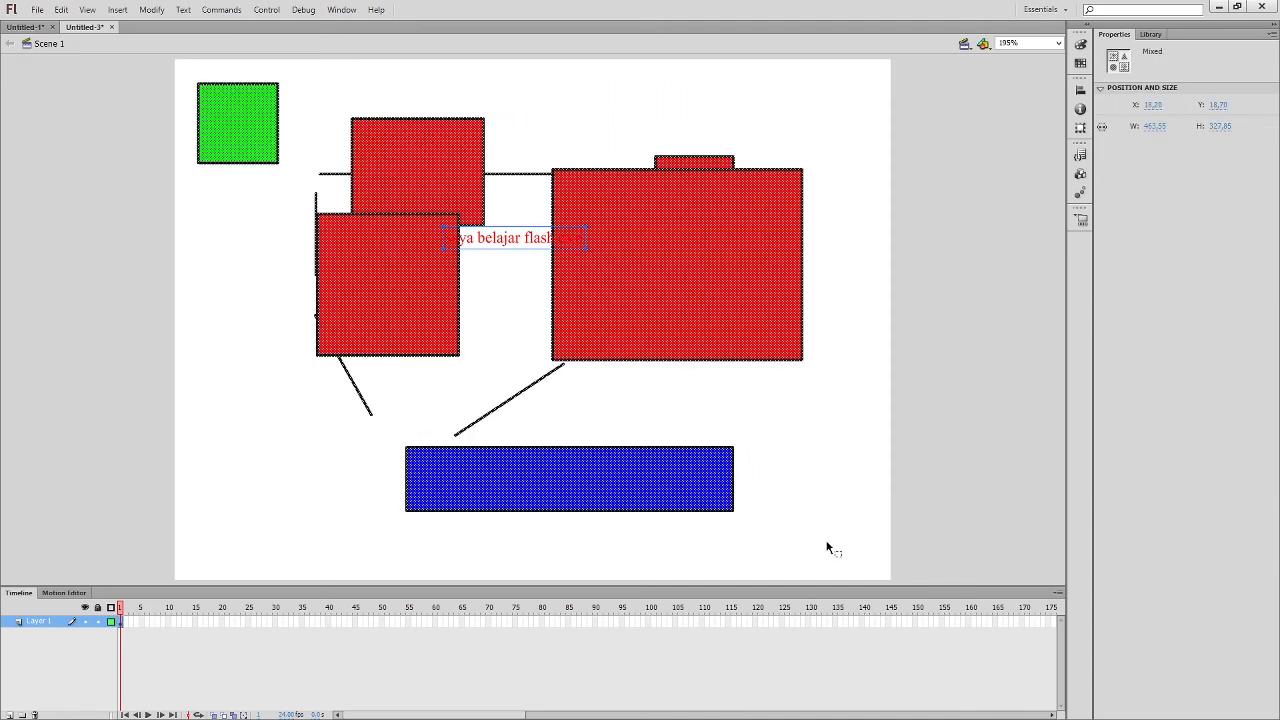
key("Delete")
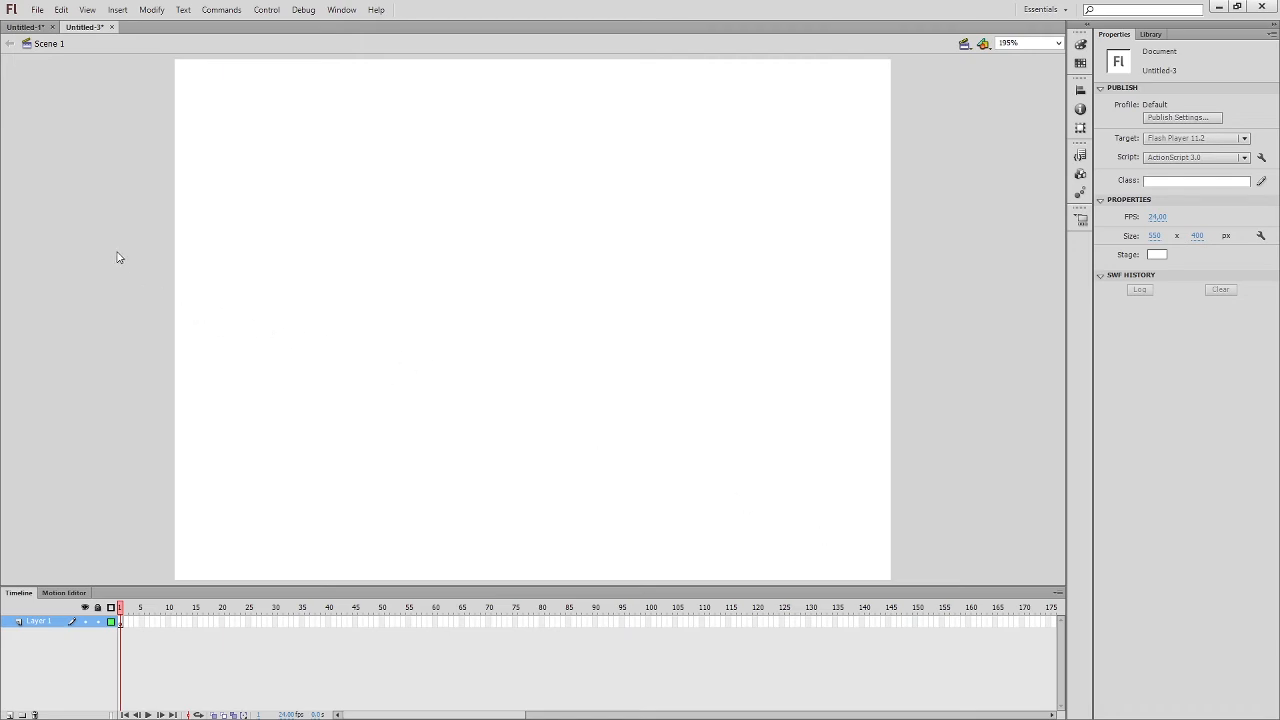
Draw a small green circle and a larger one beside it with the Oval tool, both with black outlines.
key("r")
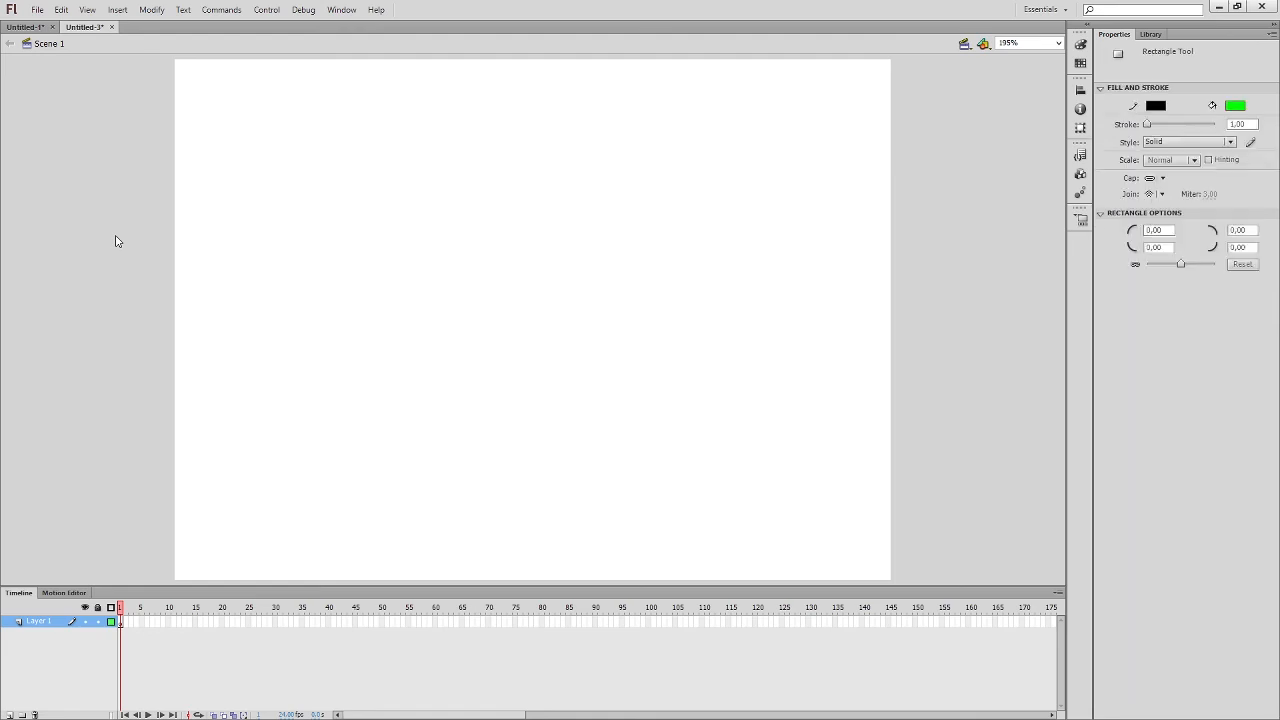
key("o")
left_click_drag(261, 179, 313, 230)
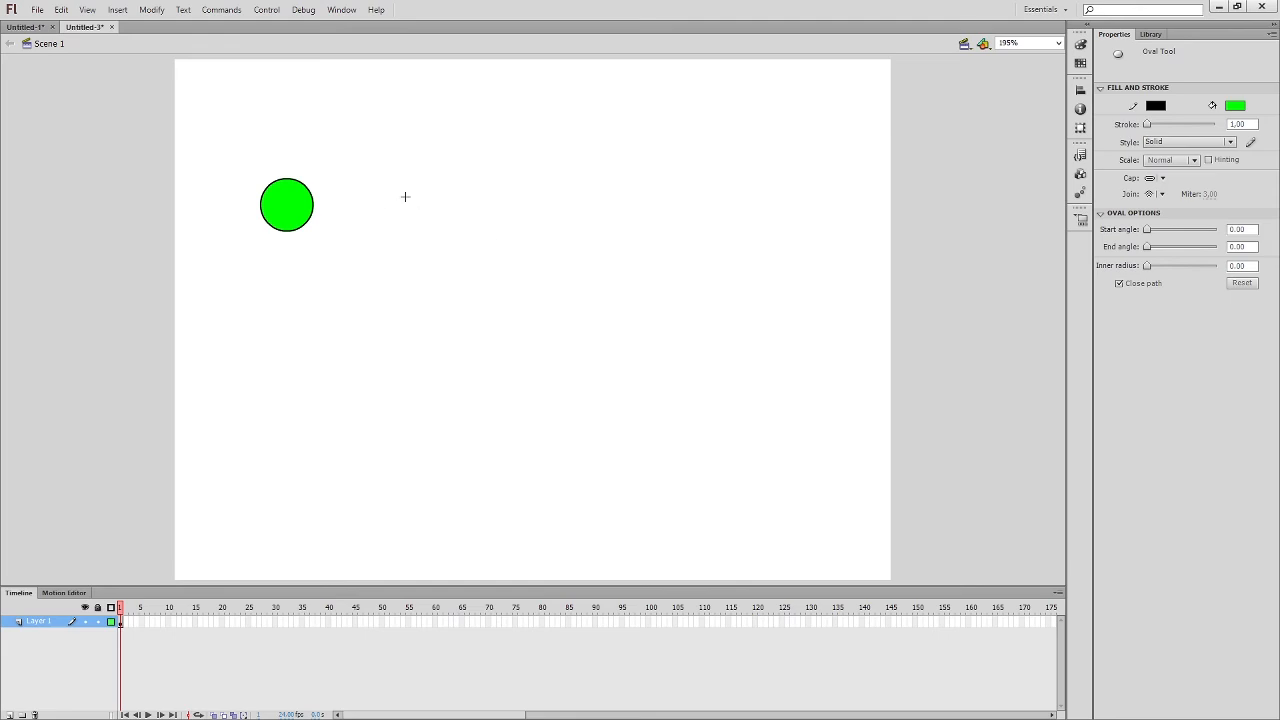
left_click_drag(396, 198, 453, 259)
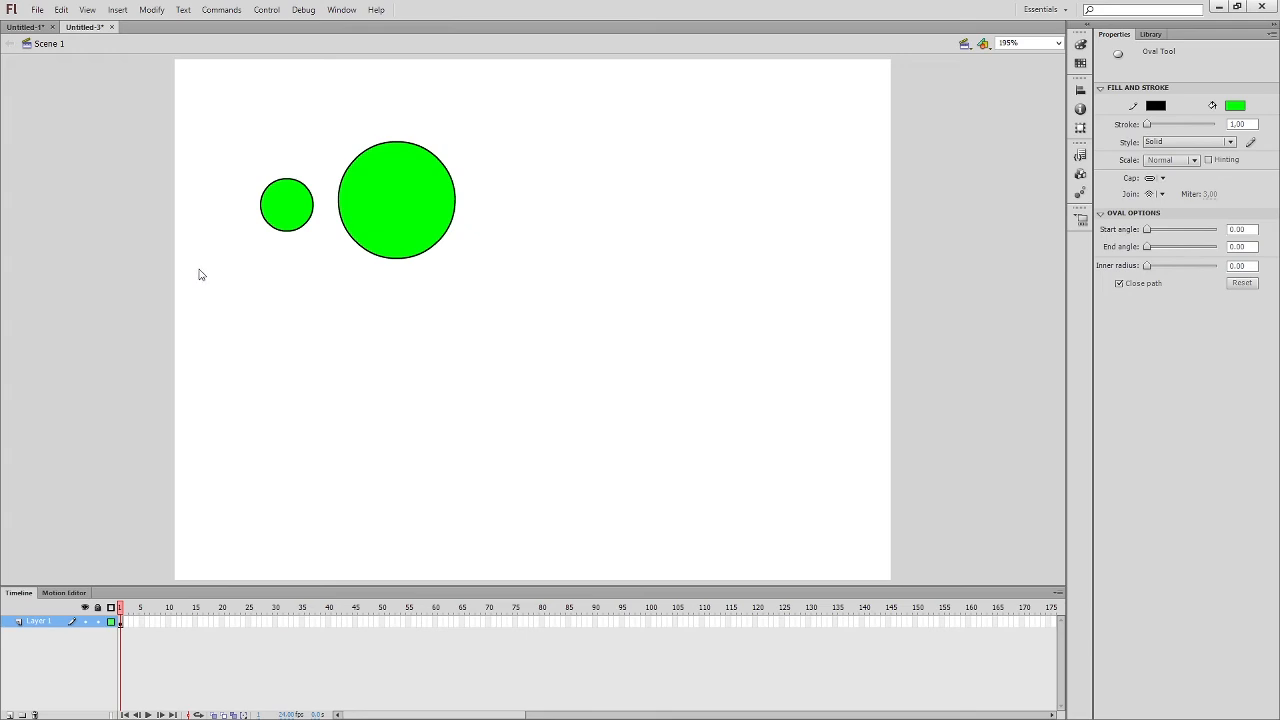
Draw a rectangle primitive about 59 px square beside the circles, with corner radii of -23.50 and a red fill.
key("r")
left_click_drag(513, 251, 592, 326)
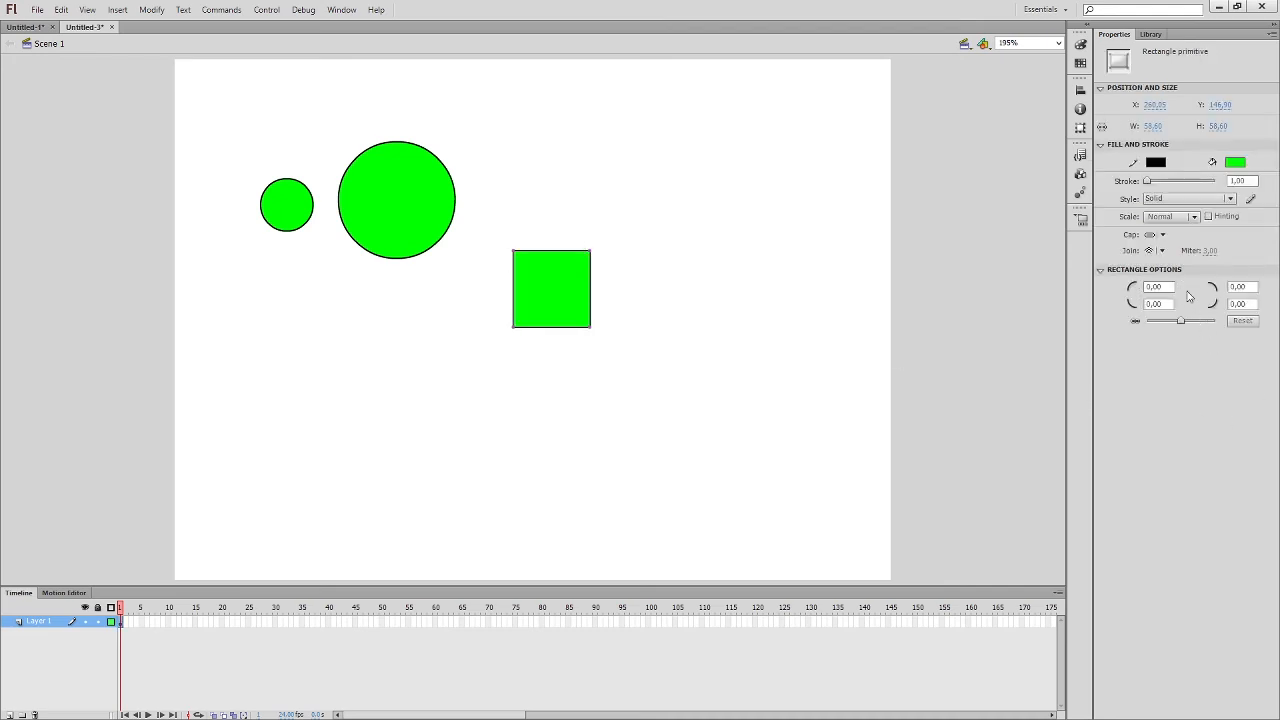
mouse_move(1182, 319)
left_mouse_down()
mouse_move(1160, 320)
mouse_move(1215, 319)
mouse_move(1175, 323)
left_mouse_up()
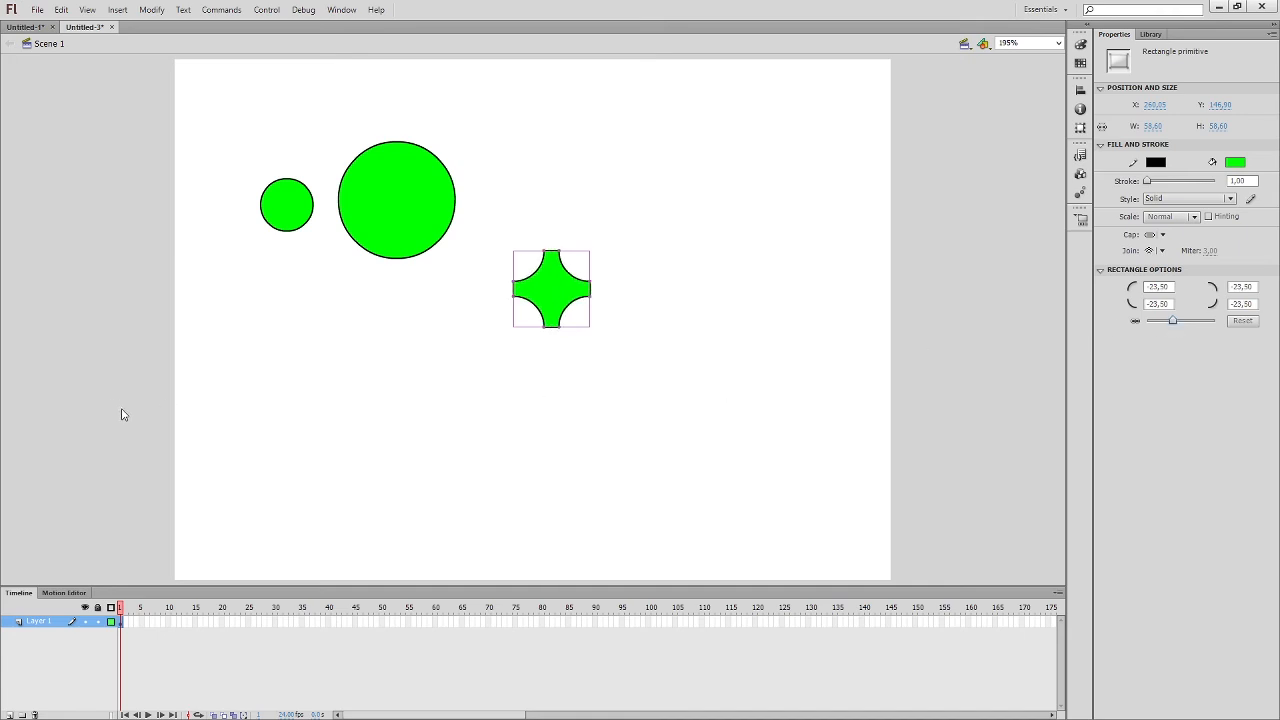
left_click(131, 500)
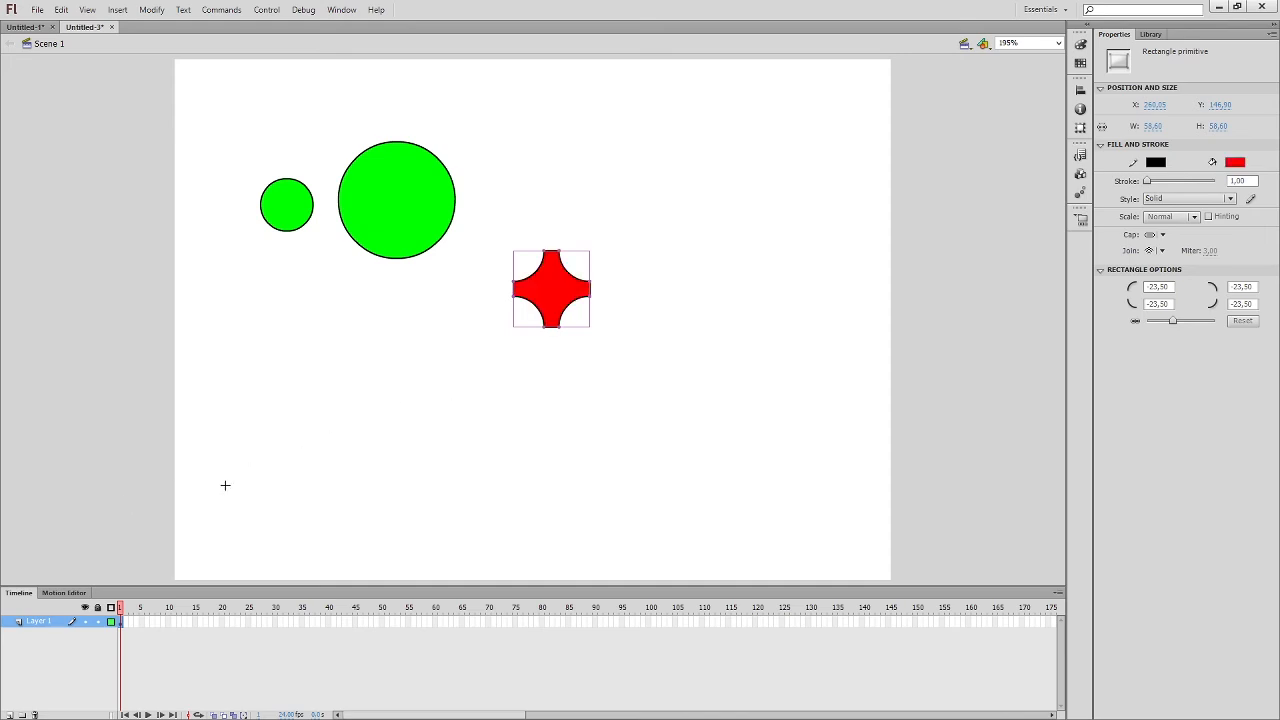
Draw a second red rectangle primitive about 79 by 87 px with a 10.75 light grey stroke, placed right of the first.
left_click_drag(380, 380, 483, 491)
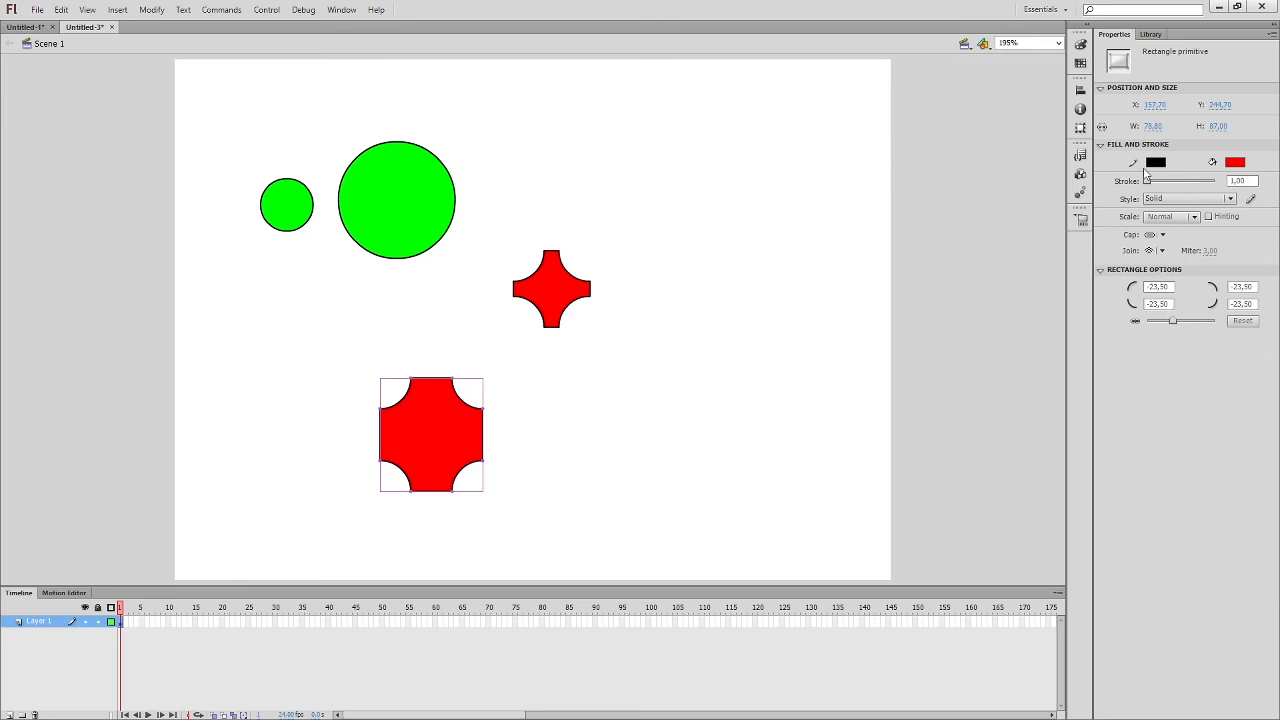
mouse_move(1148, 181)
left_mouse_down()
mouse_move(1180, 181)
mouse_move(1150, 182)
left_mouse_up()
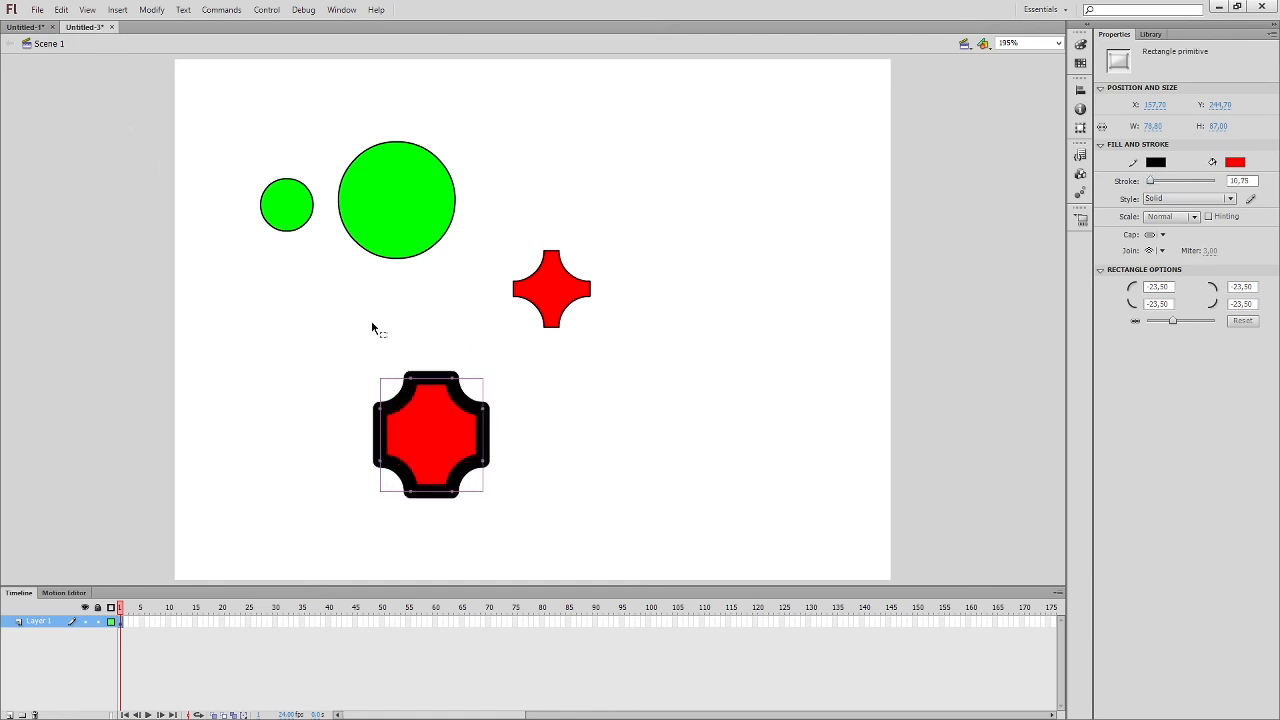
left_click(577, 417)
left_click_drag(351, 346, 516, 522)
left_click_drag(432, 425, 719, 252)
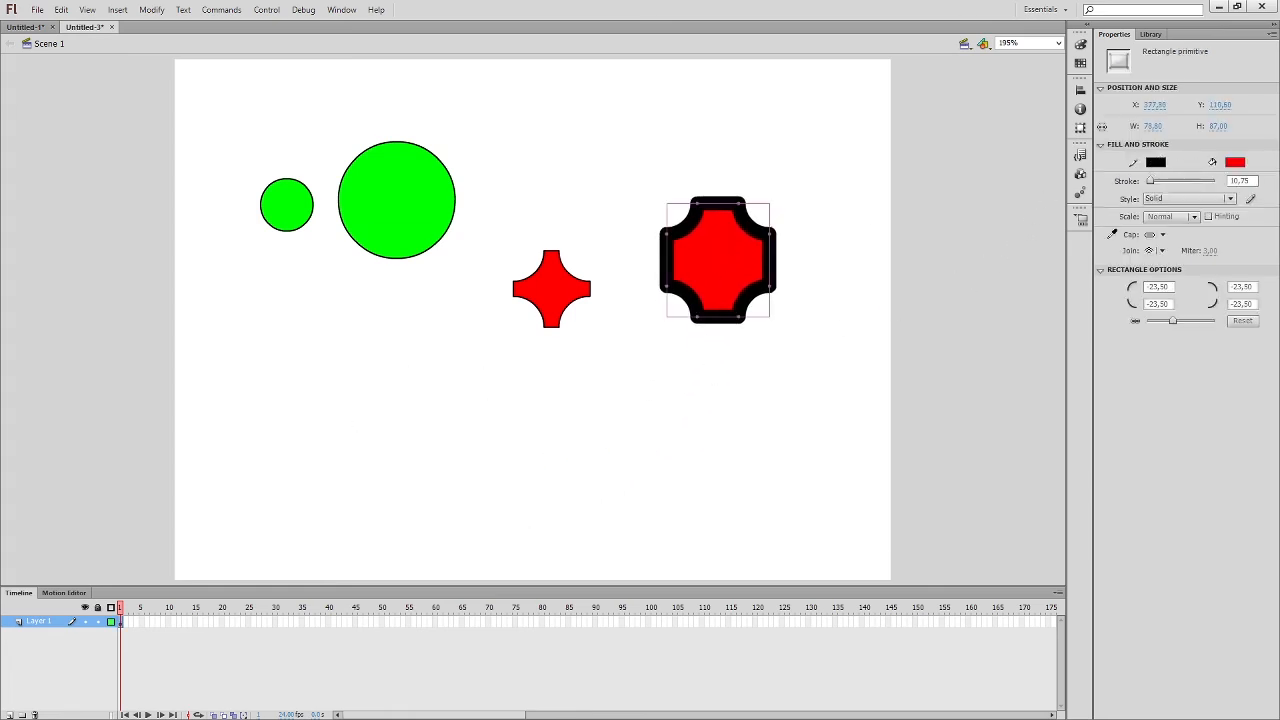
left_click(1083, 263)
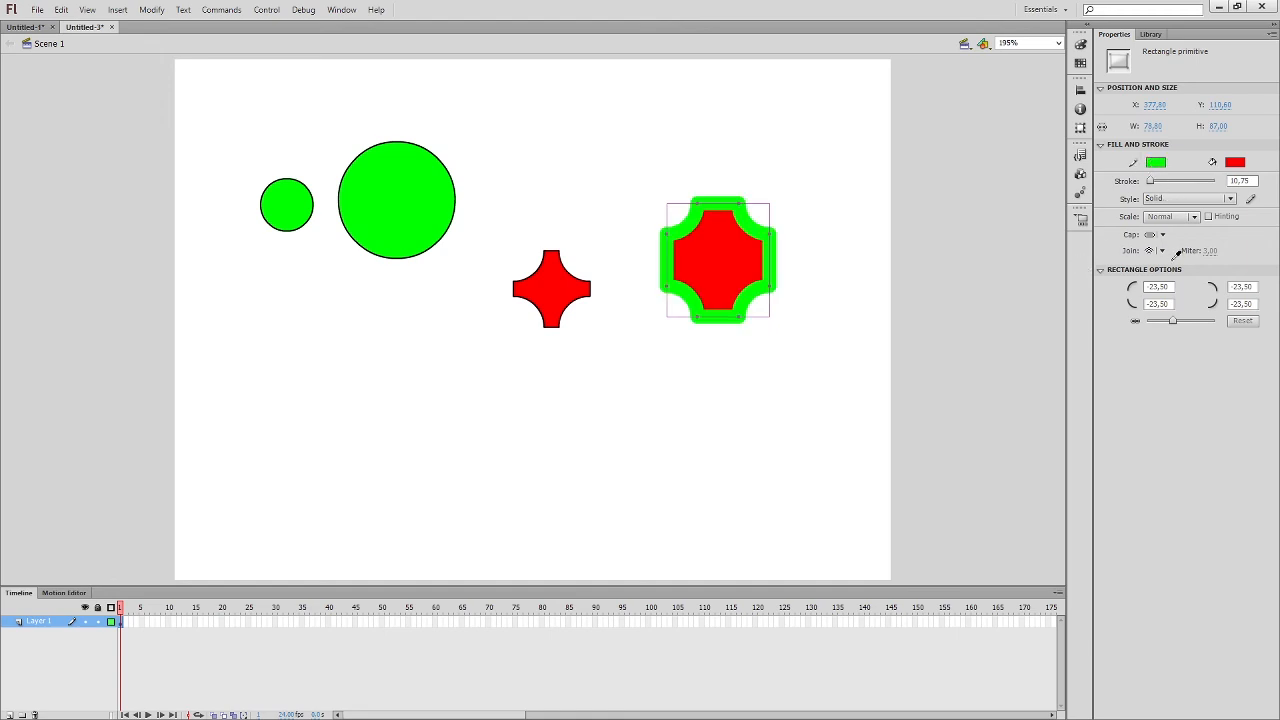
left_click(1081, 232)
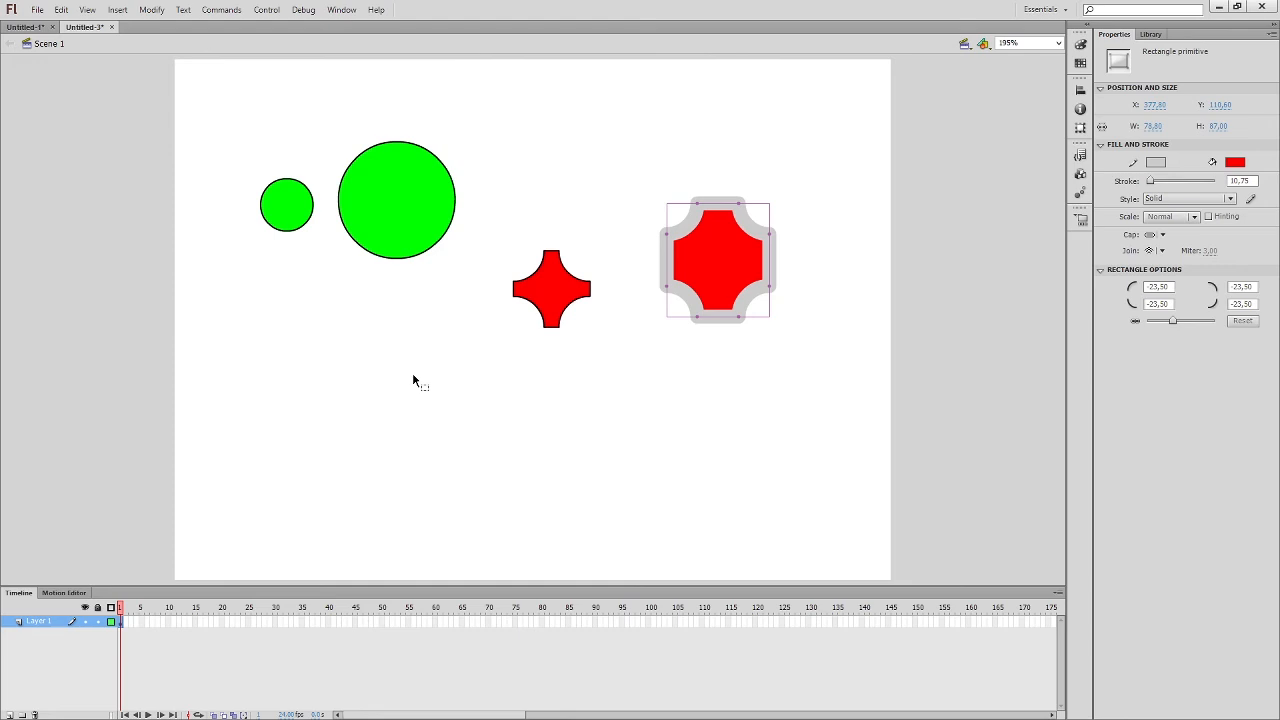
Draw a red circle about 121 px wide below the green circles with the Oval Primitive tool and colour its stroke cyan.
left_click(116, 241)
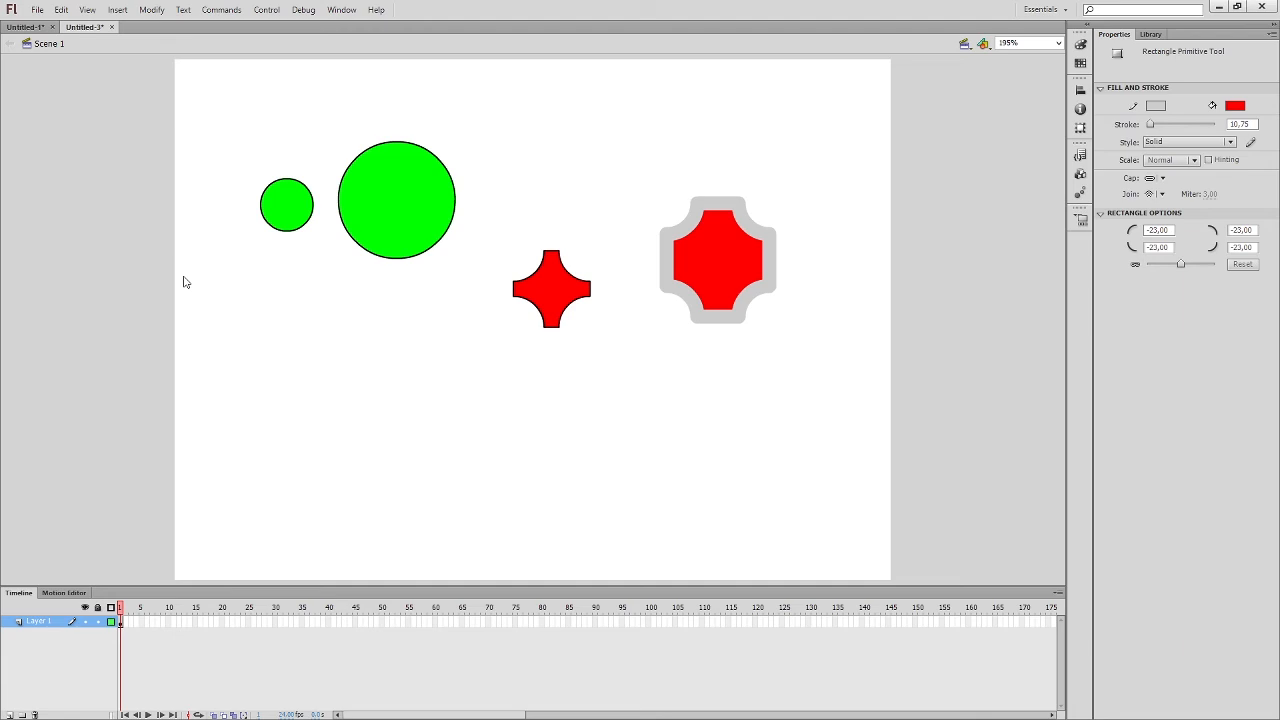
key("o")
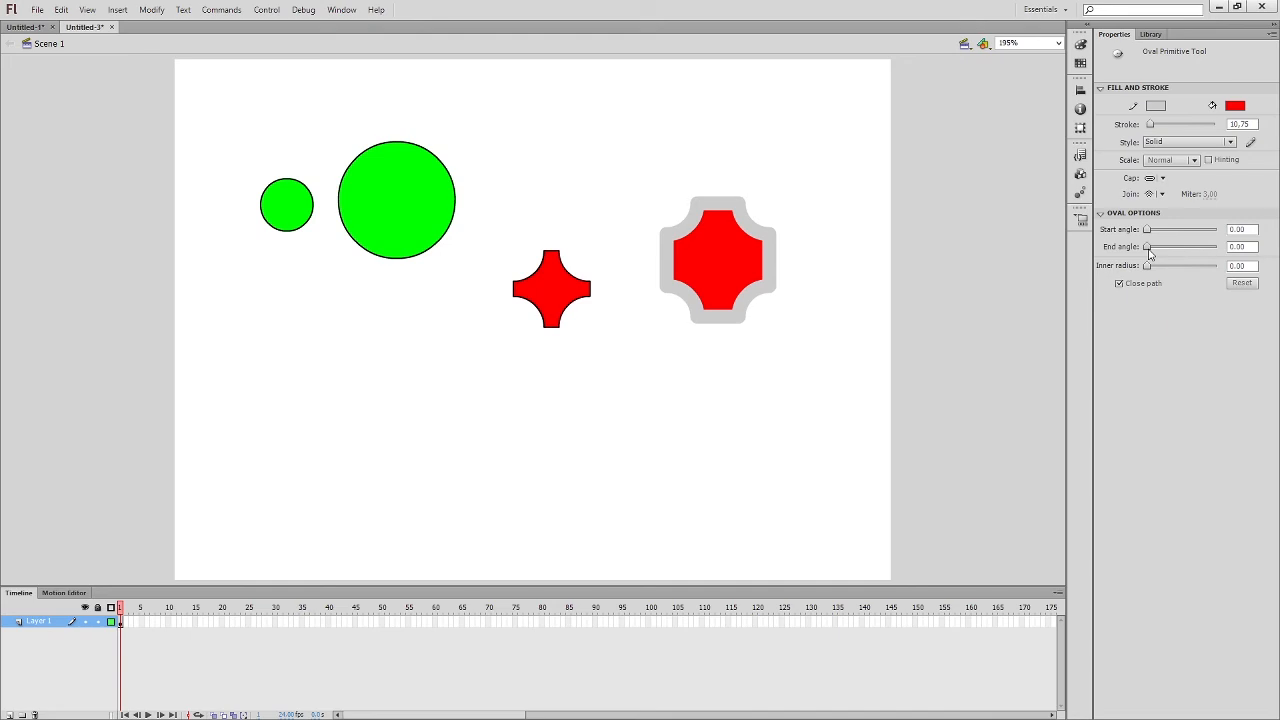
mouse_move(363, 373)
left_mouse_down()
mouse_move(429, 414)
mouse_move(435, 445)
mouse_move(497, 506)
mouse_move(491, 466)
mouse_move(426, 446)
mouse_move(443, 451)
left_mouse_up()
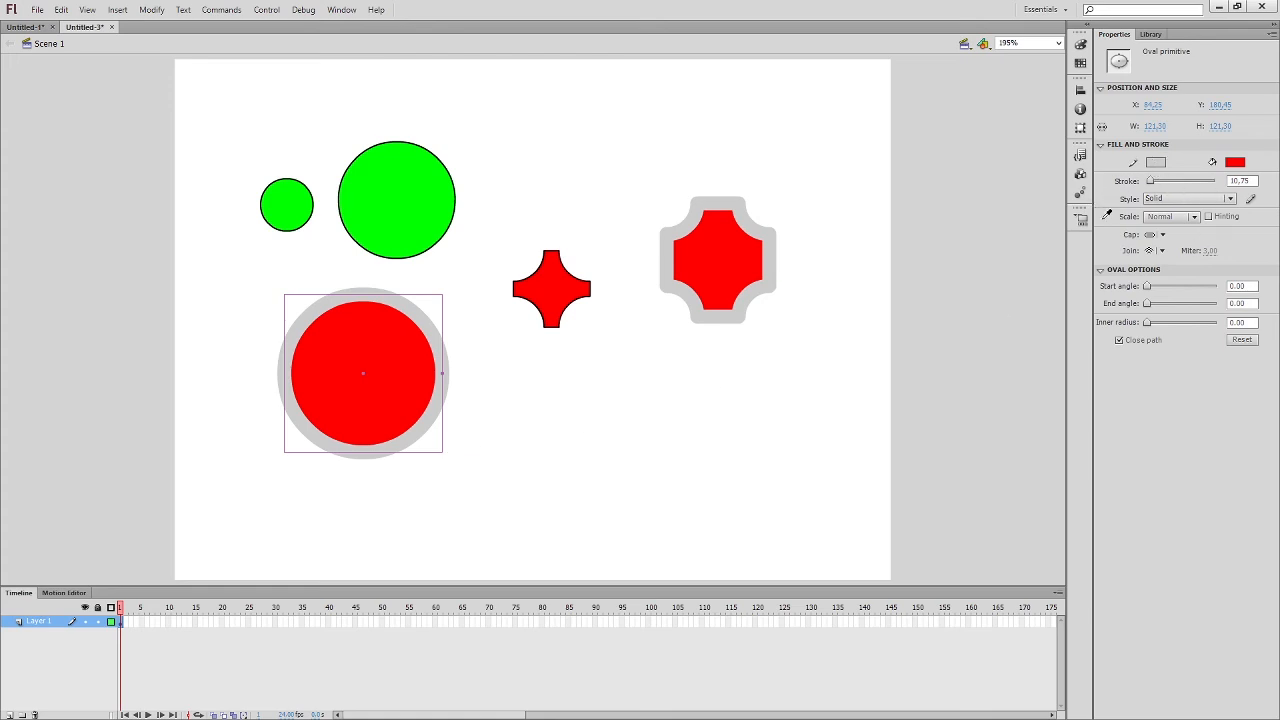
left_click(1087, 290)
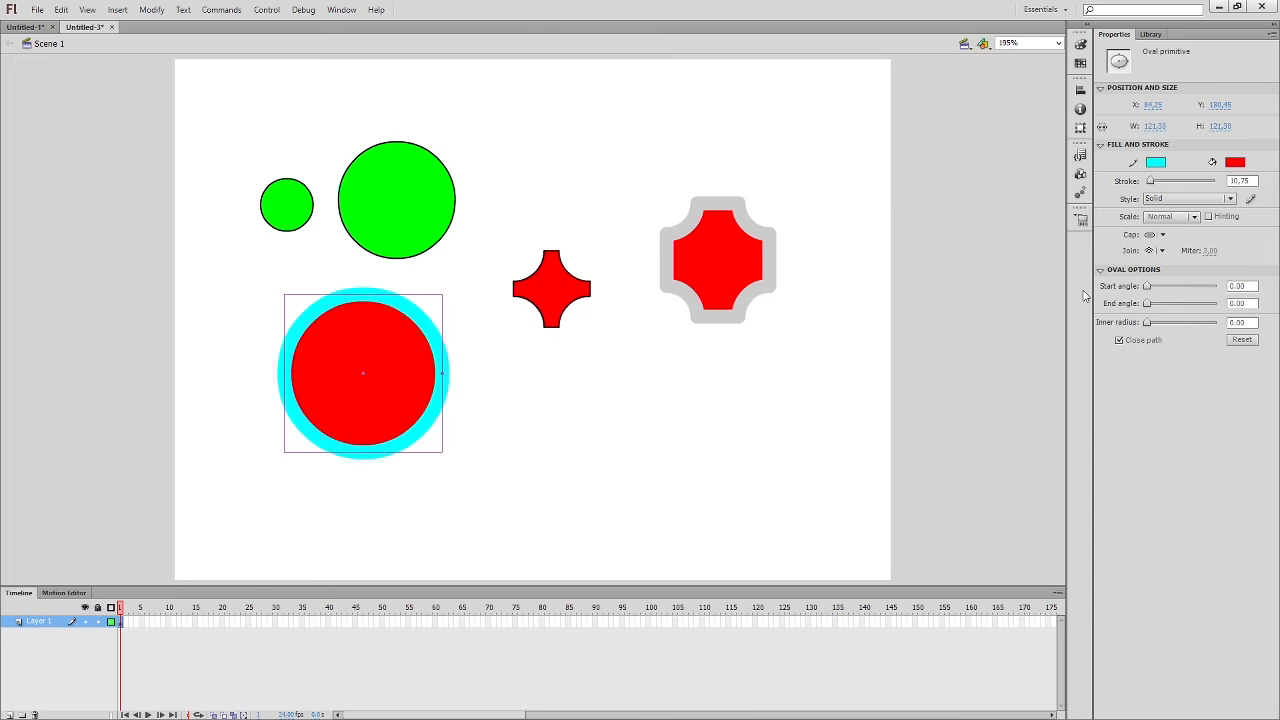
Reduce the red circle's stroke thickness to 7.90 and increase its start angle.
left_click_drag(1156, 187, 1145, 187)
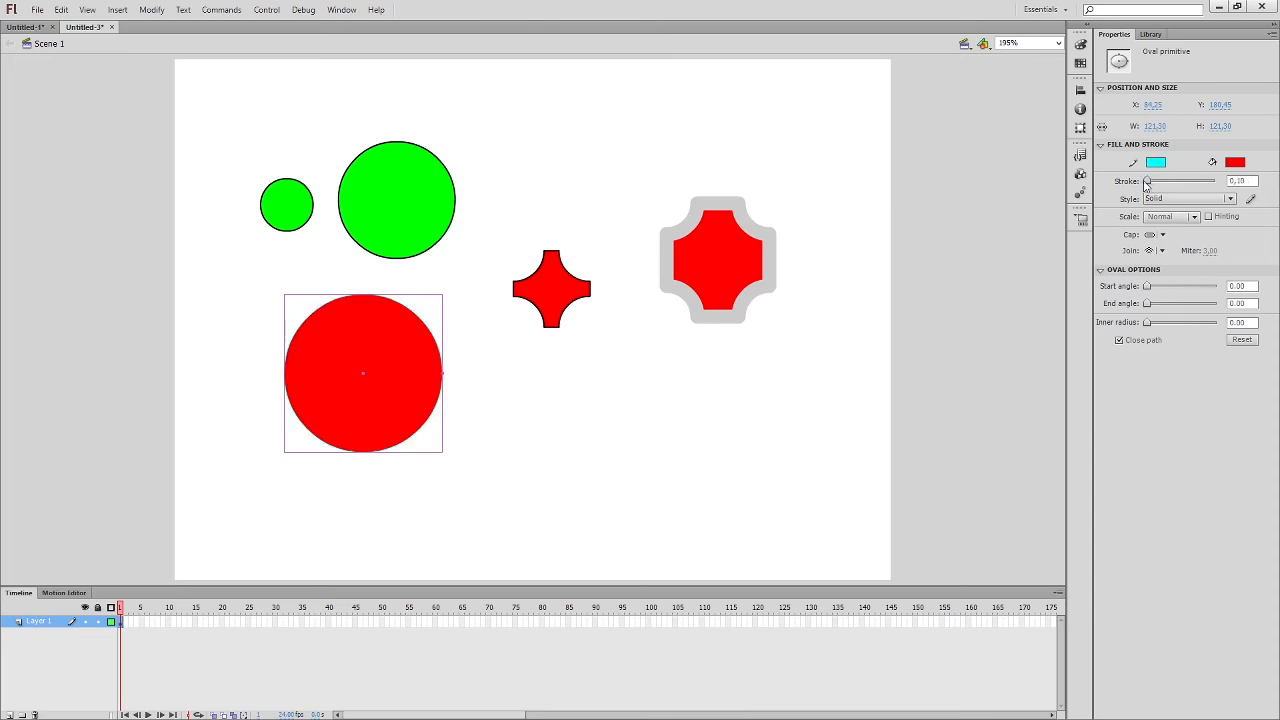
left_click_drag(1146, 183, 1149, 181)
left_click_drag(1148, 287, 1187, 310)
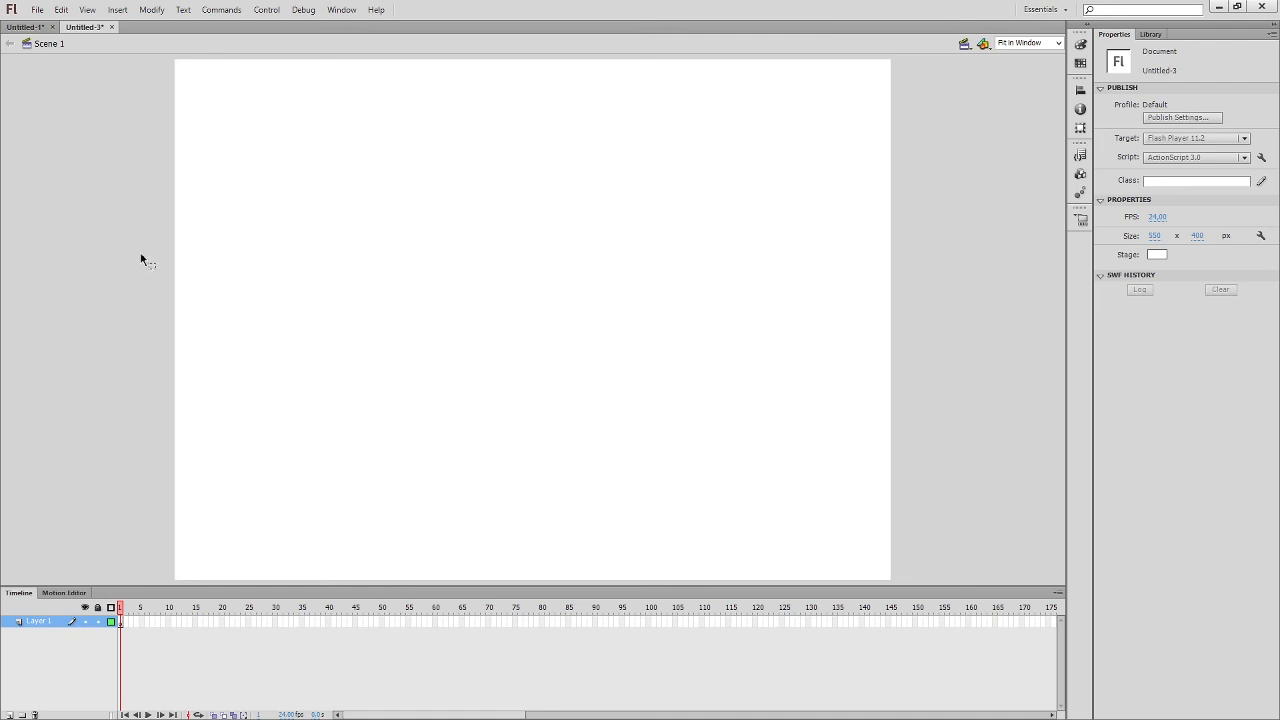
Draw a red five-pointed star and a green pentagon beside it with the PolyStar tool, both with 7.90 blue outlines.
key("r")
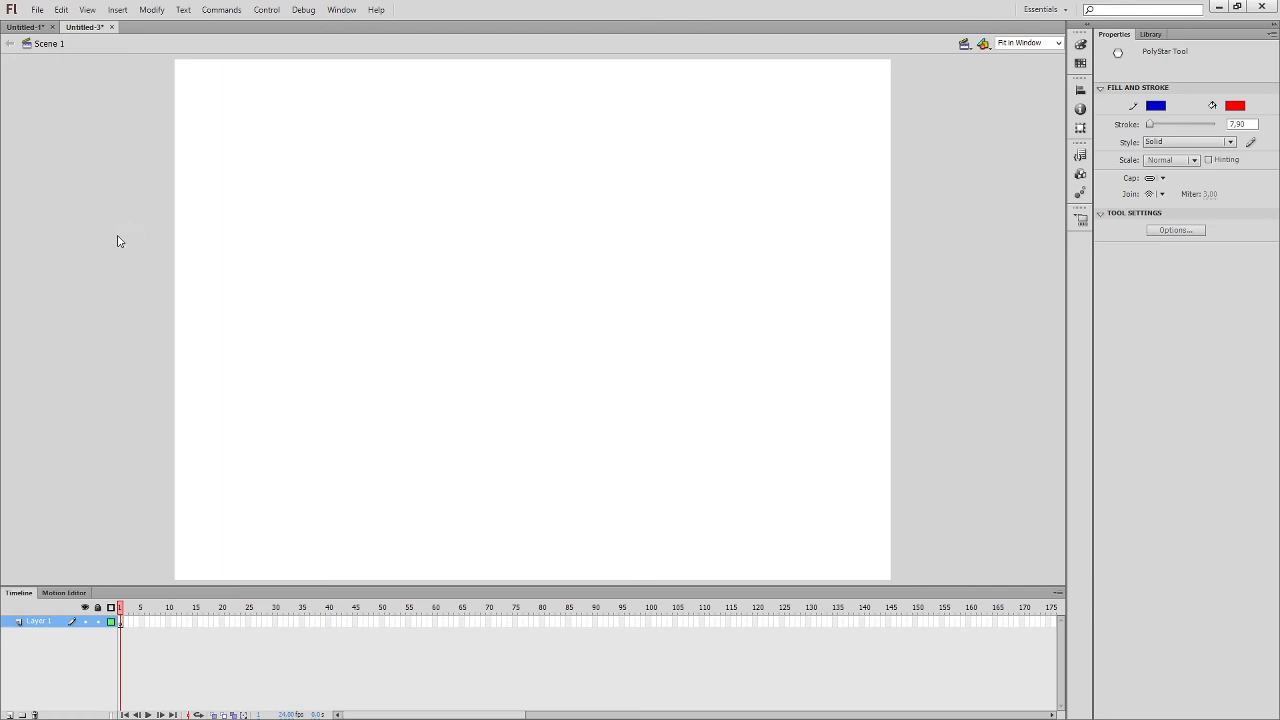
mouse_move(483, 266)
left_mouse_down()
mouse_move(520, 300)
mouse_move(550, 255)
mouse_move(557, 285)
left_mouse_up()
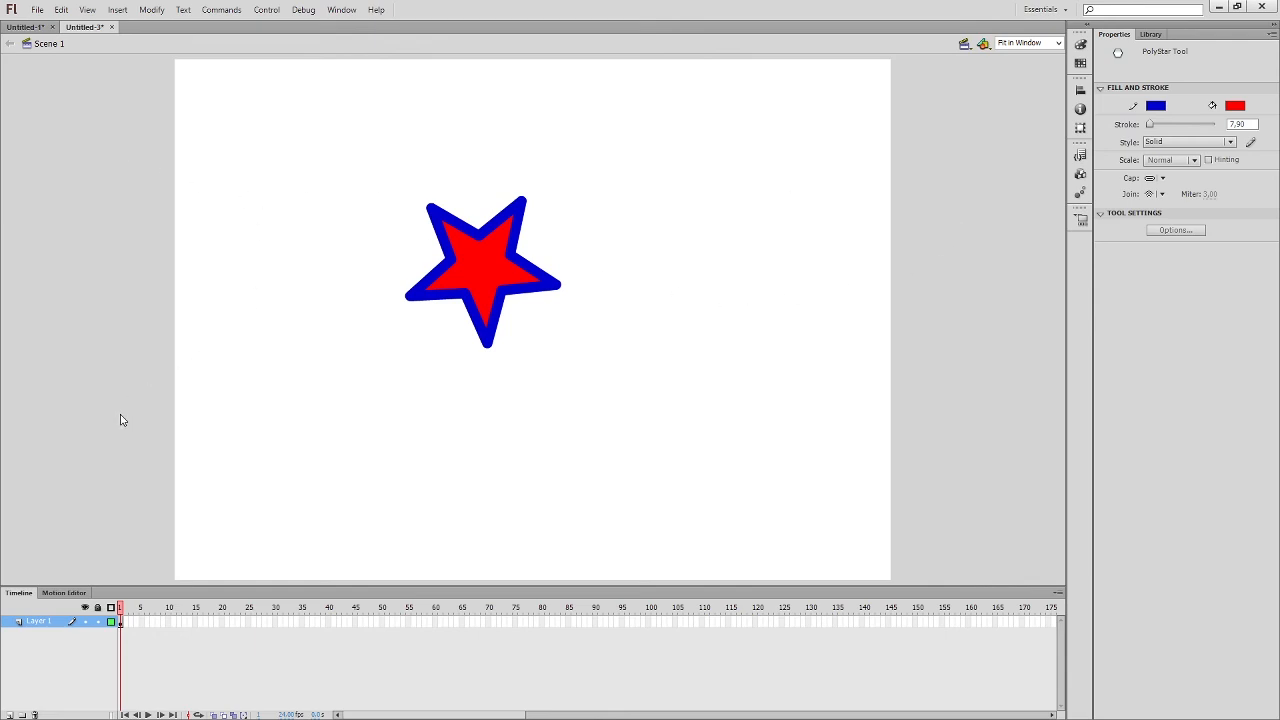
mouse_move(618, 268)
left_mouse_down()
mouse_move(660, 323)
mouse_move(655, 313)
left_mouse_up()
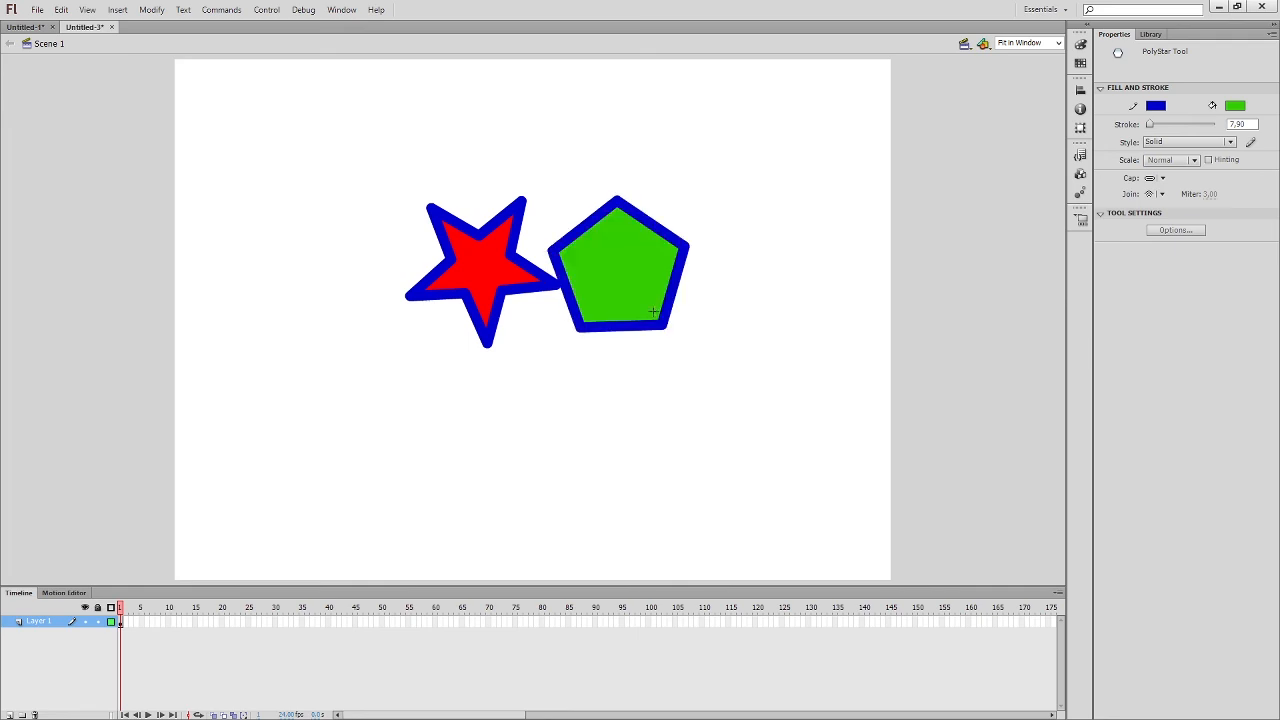
Try moving the selected star away from the pentagon, and undo both the move and the drawing of the pentagon.
key("v")
left_click_drag(386, 166, 539, 345)
left_click_drag(492, 272, 376, 256)
key("ctrl+z")
left_click(377, 257)
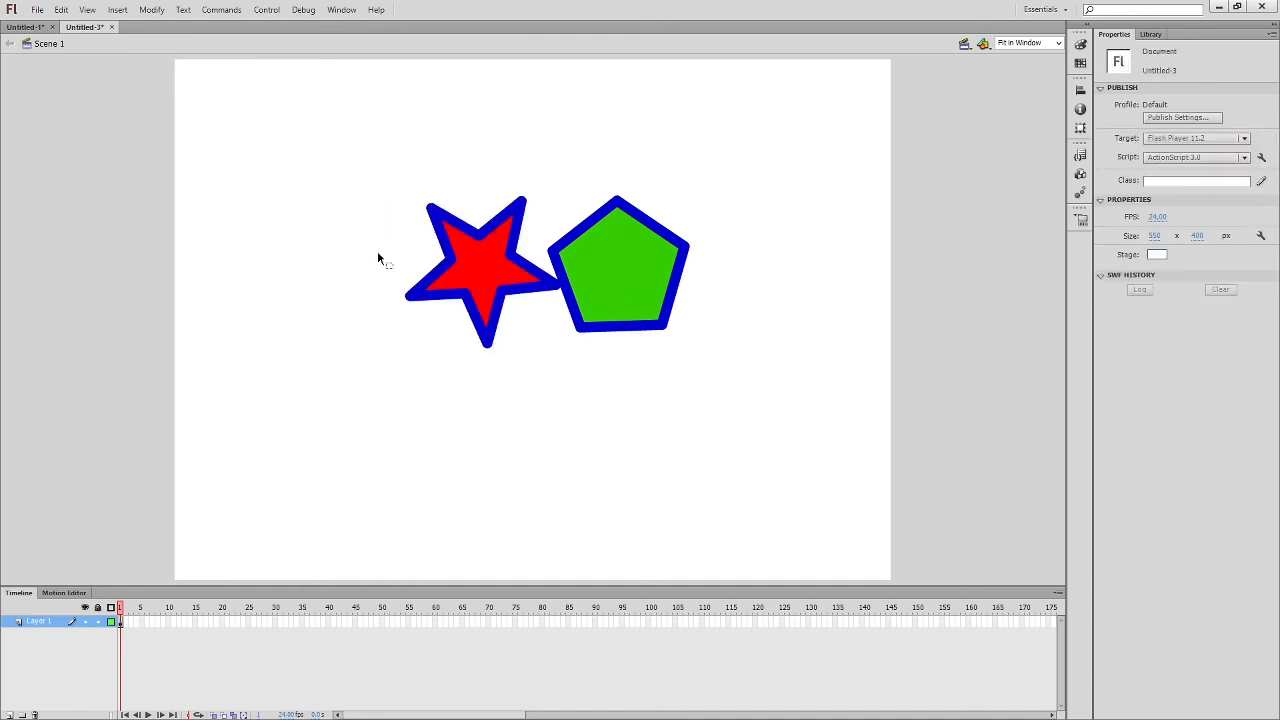
key("ctrl+z")
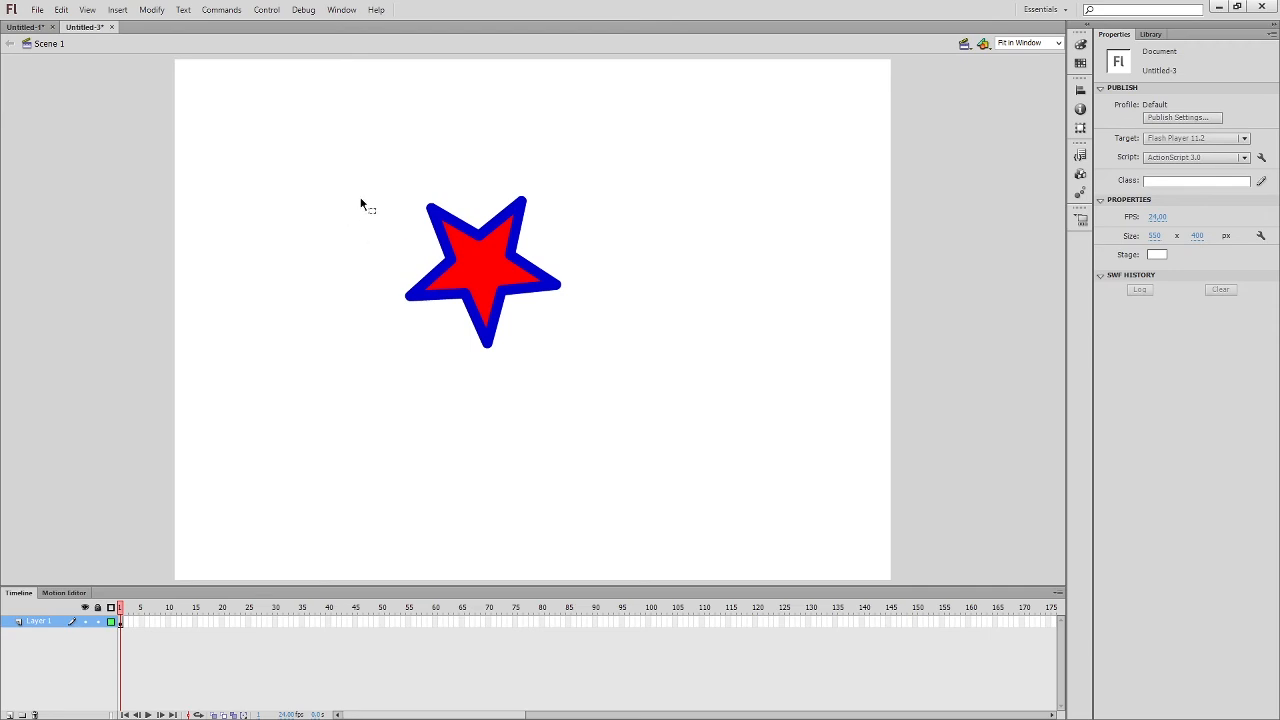
Select the whole red star with its outline, move it left on the stage to X about 66, and deselect it.
left_click_drag(401, 261, 578, 404)
left_click_drag(514, 290, 369, 290)
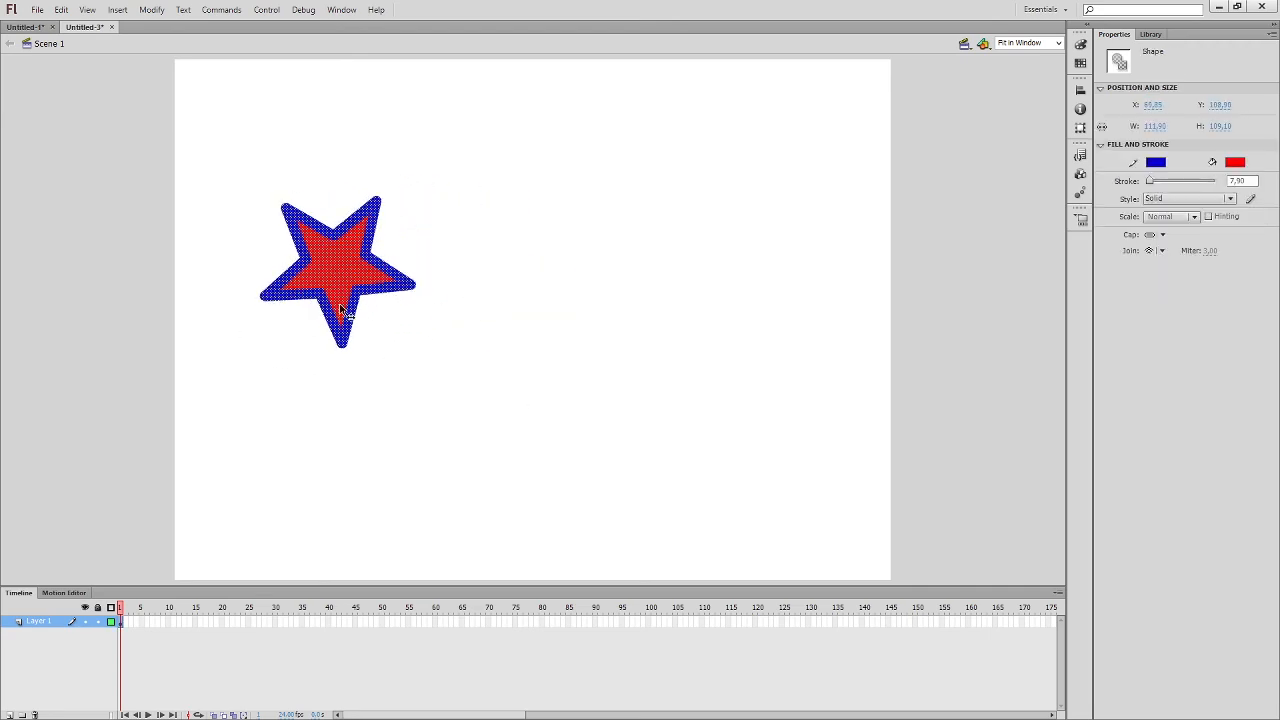
left_click(433, 305)
Draw a green pentagon, an octagon and an eight-pointed star, all with 7.90 blue outlines, using the PolyStar tool.
key("r")
left_click_drag(548, 237, 608, 295)
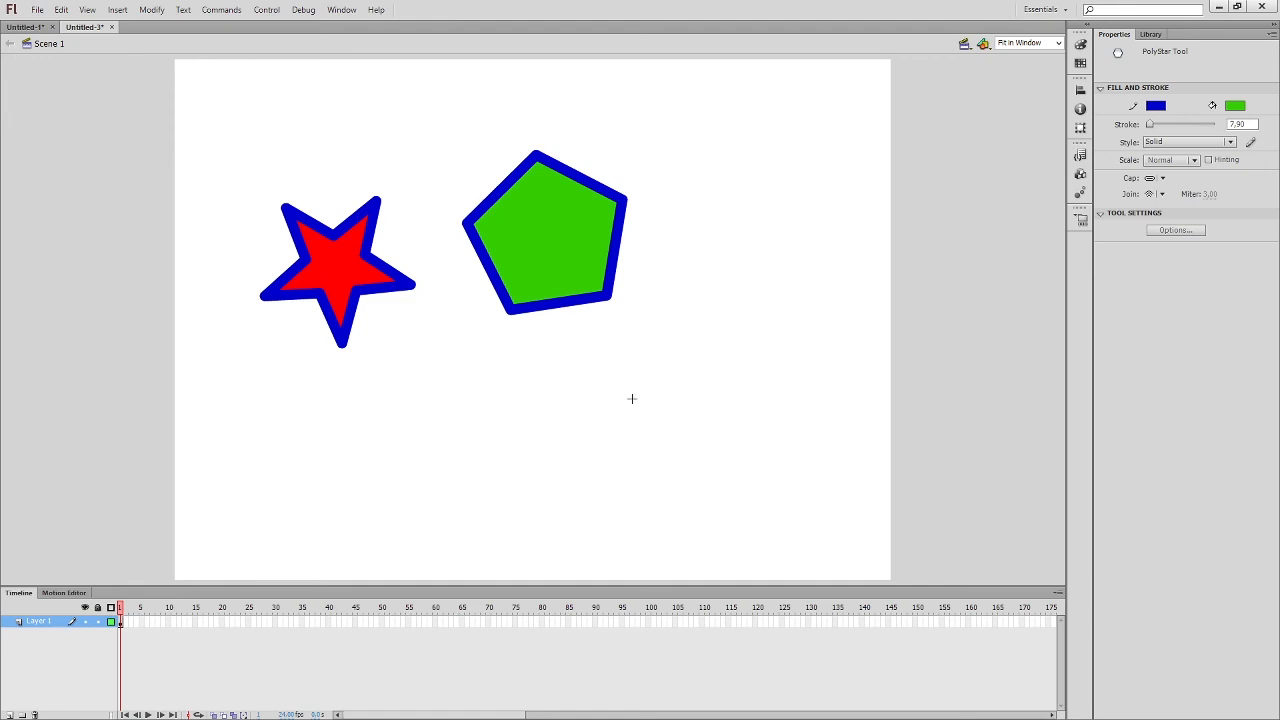
mouse_move(486, 383)
left_mouse_down()
mouse_move(534, 429)
mouse_move(516, 424)
left_mouse_up()
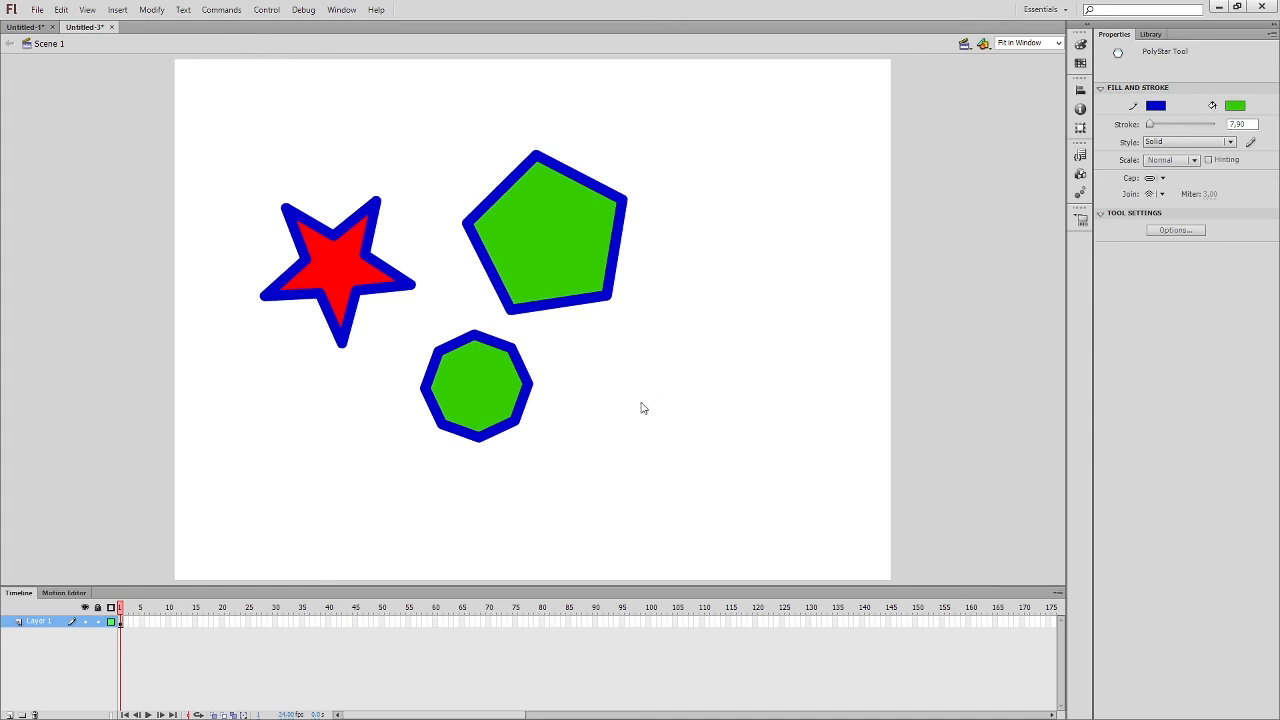
mouse_move(683, 350)
left_mouse_down()
mouse_move(716, 396)
mouse_move(700, 368)
mouse_move(740, 392)
mouse_move(752, 372)
mouse_move(730, 386)
left_mouse_up()
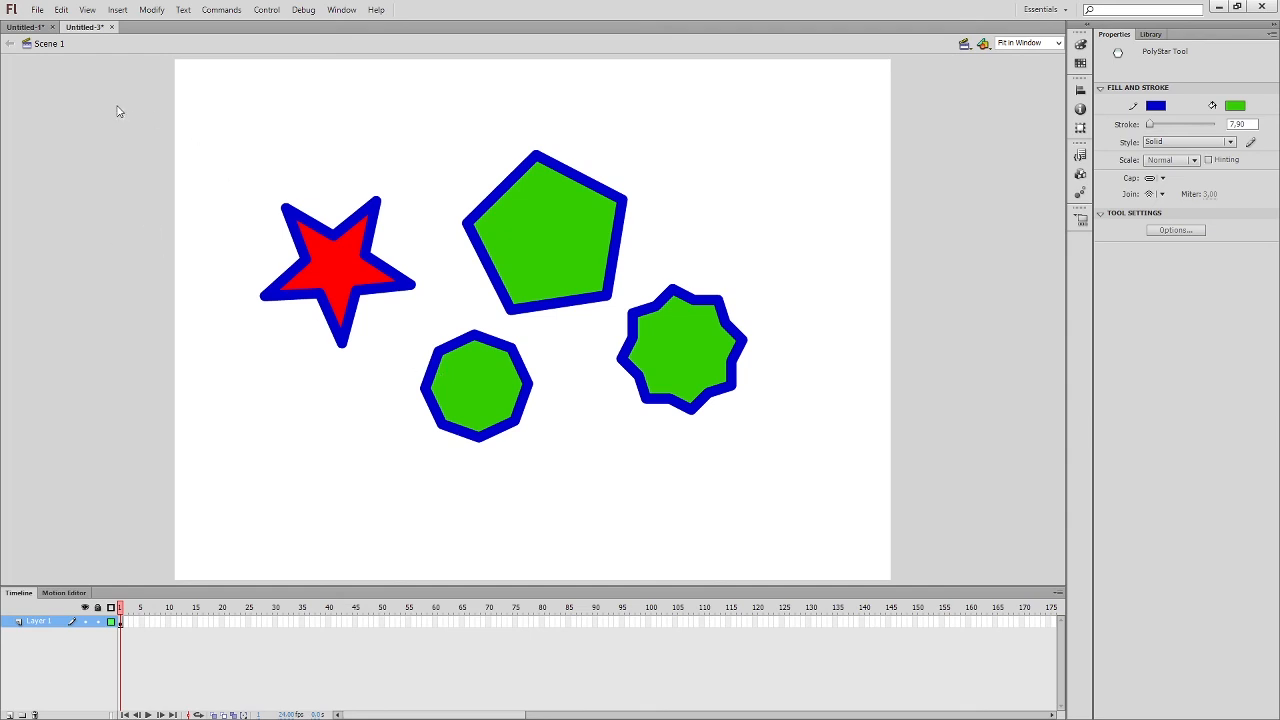
Clear all shapes from the stage and paint three separate blue scribbles with the Brush tool.
key("v")
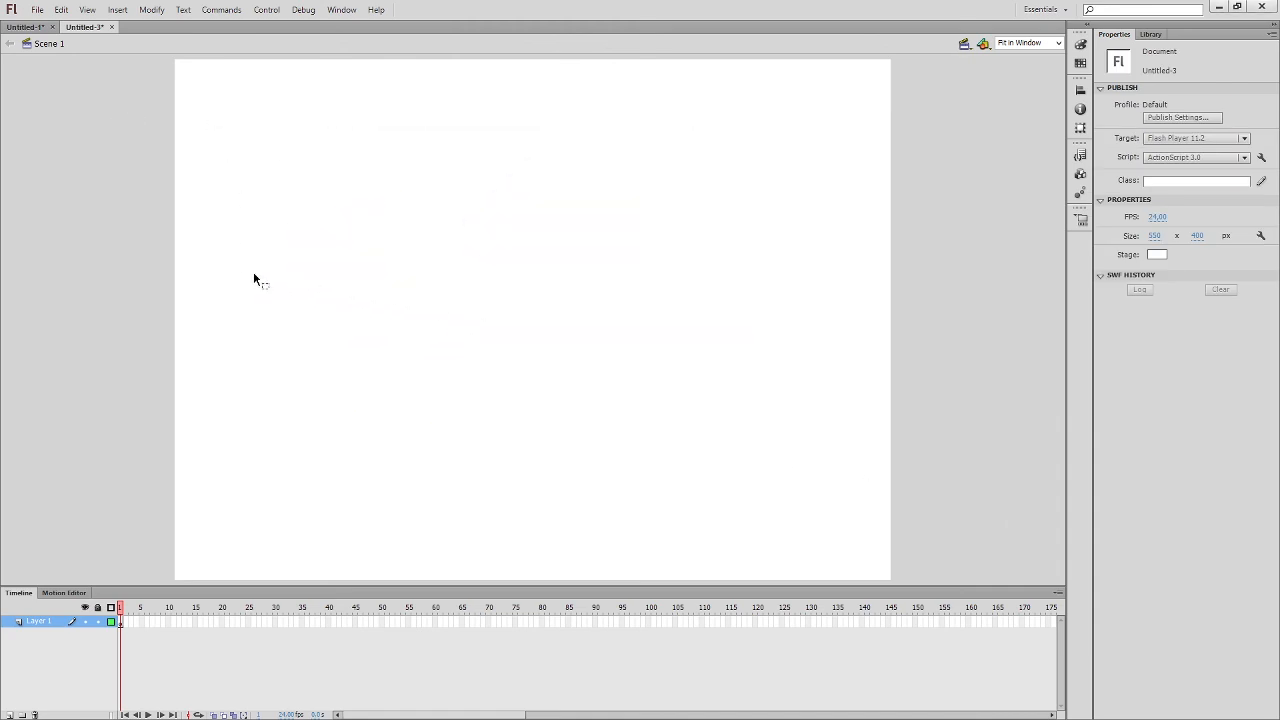
key("b")
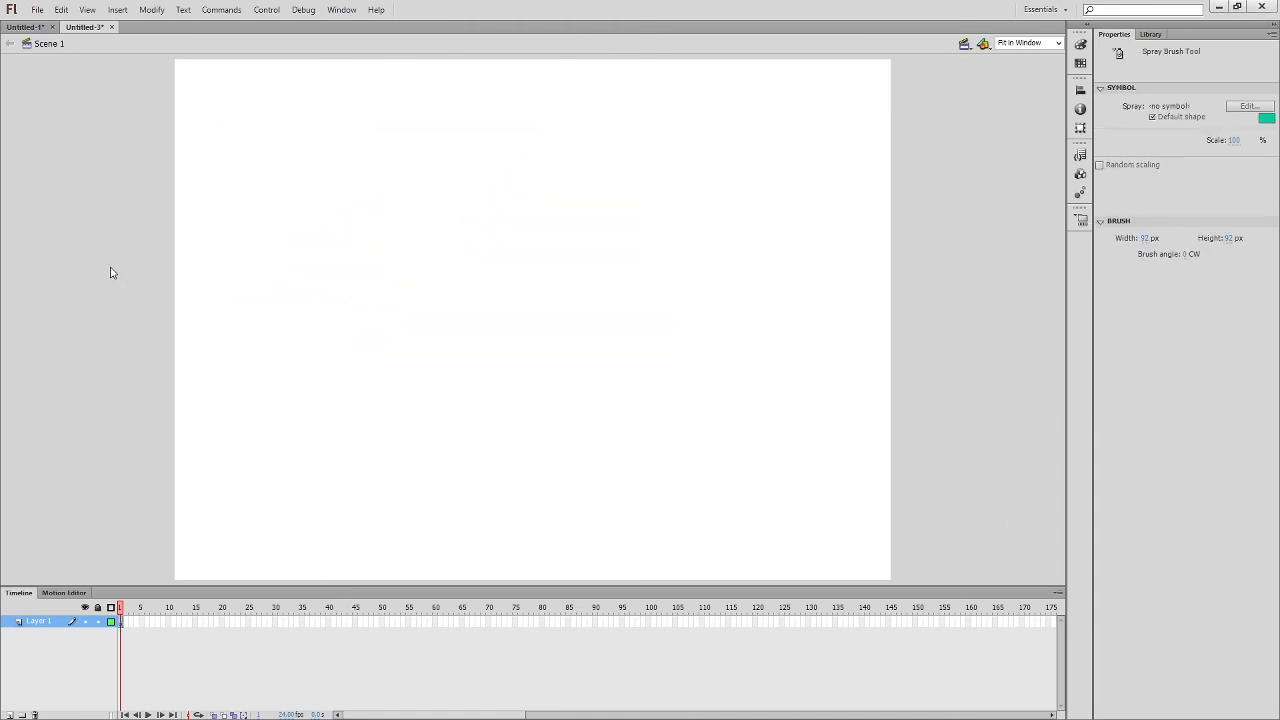
key("b")
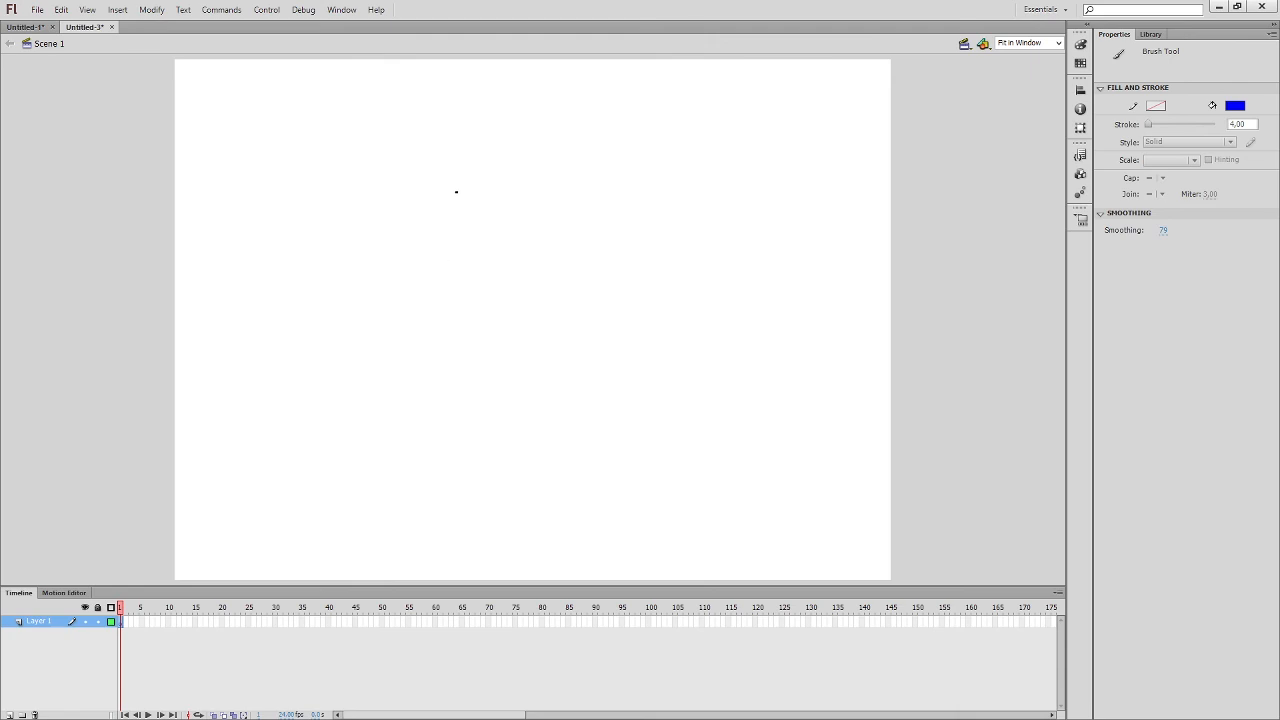
mouse_move(422, 198)
left_mouse_down()
mouse_move(465, 191)
mouse_move(387, 215)
mouse_move(529, 229)
mouse_move(505, 249)
left_mouse_up()
mouse_move(571, 196)
left_mouse_down()
mouse_move(640, 218)
mouse_move(637, 262)
left_mouse_up()
mouse_move(437, 288)
left_mouse_down()
mouse_move(409, 313)
mouse_move(474, 325)
left_mouse_up()
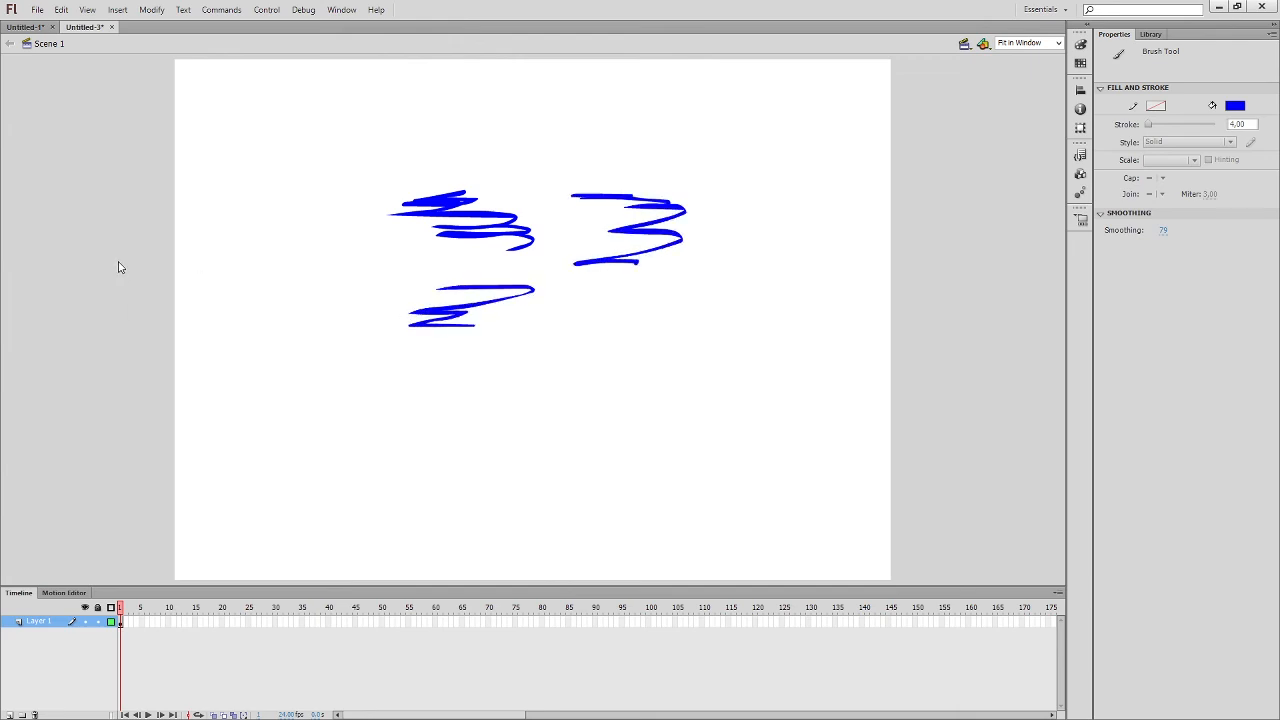
Spray dark red dots over and around the blue scribbles with the Spray Brush tool's default shape.
key("b")
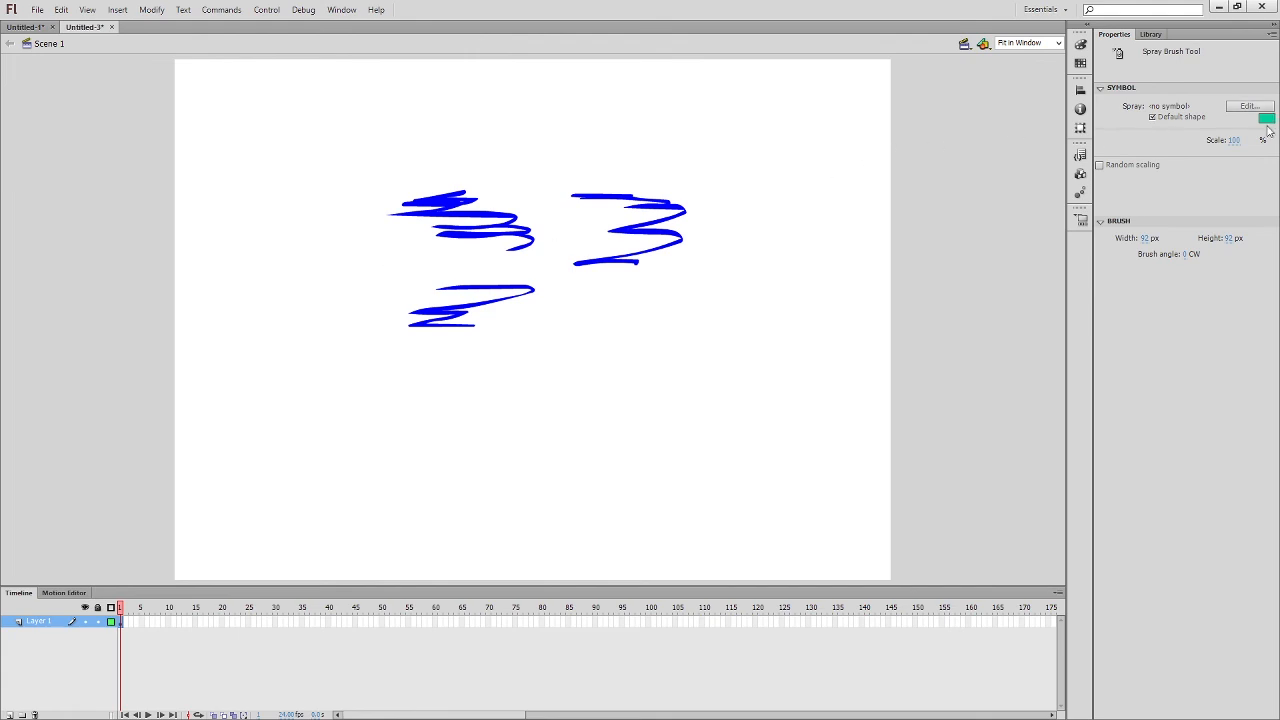
left_click(1163, 208)
left_click(594, 229)
mouse_move(594, 229)
left_mouse_down()
mouse_move(462, 232)
mouse_move(447, 213)
mouse_move(348, 299)
mouse_move(593, 339)
mouse_move(677, 290)
mouse_move(519, 222)
mouse_move(427, 323)
mouse_move(495, 397)
mouse_move(726, 370)
mouse_move(749, 324)
mouse_move(334, 293)
mouse_move(335, 400)
mouse_move(616, 425)
mouse_move(715, 362)
mouse_move(719, 247)
mouse_move(560, 172)
mouse_move(383, 186)
mouse_move(374, 312)
left_mouse_up()
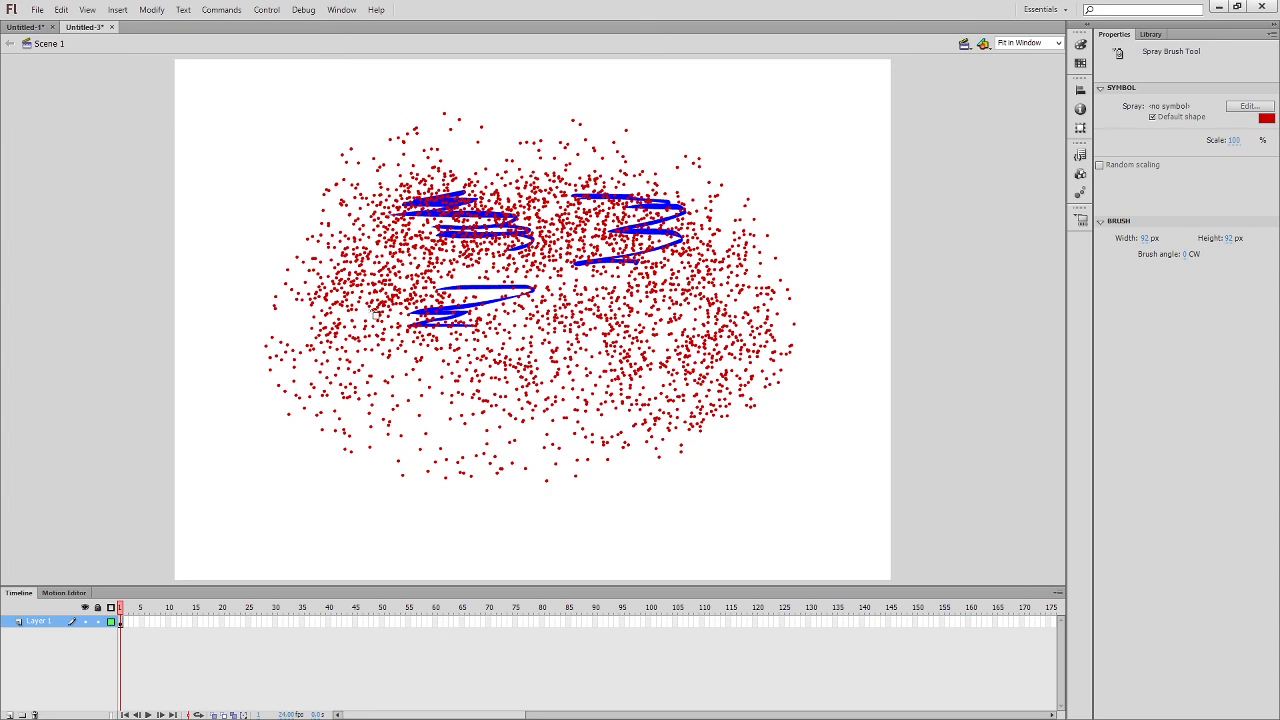
Select all the scribbles and sprayed dots on the stage and delete them.
key("v")
mouse_move(226, 95)
left_mouse_down()
mouse_move(353, 407)
mouse_move(876, 568)
mouse_move(858, 556)
left_mouse_up()
key("Delete")
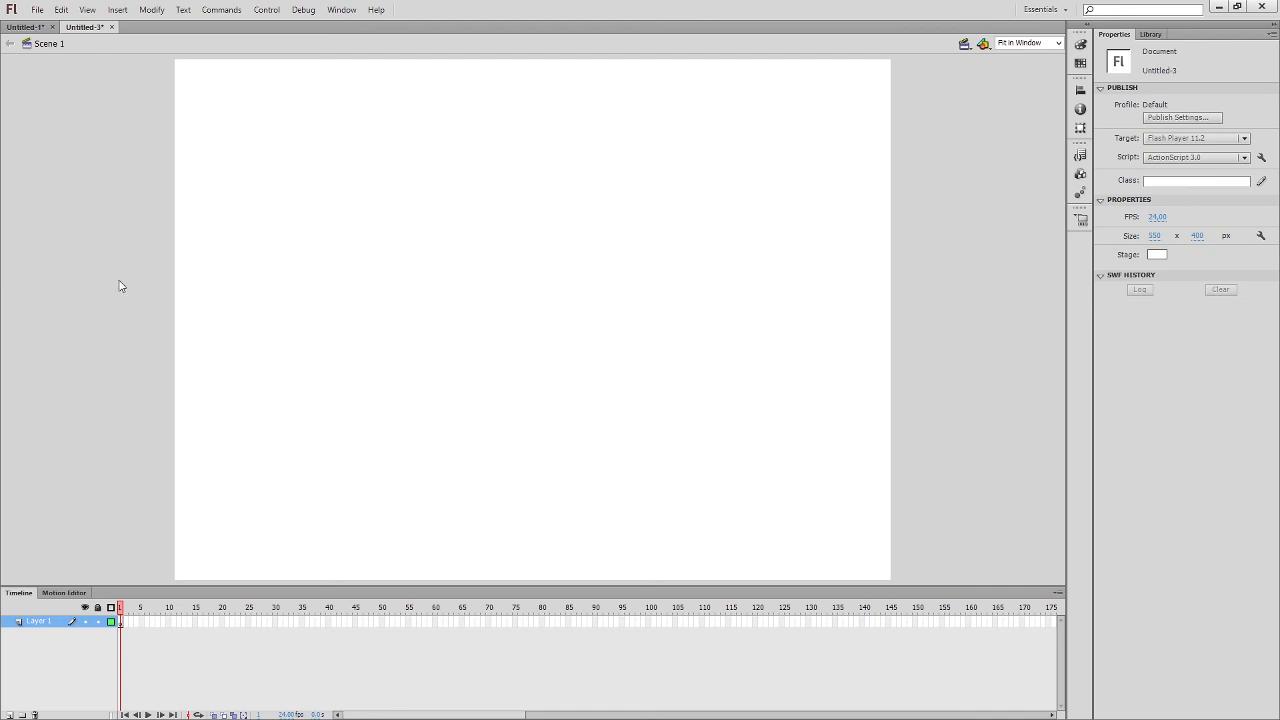
Apply the Deco tool's Vine Fill effect to the stage with the default green leaves and yellow flowers.
key("u")
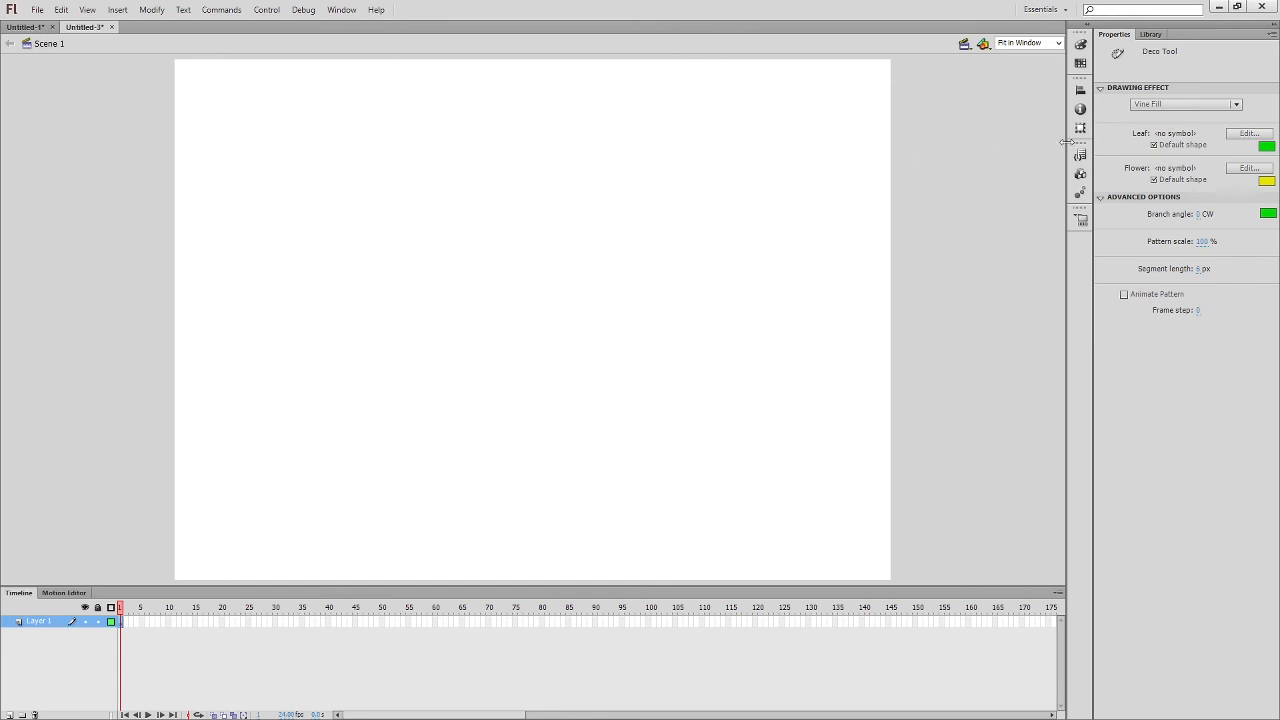
left_click(1197, 107)
left_click(1184, 186)
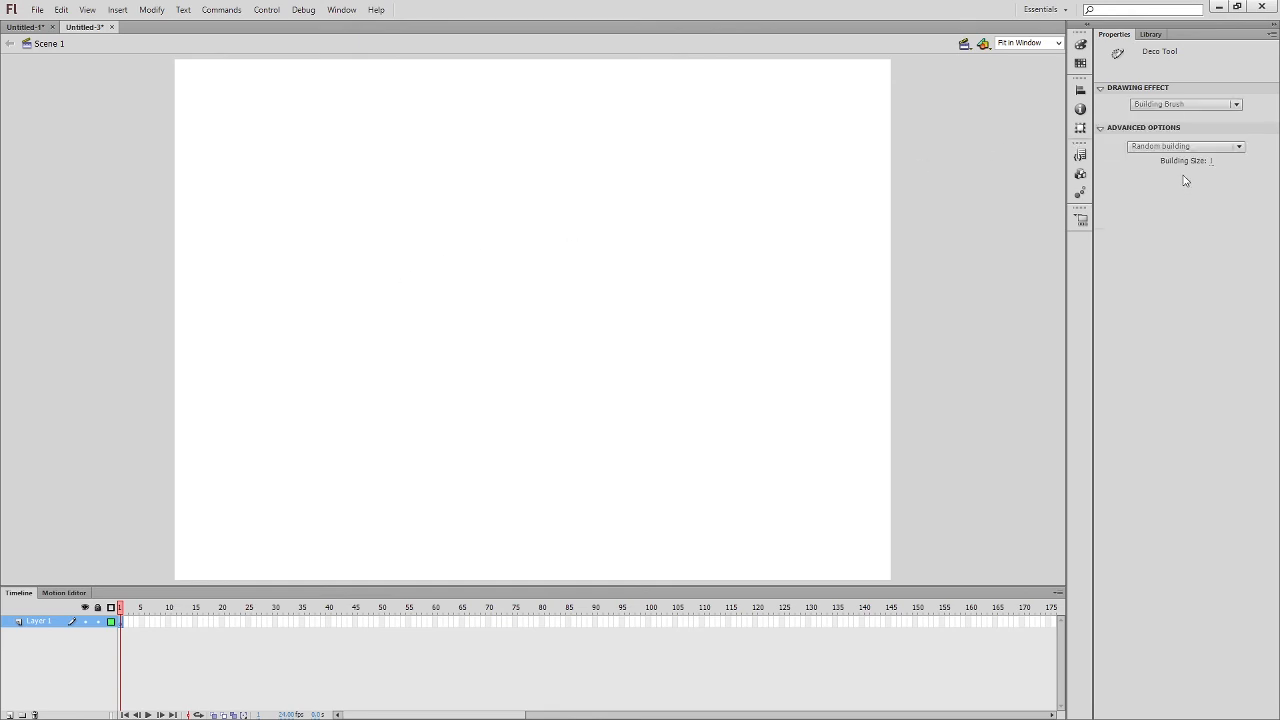
left_click(1185, 106)
left_click(1176, 125)
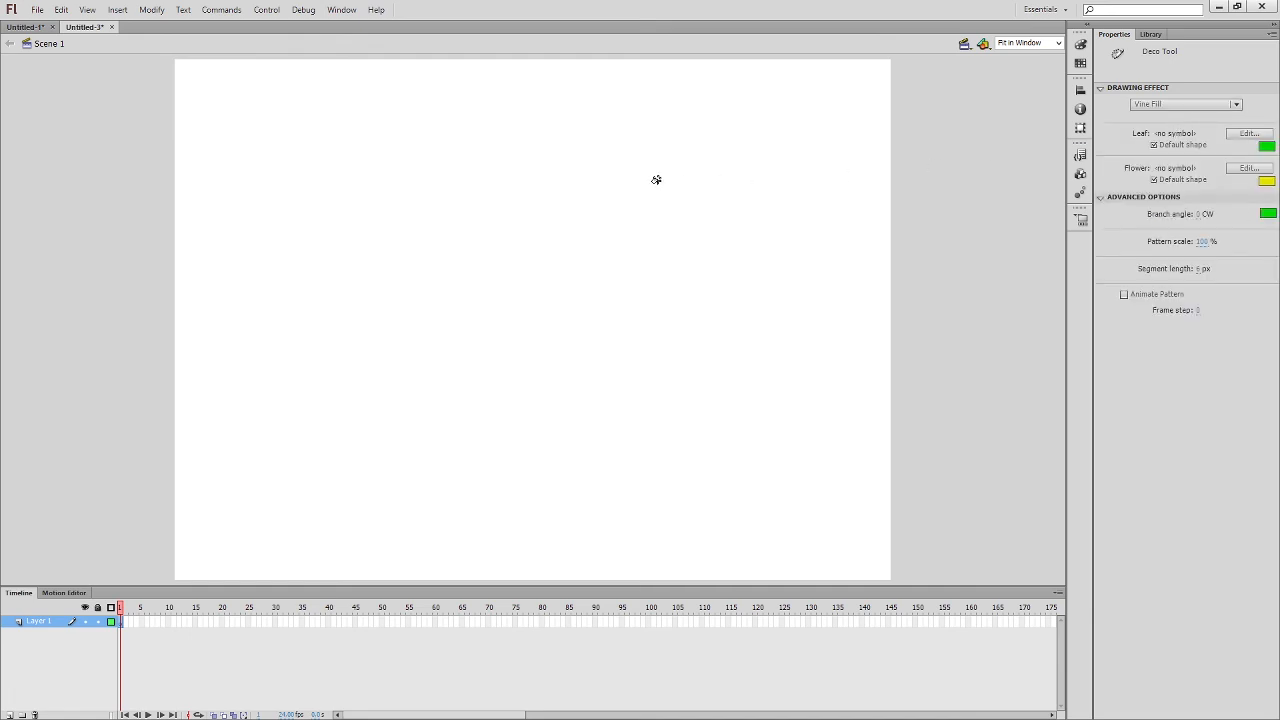
left_click(393, 218)
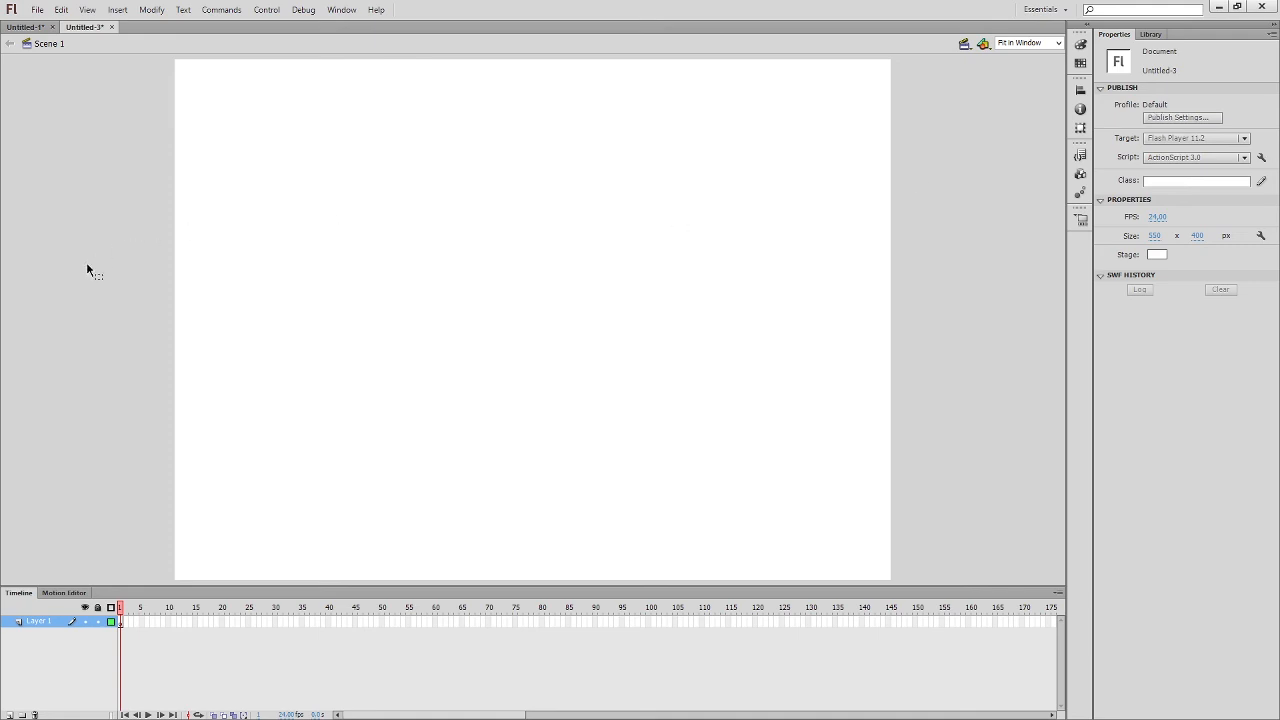
Fill the cleared stage with black default tiles using the Deco tool's Grid Fill effect.
key("u")
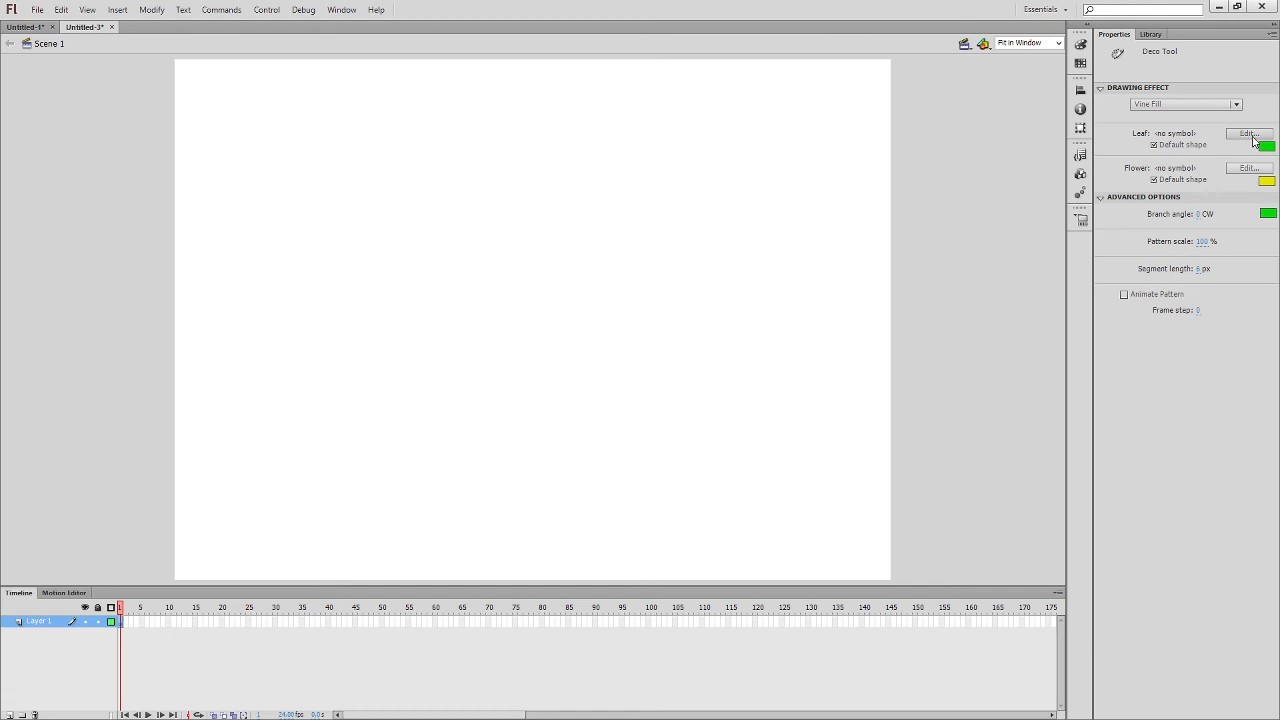
left_click(1185, 104)
left_click(1183, 135)
left_click(494, 190)
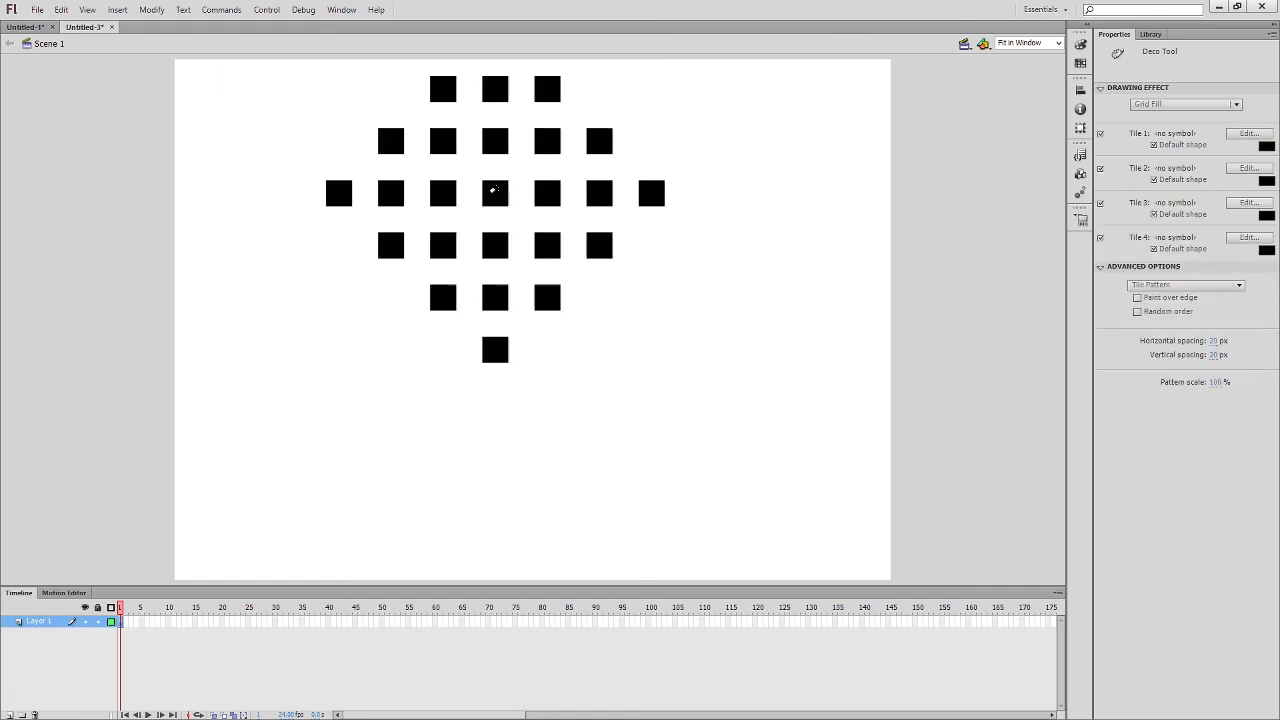
Place a ring of small black squares over the grid with the Deco tool's Symmetry Brush set to Rotate Around.
left_click(1212, 108)
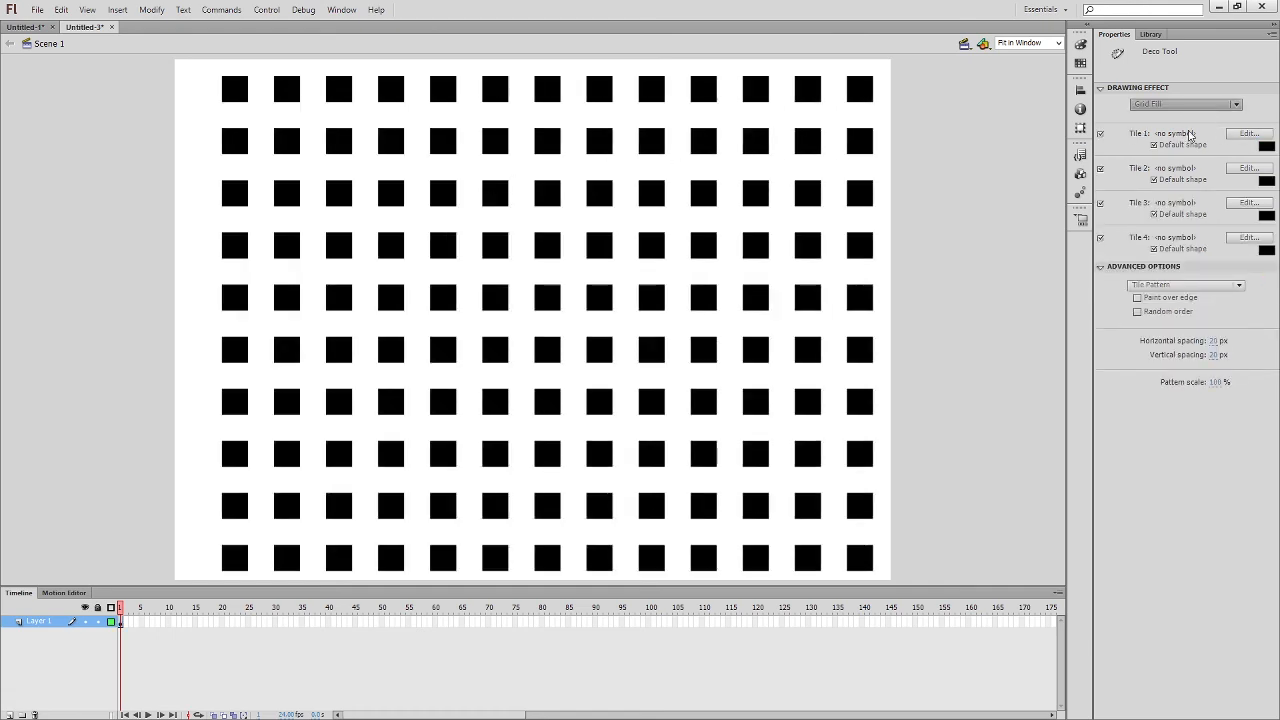
left_click(1183, 167)
left_click(579, 178)
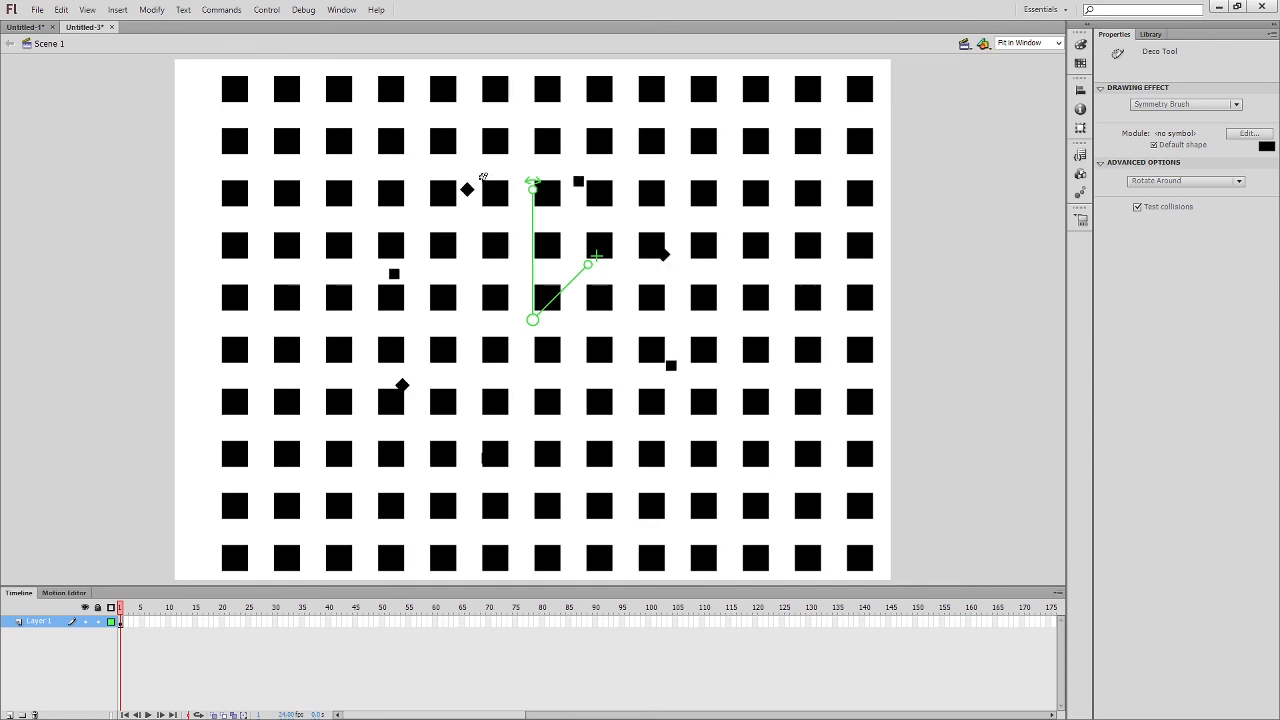
Select the grid pattern and the ring of small squares and delete both.
key("v")
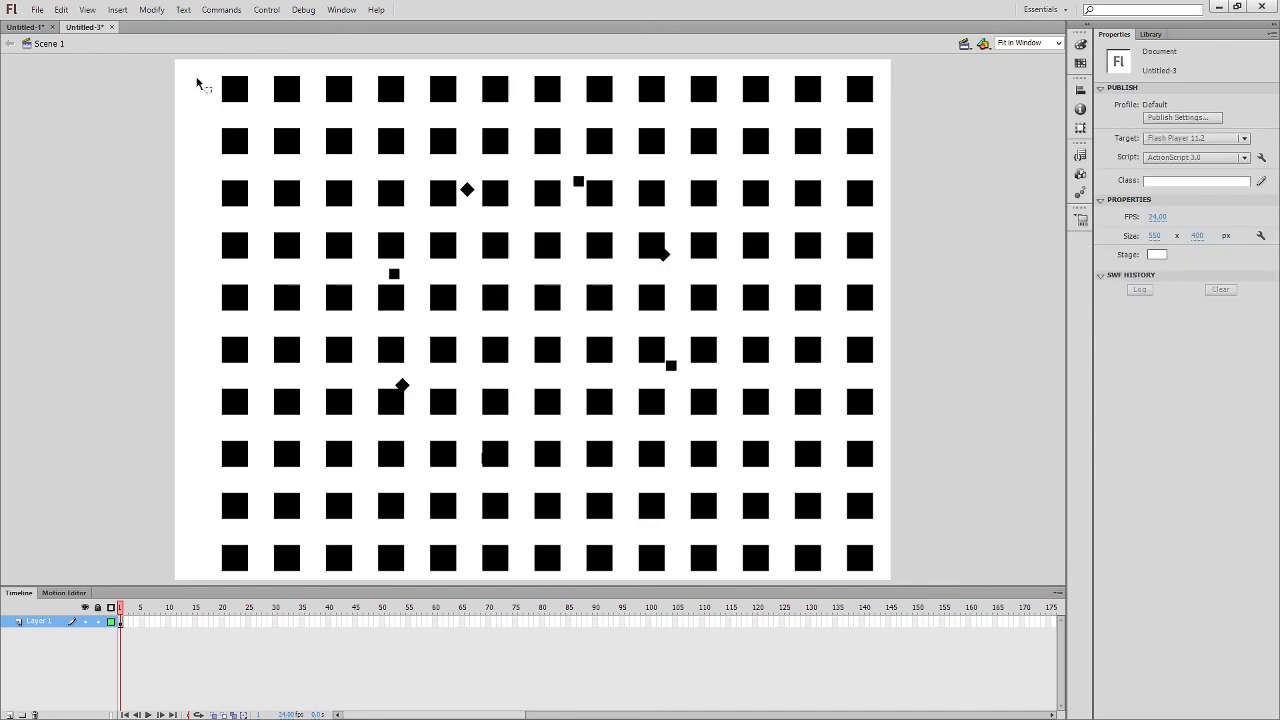
key("ctrl+a")
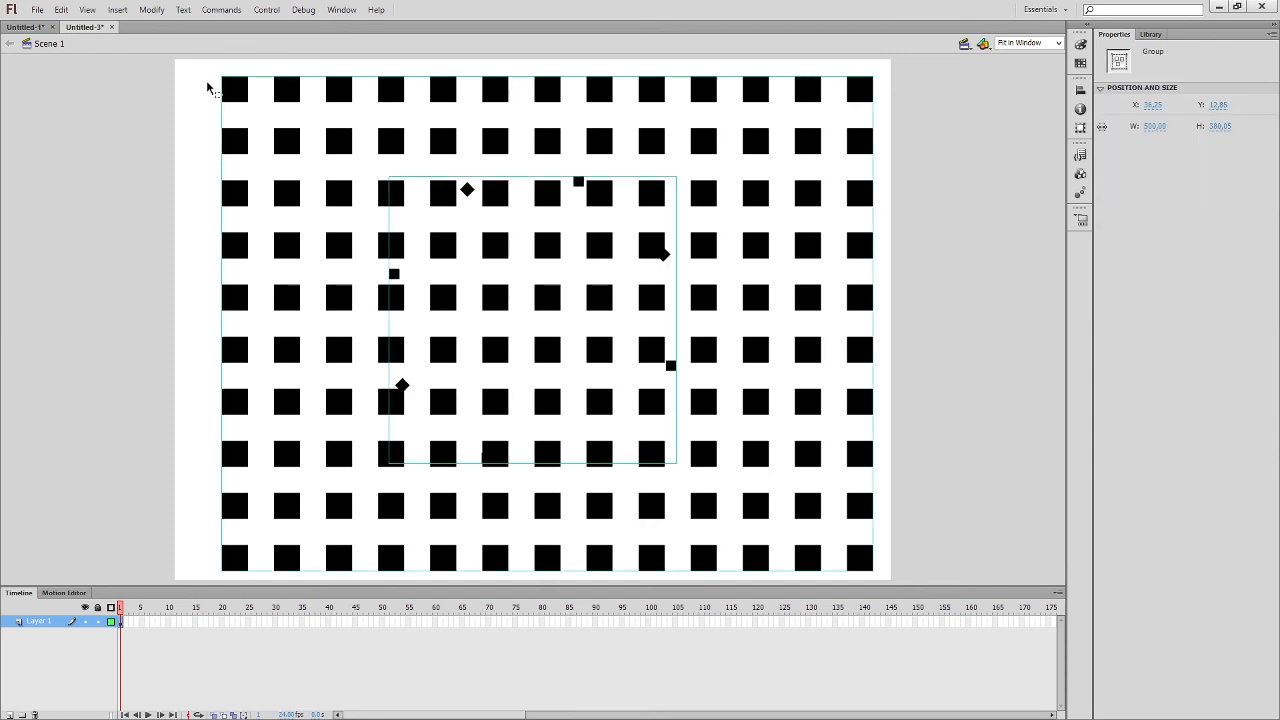
left_click_drag(207, 69, 877, 580)
key("Delete")
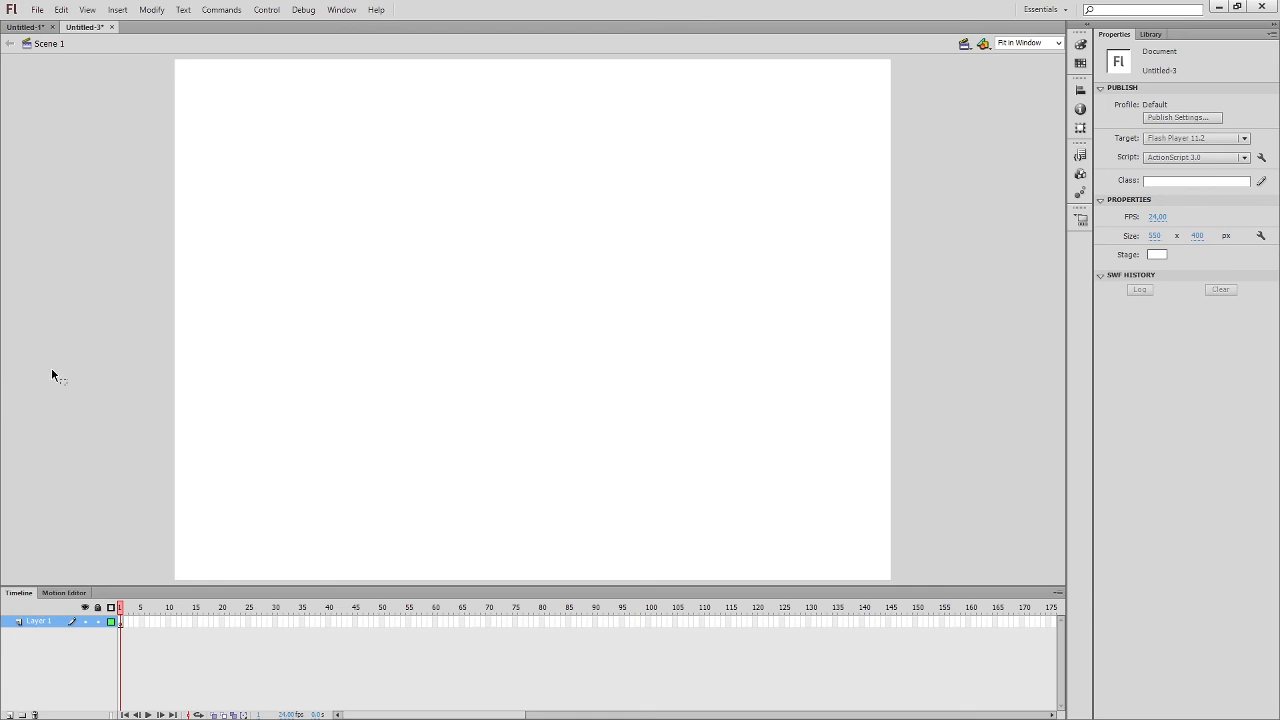
Place two random buildings, one below the other, in the upper stage area with the Deco tool's Building Brush.
key("u")
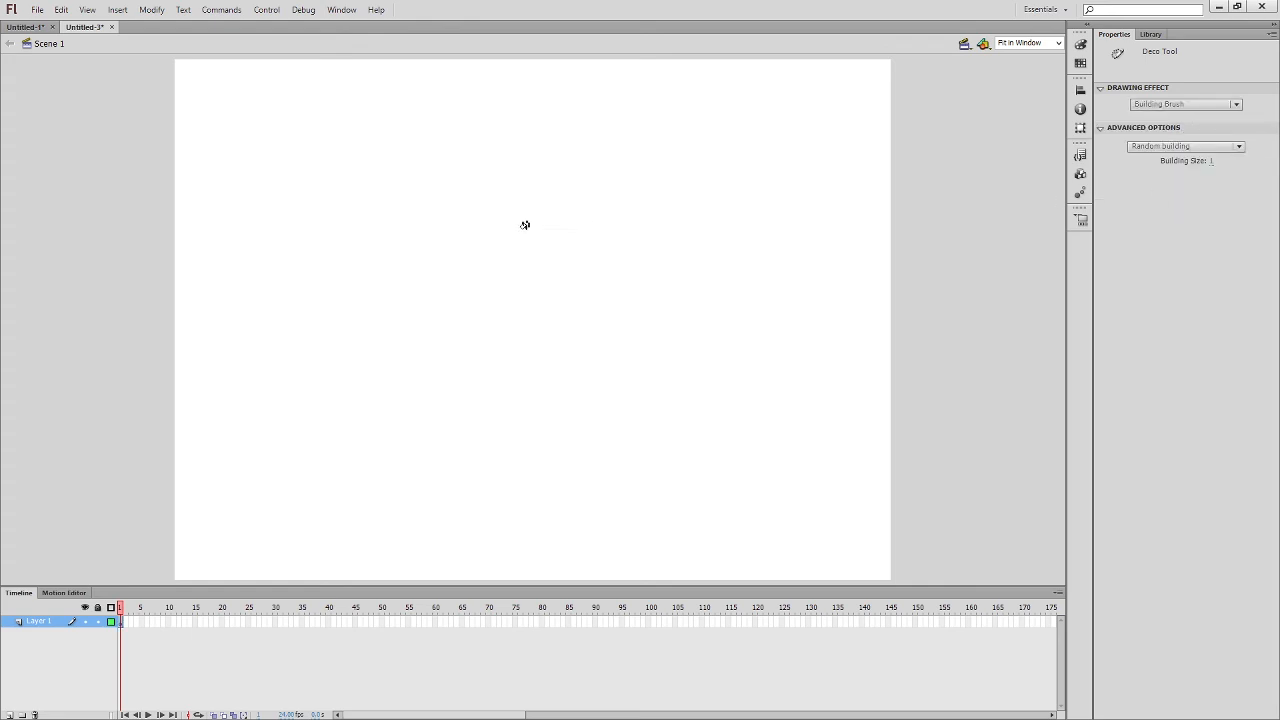
left_click(494, 216)
left_click(512, 268)
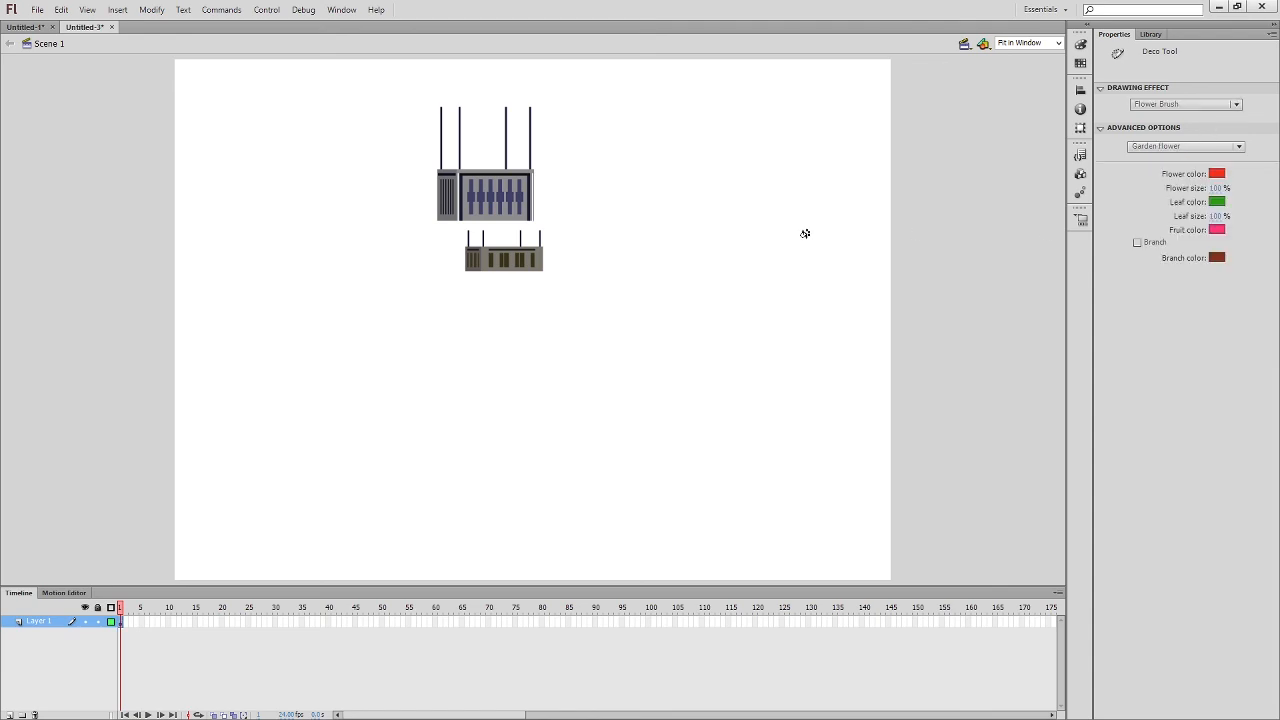
Paint eight clusters of red garden flowers with green leaves around the buildings using the Deco tool's Flower Brush.
left_click(711, 232)
left_click(605, 278)
left_click(341, 239)
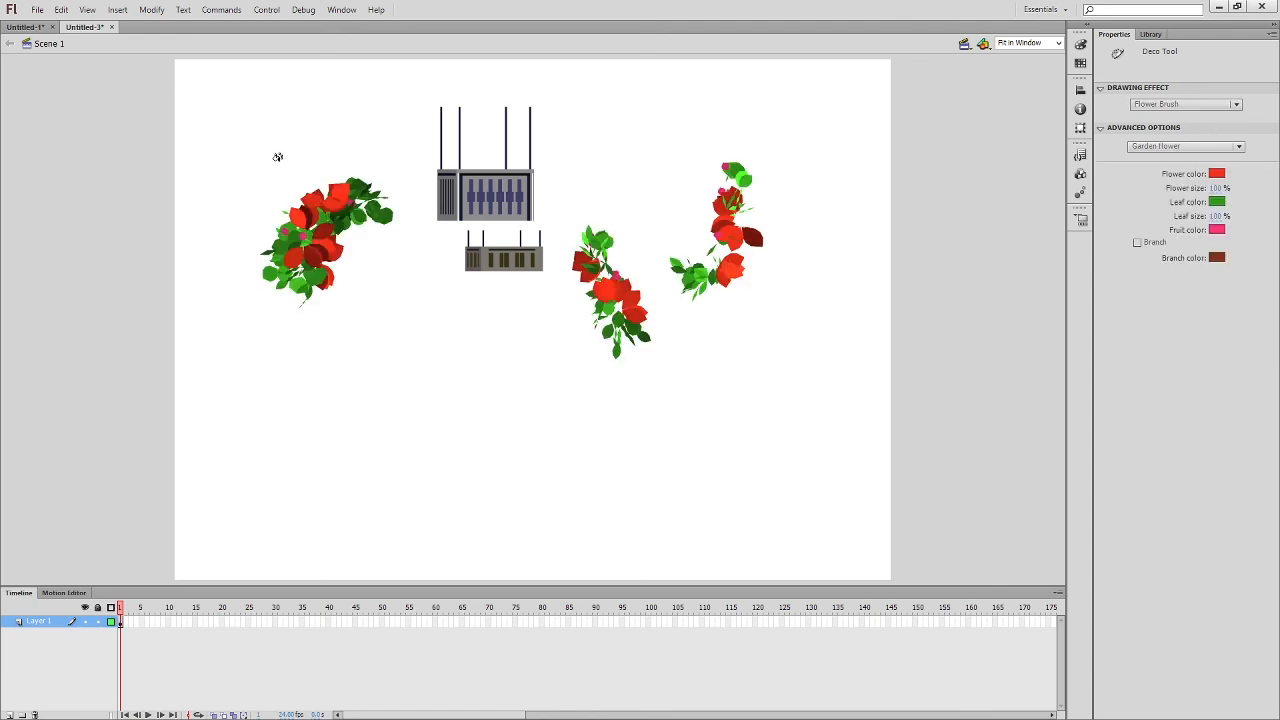
left_click(282, 164)
left_click(661, 135)
left_click(826, 101)
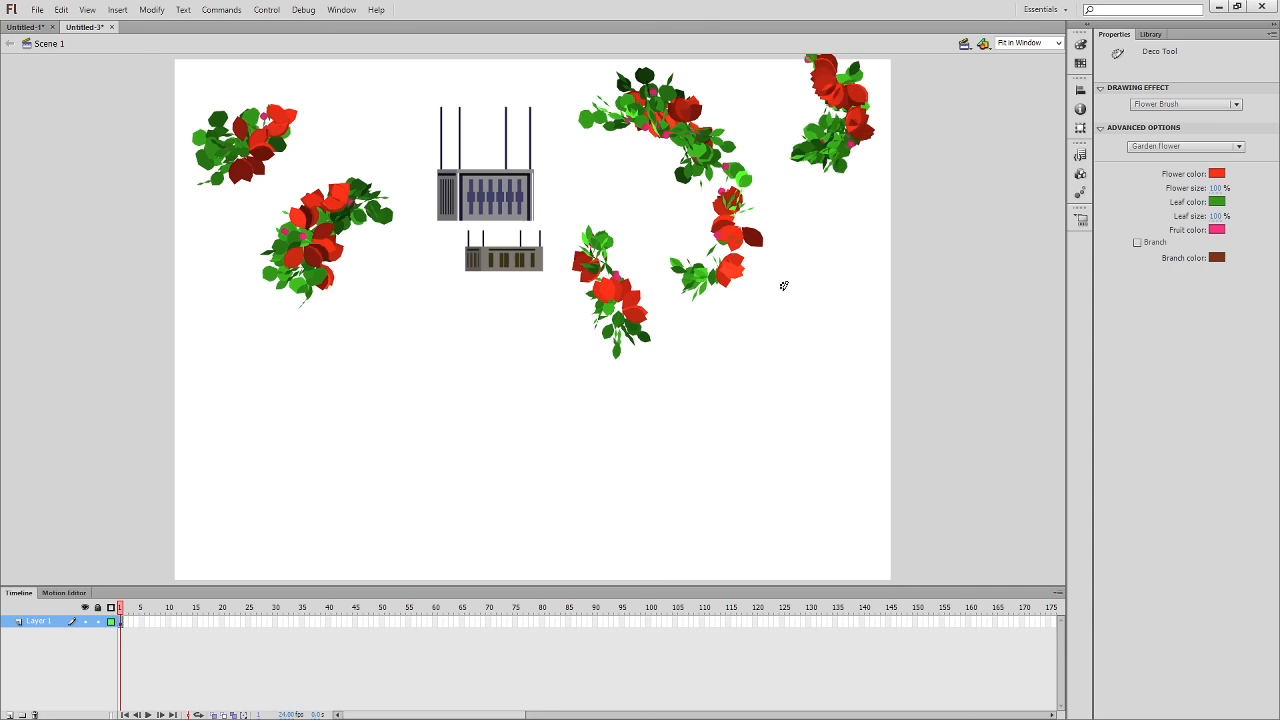
left_click(781, 286)
left_click(486, 349)
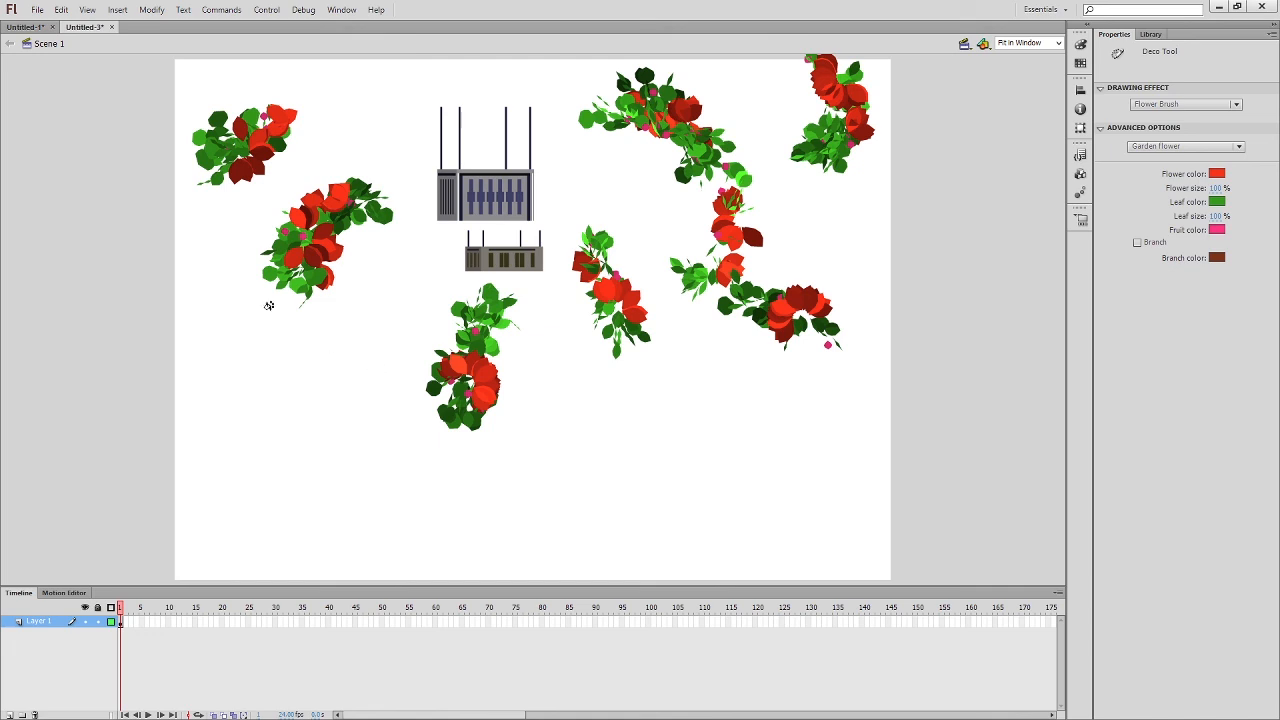
Select all the buildings and flower clusters on the stage and delete them.
key("v")
left_click_drag(193, 74, 934, 409)
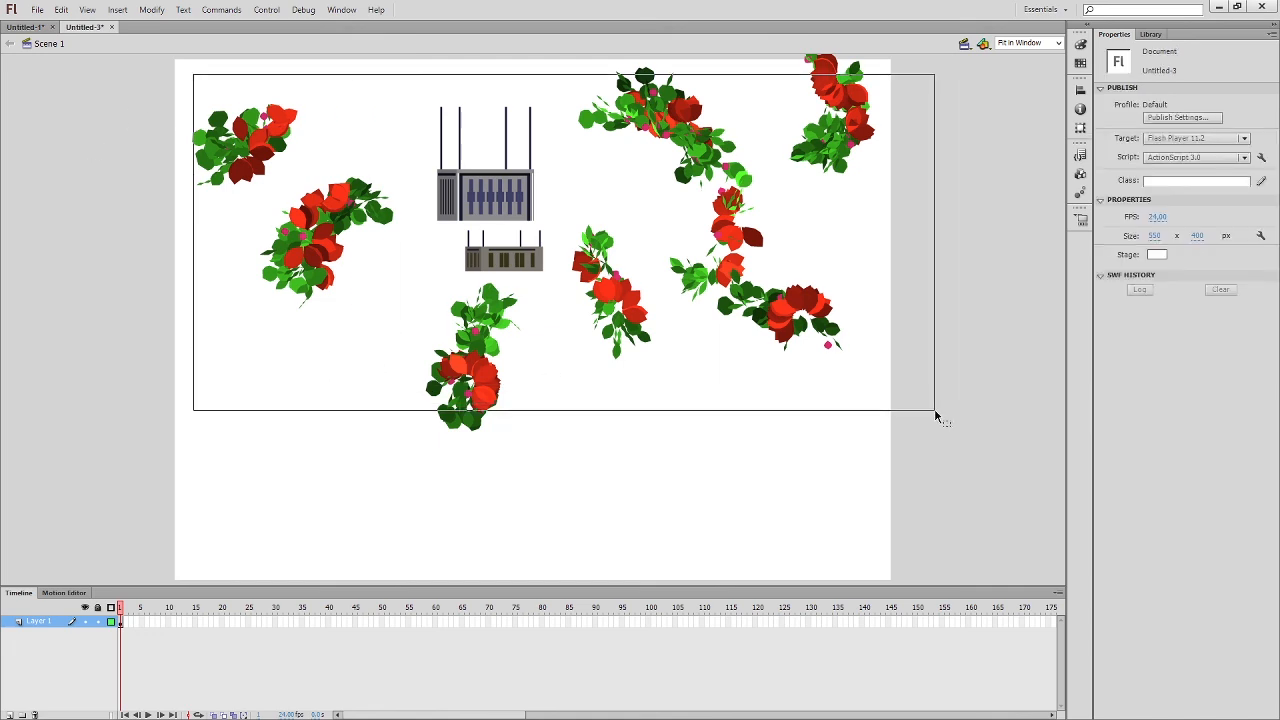
key("Delete")
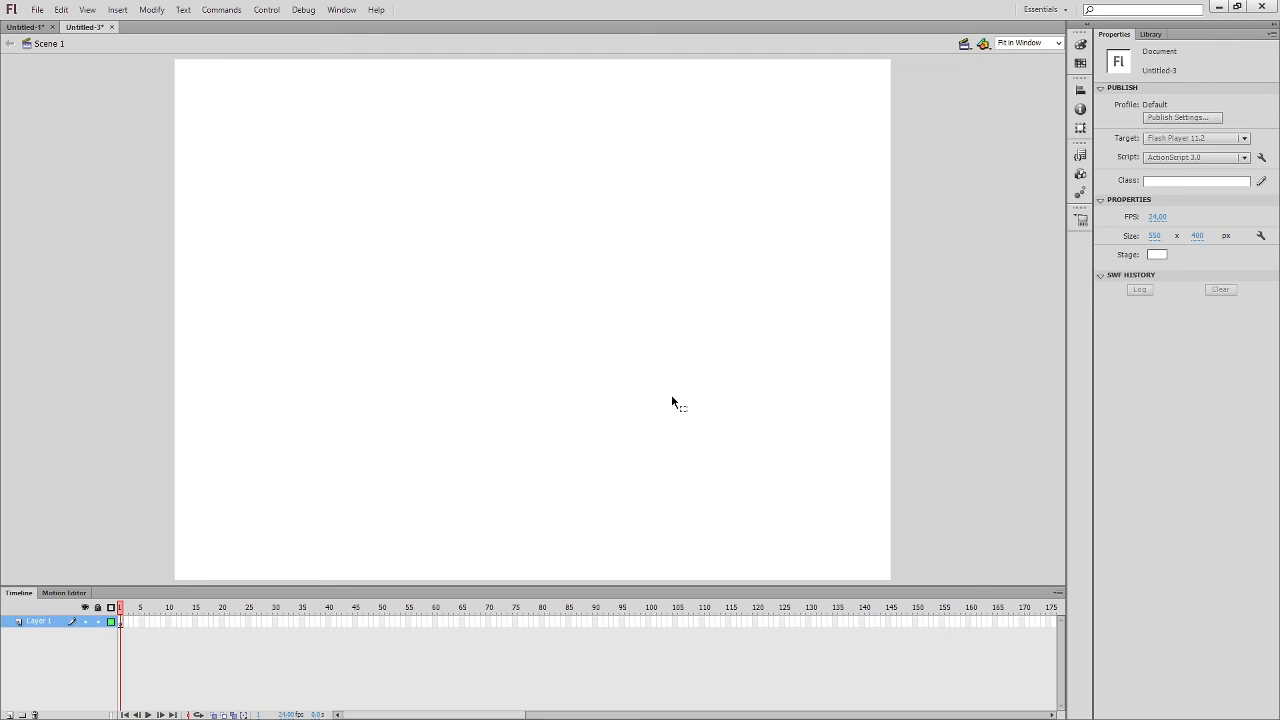
Draw a red rectangle with a 4.00 blue outline and recolour its fill bright green with the Paint Bucket tool.
key("k")
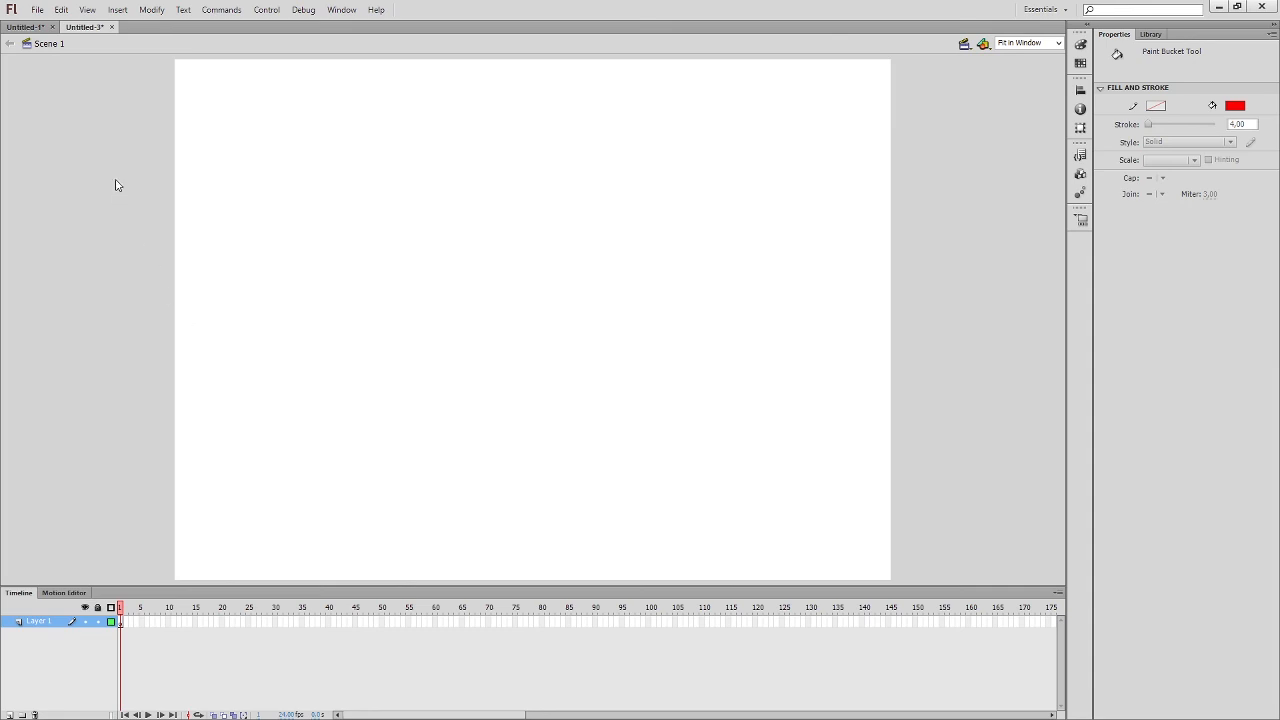
key("r")
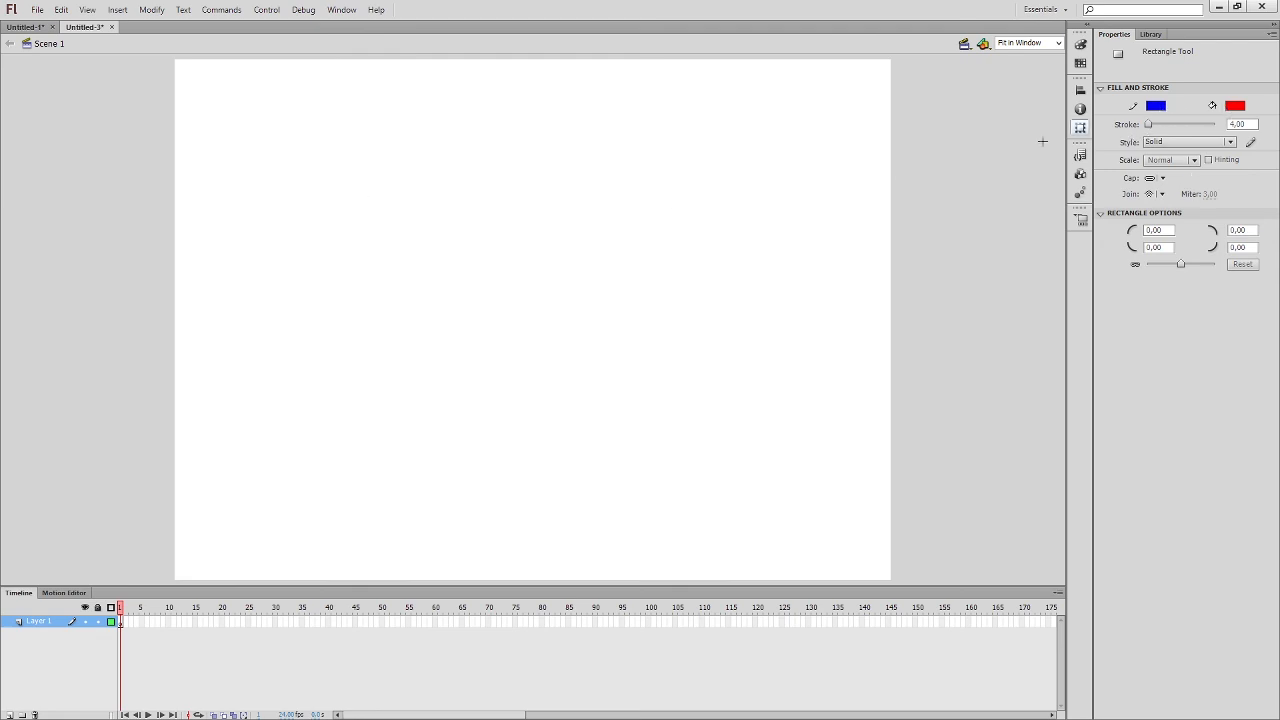
left_click_drag(310, 210, 489, 356)
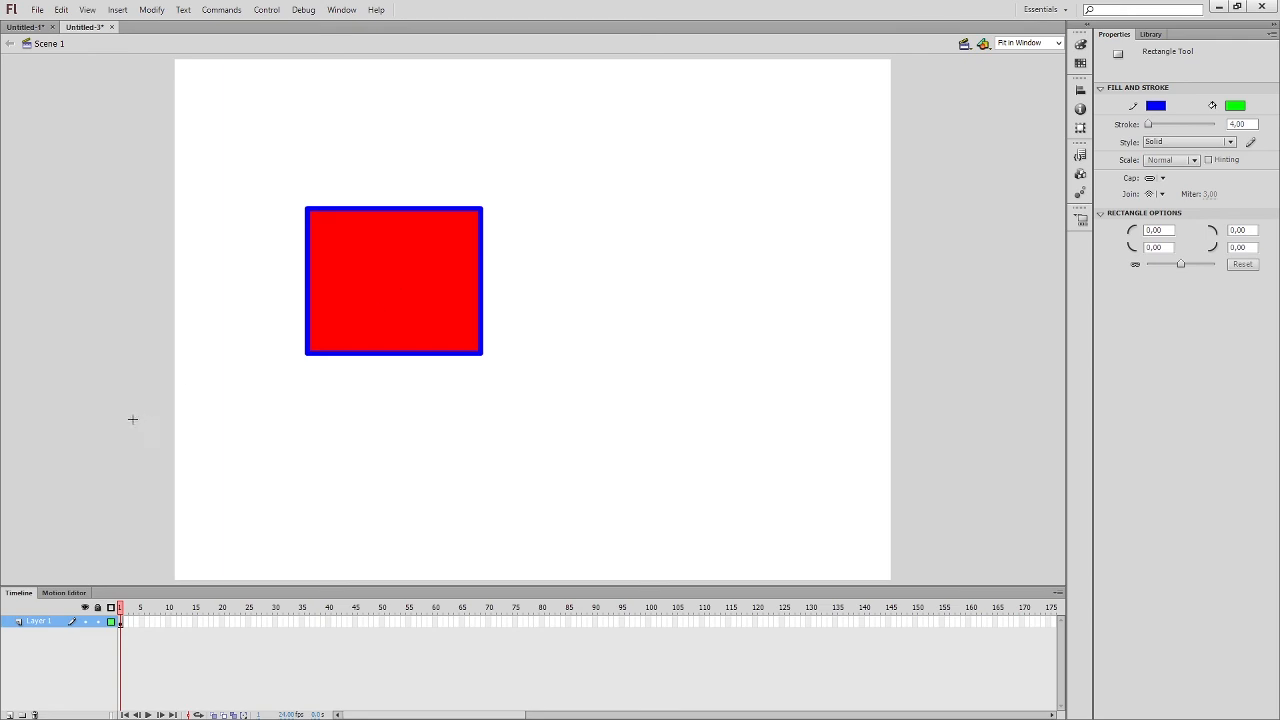
key("k")
left_click(411, 246)
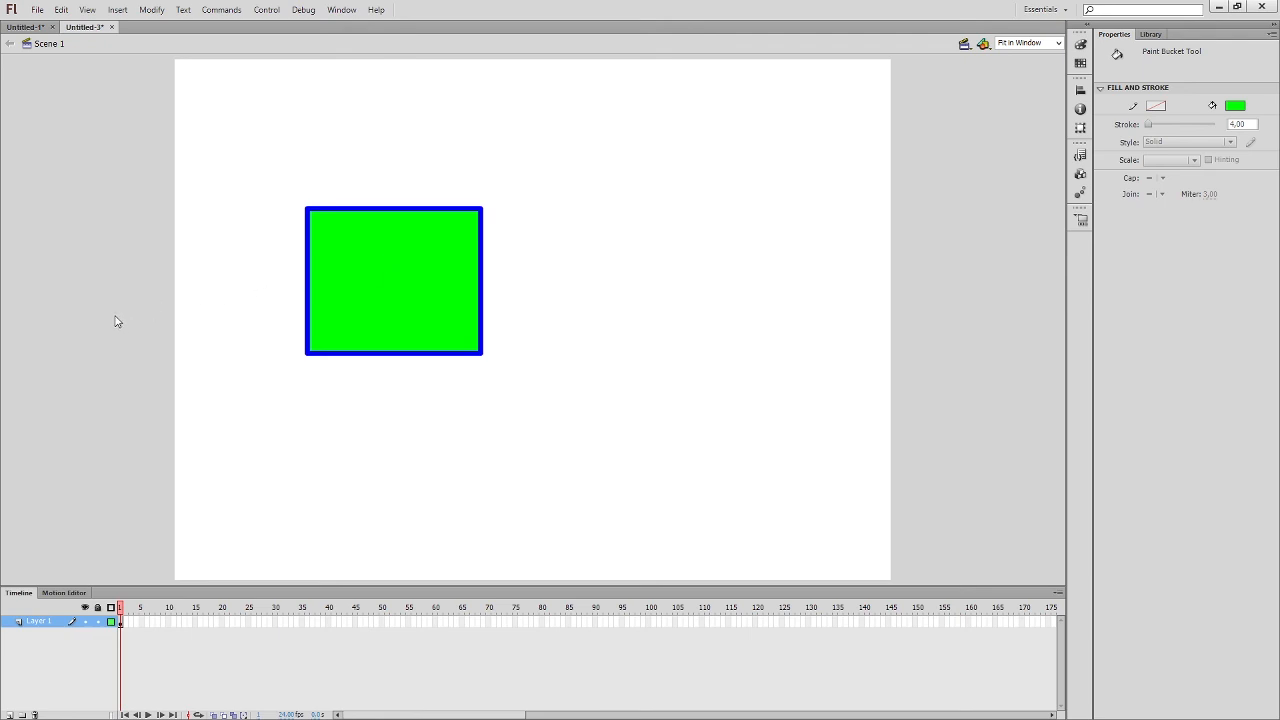
Recolour the large green rectangle's outline yellow with the Ink Bottle tool and fill the smaller red rectangle bright green with the Paint Bucket.
key("s")
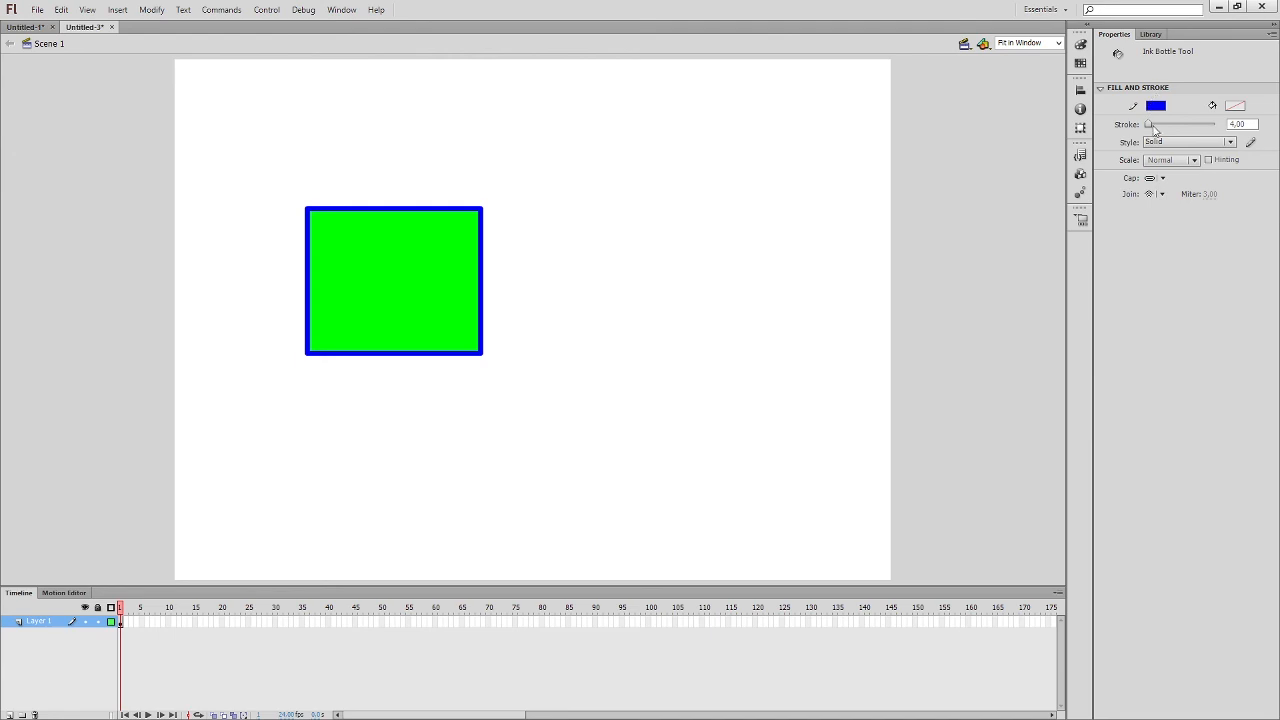
left_click(1084, 218)
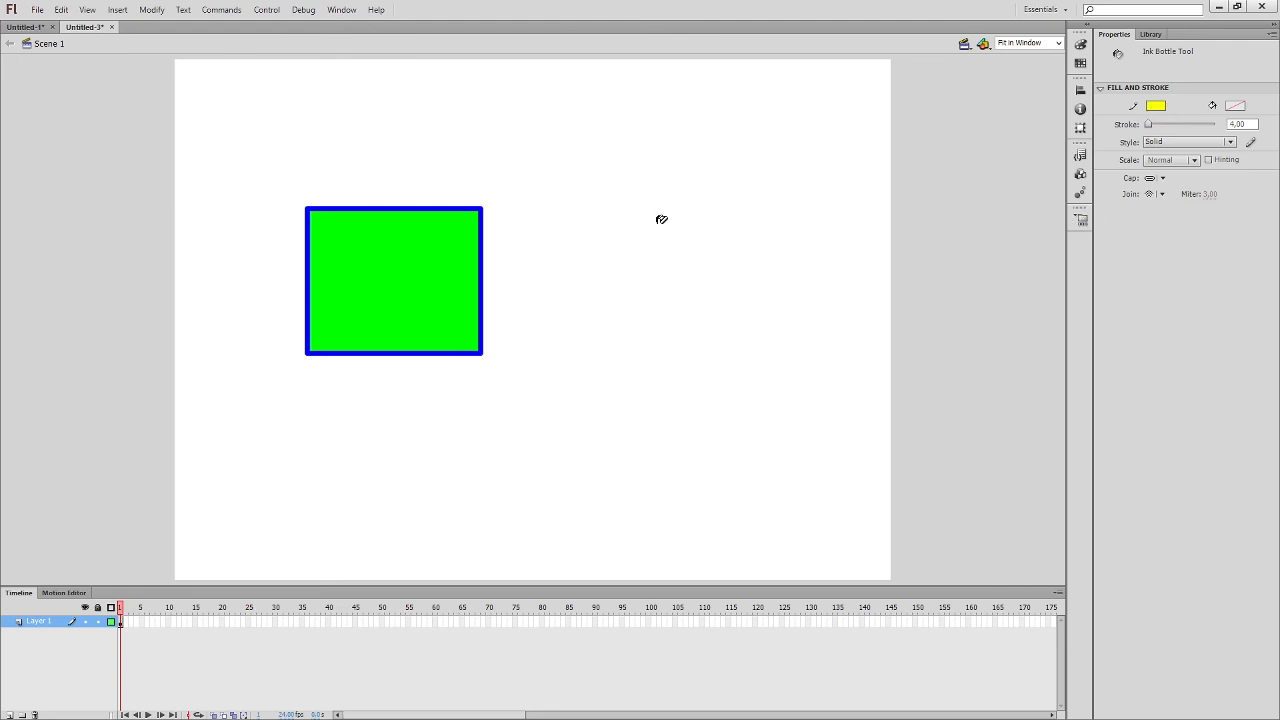
left_click(382, 252)
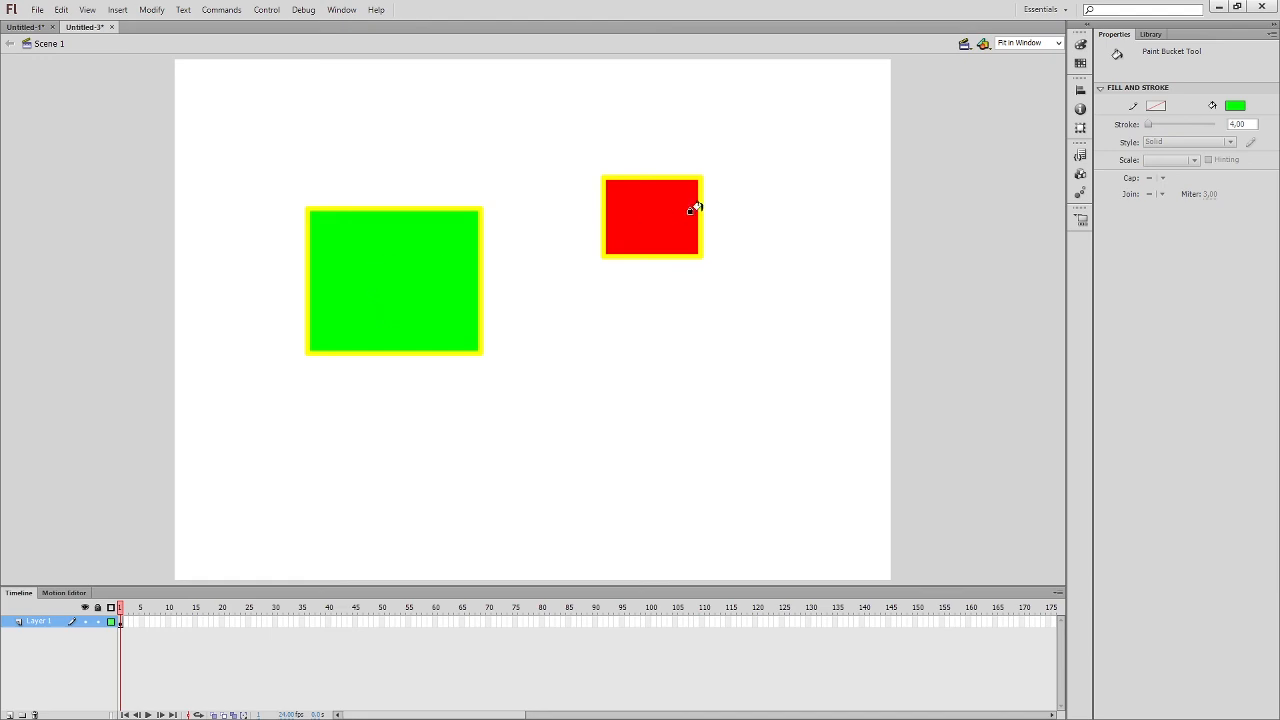
left_click(653, 216)
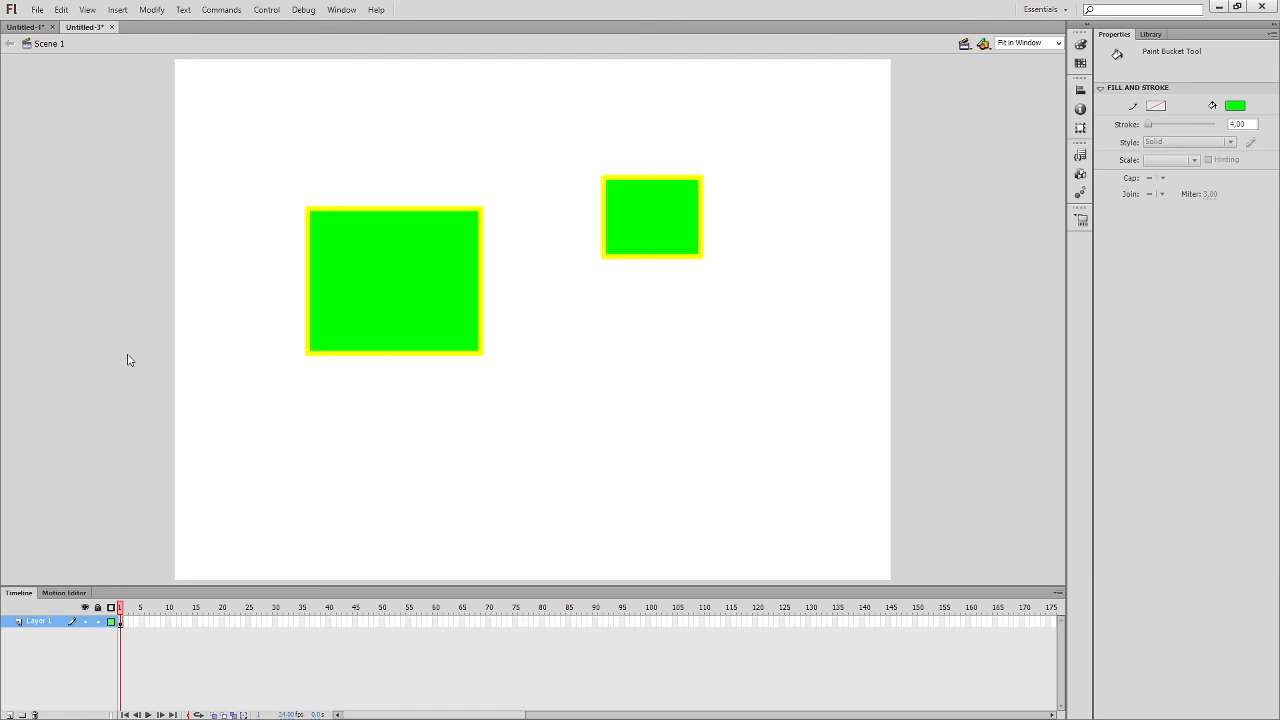
Erase an irregular patch in the middle of the large green rectangle, plus one vertical and one horizontal strip across it, splitting it into quarters.
key("v")
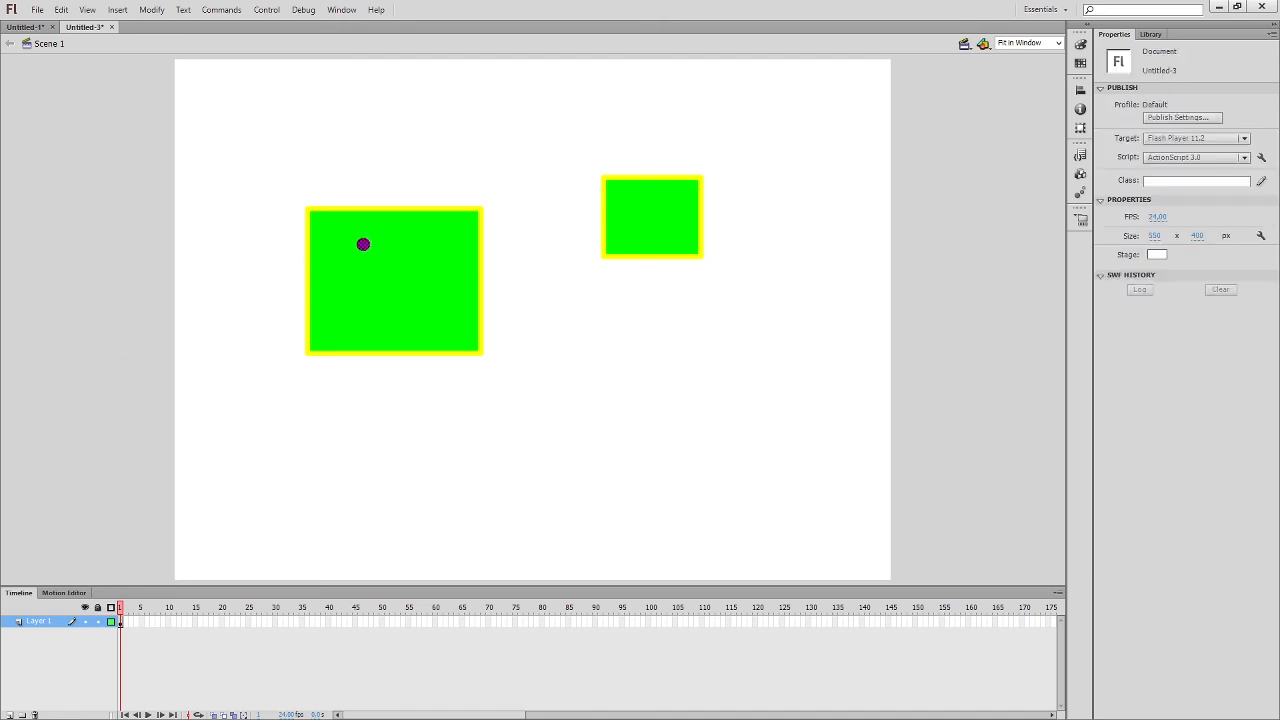
mouse_move(363, 244)
left_mouse_down()
mouse_move(363, 260)
mouse_move(414, 274)
mouse_move(400, 240)
mouse_move(380, 253)
left_mouse_up()
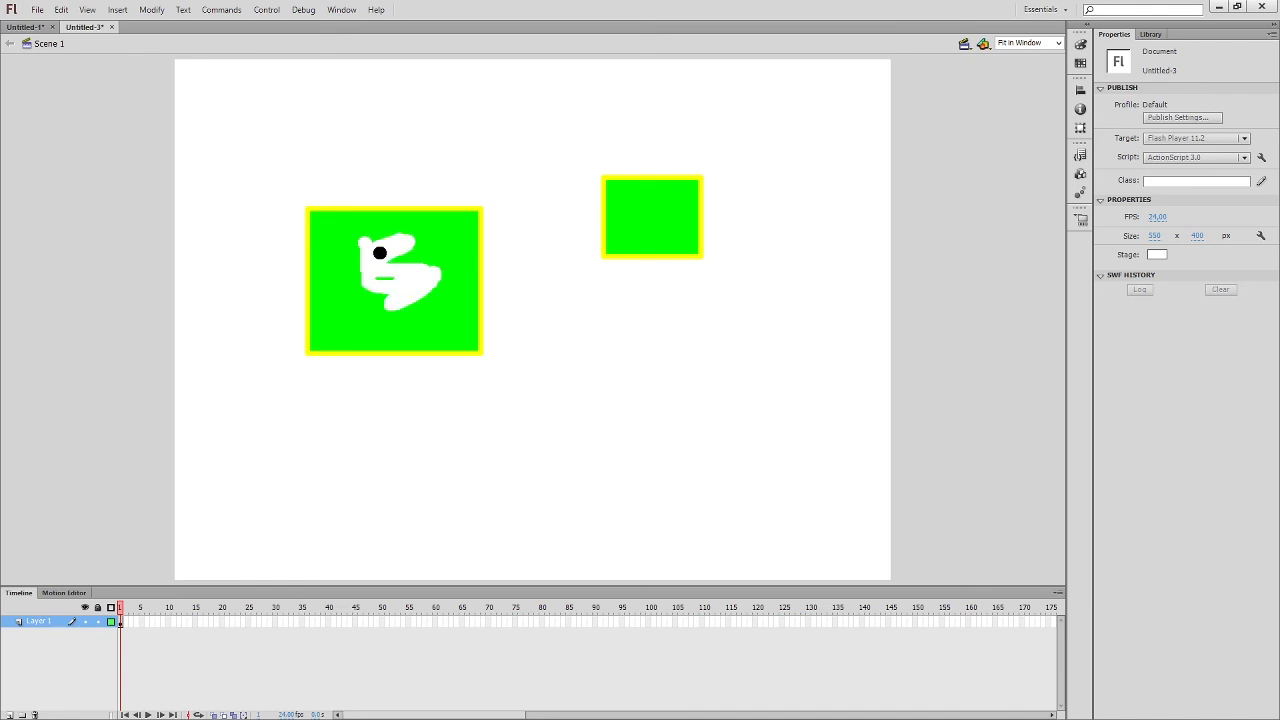
left_click_drag(391, 158, 386, 400)
left_click_drag(284, 276, 540, 291)
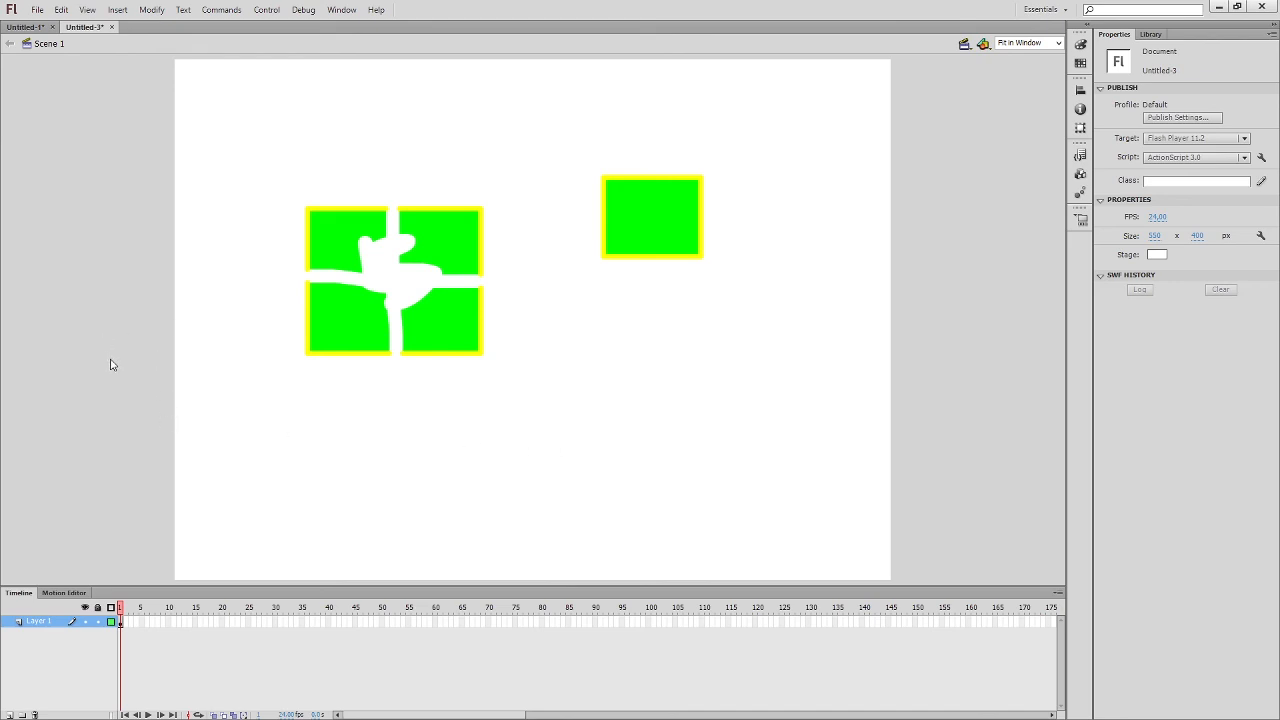
Magnify the erased centre of the large rectangle with the Zoom tool and restore the Fit in Window view.
key("h")
key("z")
left_click(397, 285)
left_click(396, 284)
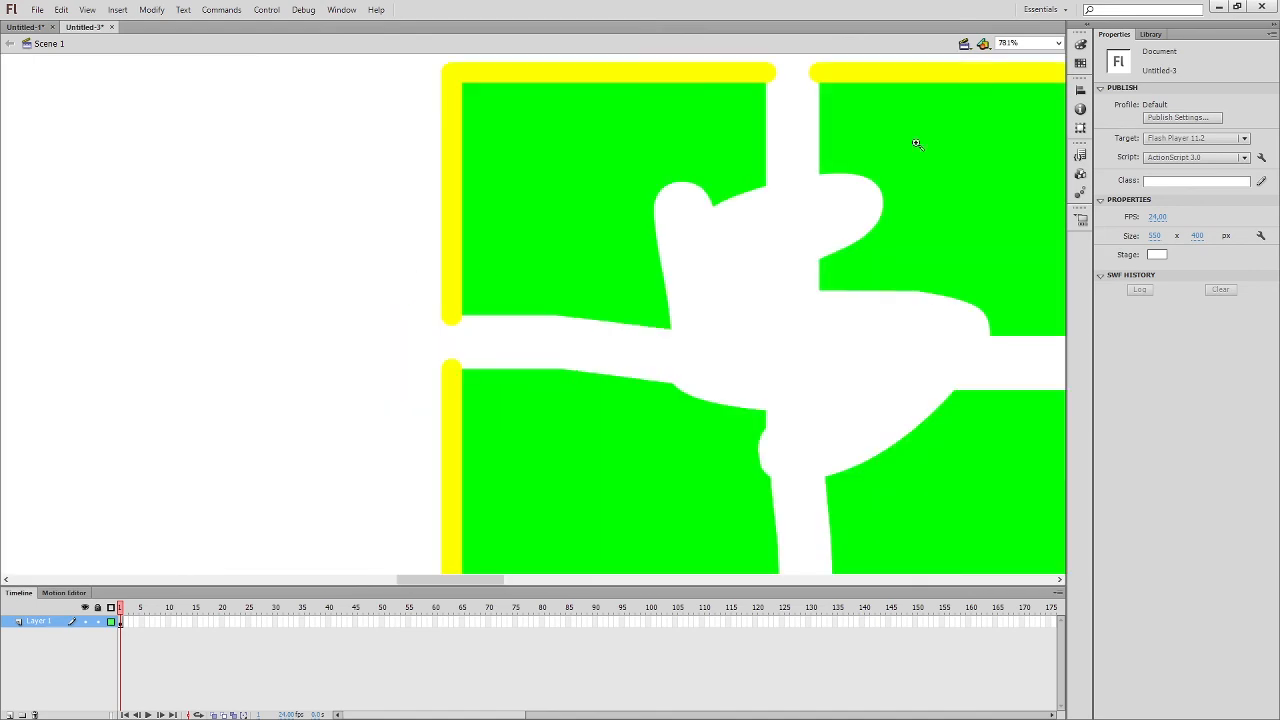
left_click(1058, 43)
left_click(1020, 58)
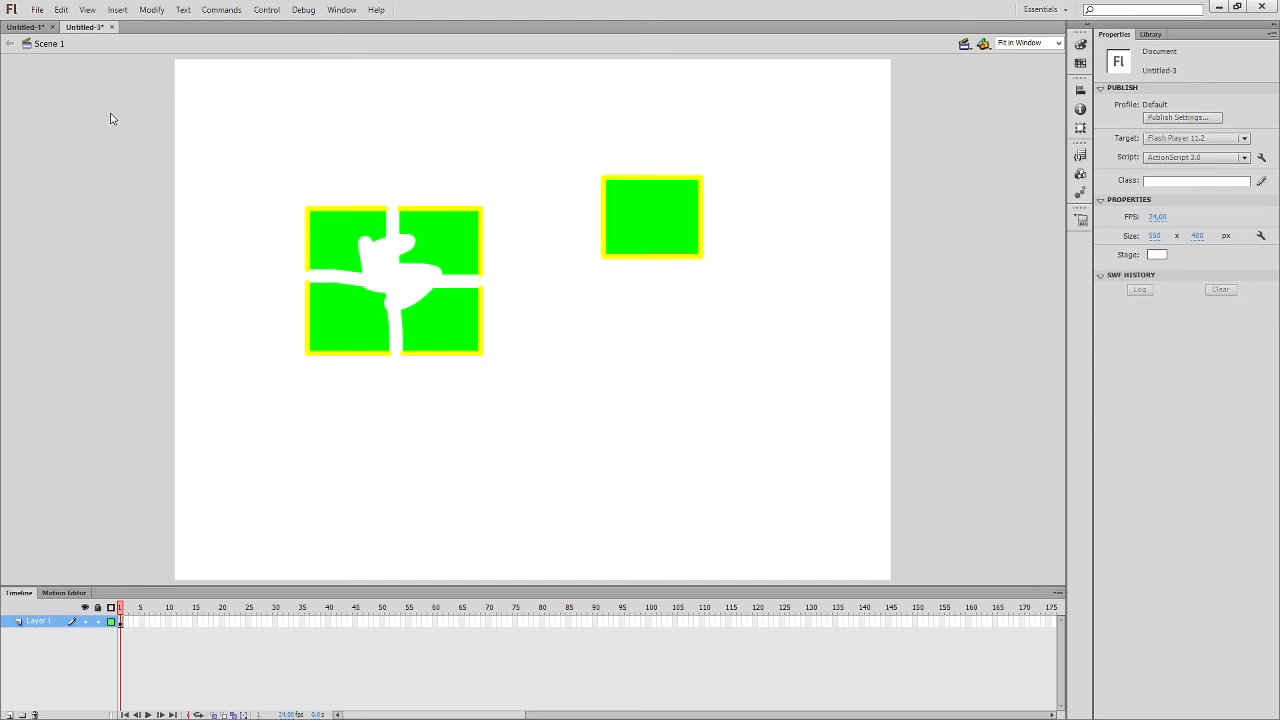
Recolour the outline of the large rectangle's upper-left quarter, making its top segment red and its left segment black.
mouse_move(282, 181)
left_mouse_down()
mouse_move(471, 374)
mouse_move(510, 378)
left_mouse_up()
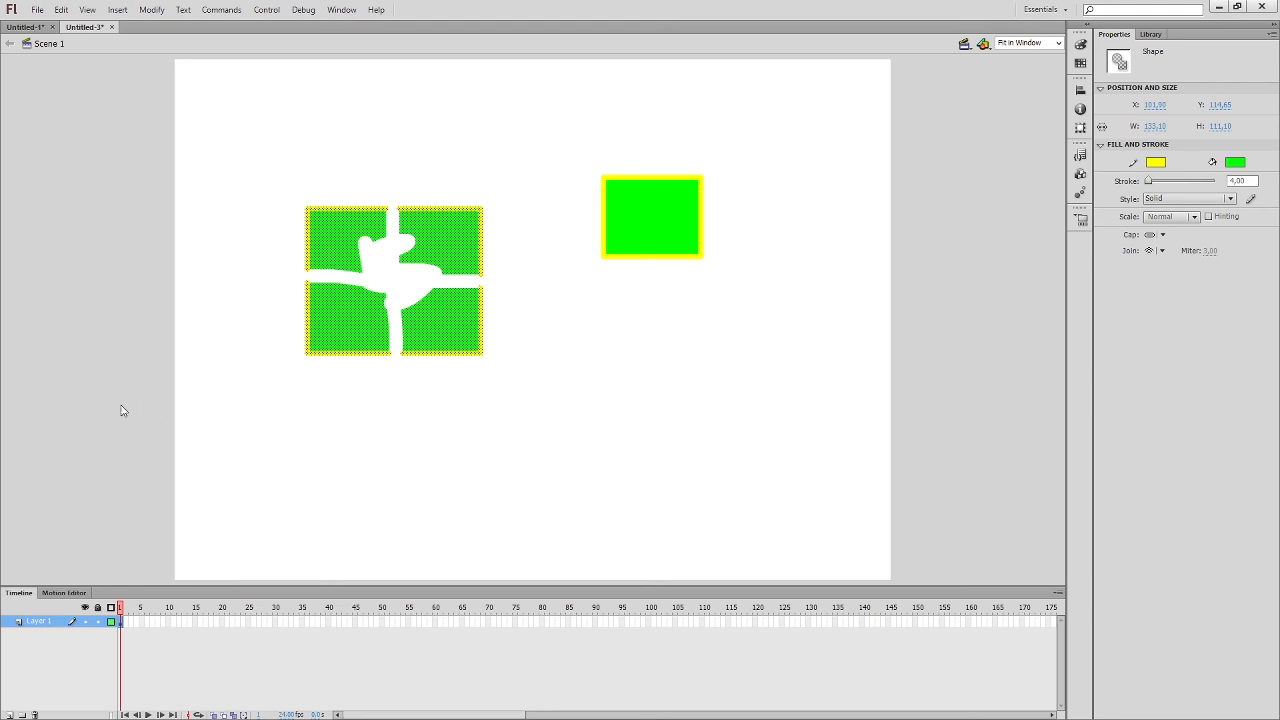
left_click(296, 293)
left_click(339, 249)
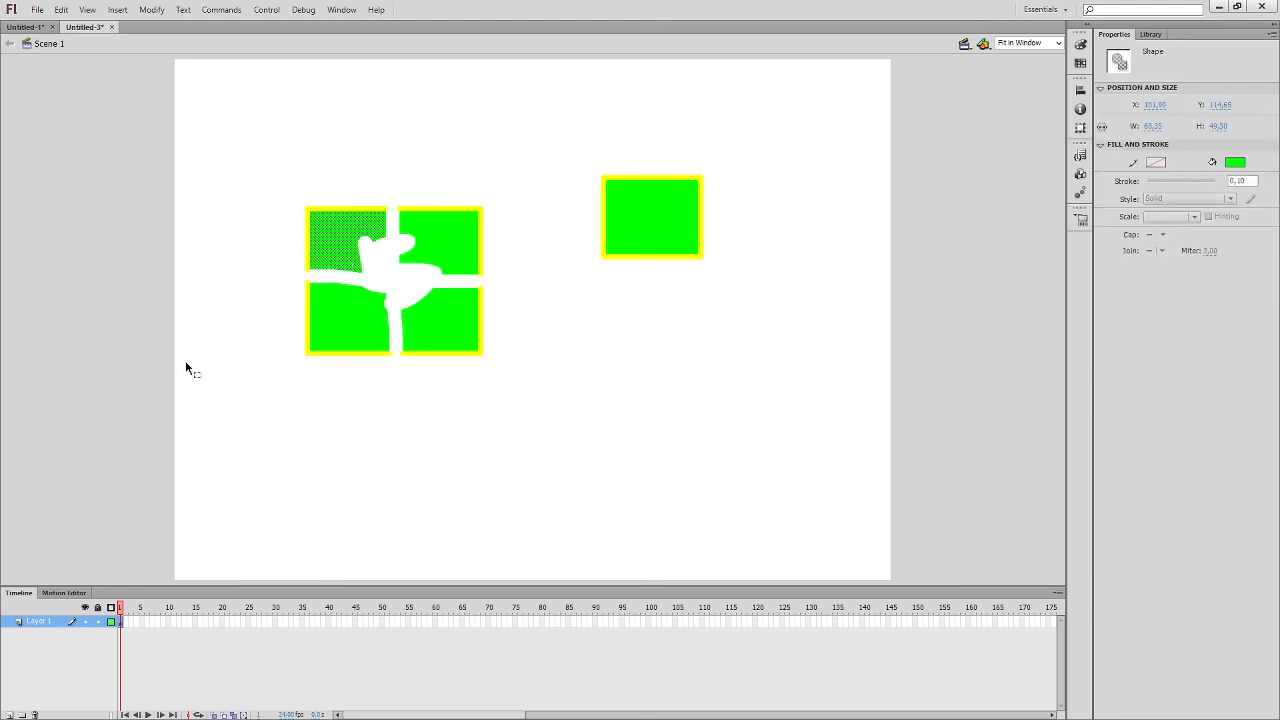
left_click(337, 208)
key("i")
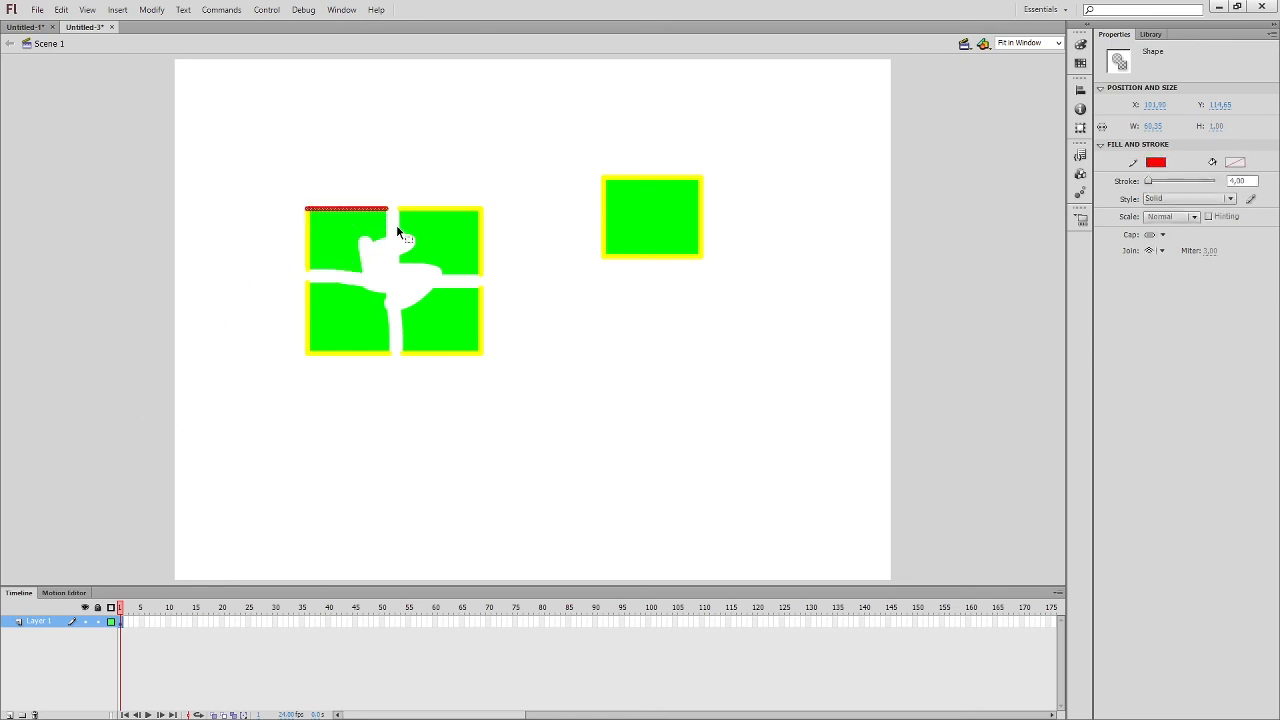
left_click(308, 245)
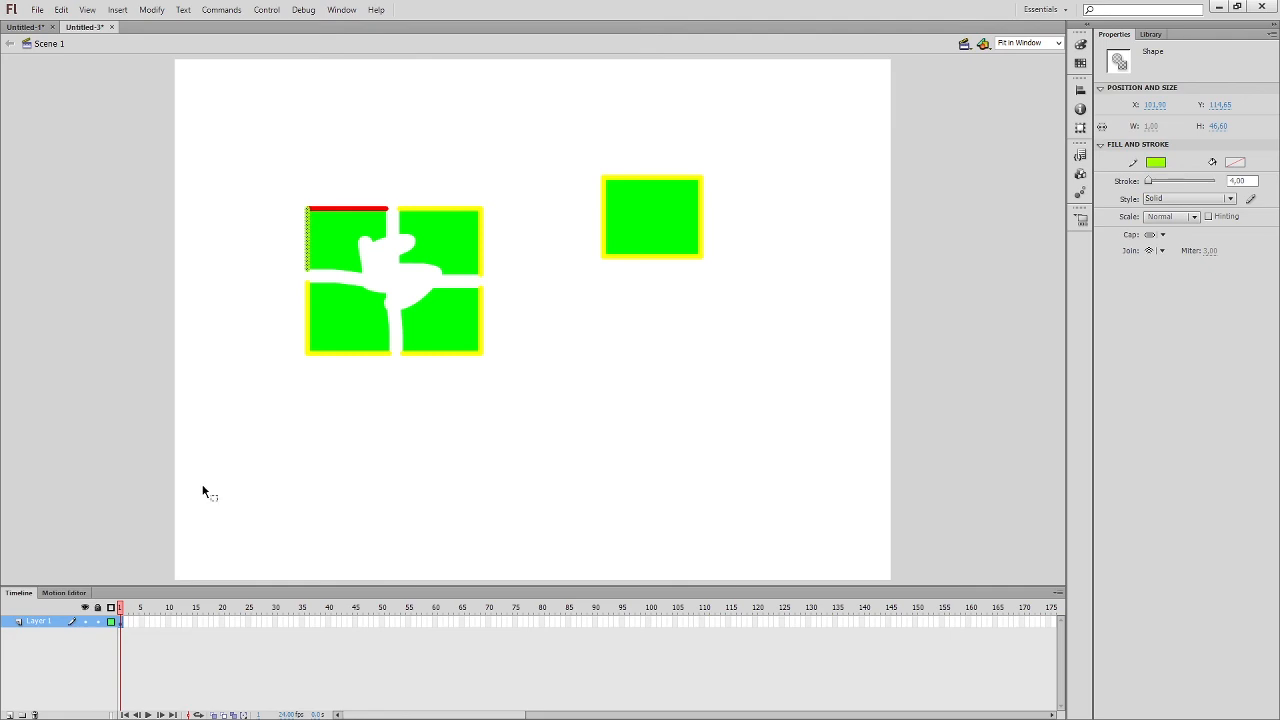
left_click(139, 425)
Select both rectangles with all their fills and outline segments and delete them from the stage.
left_click(648, 214)
key("ctrl+c")
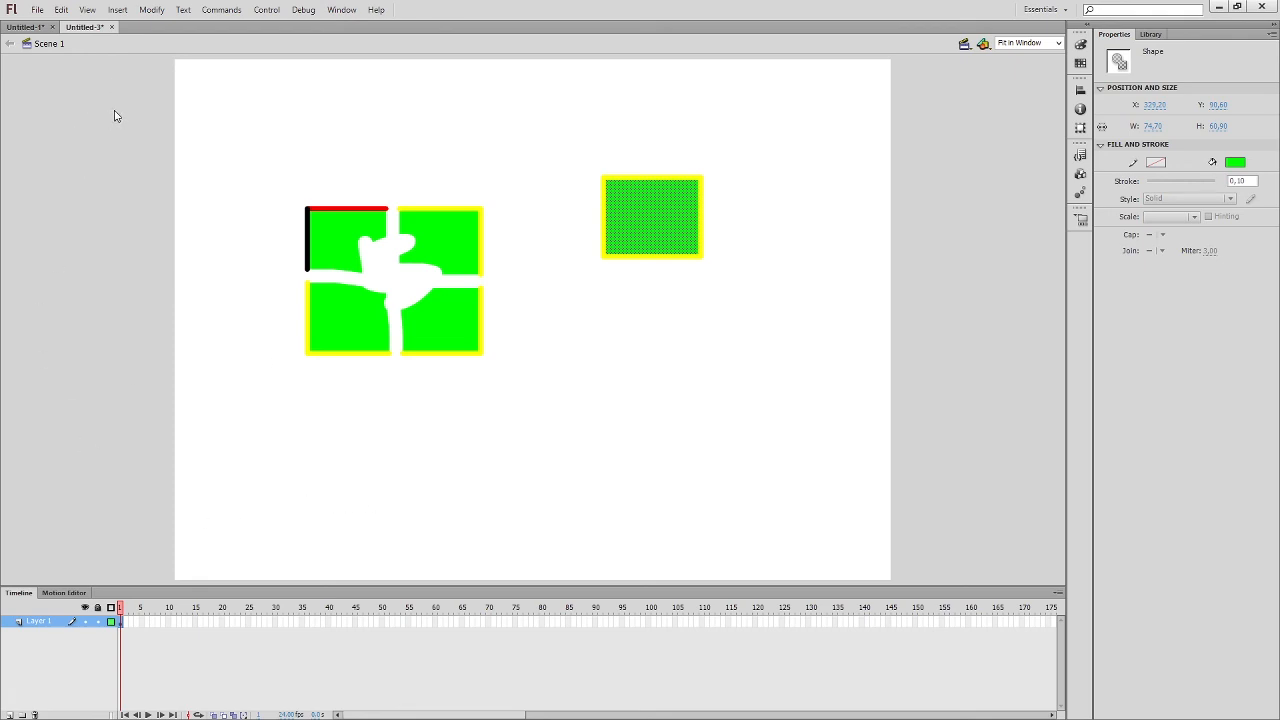
left_click_drag(265, 165, 785, 411)
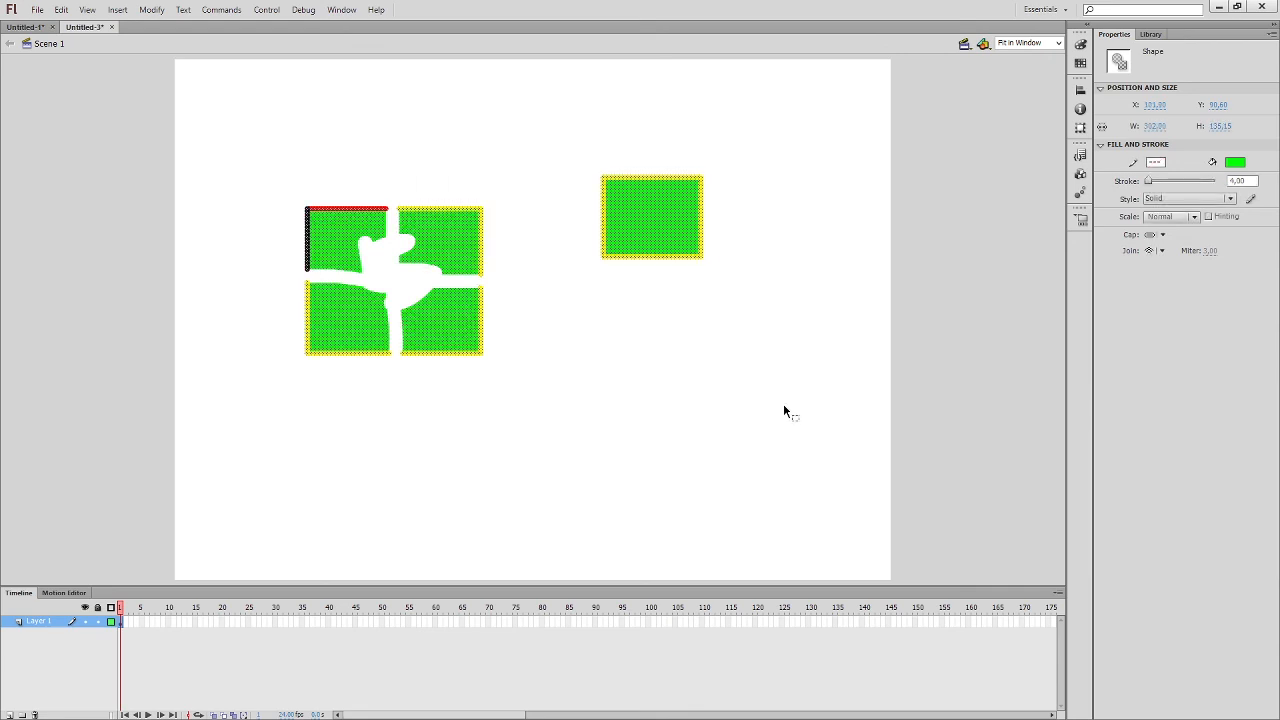
key("Delete")
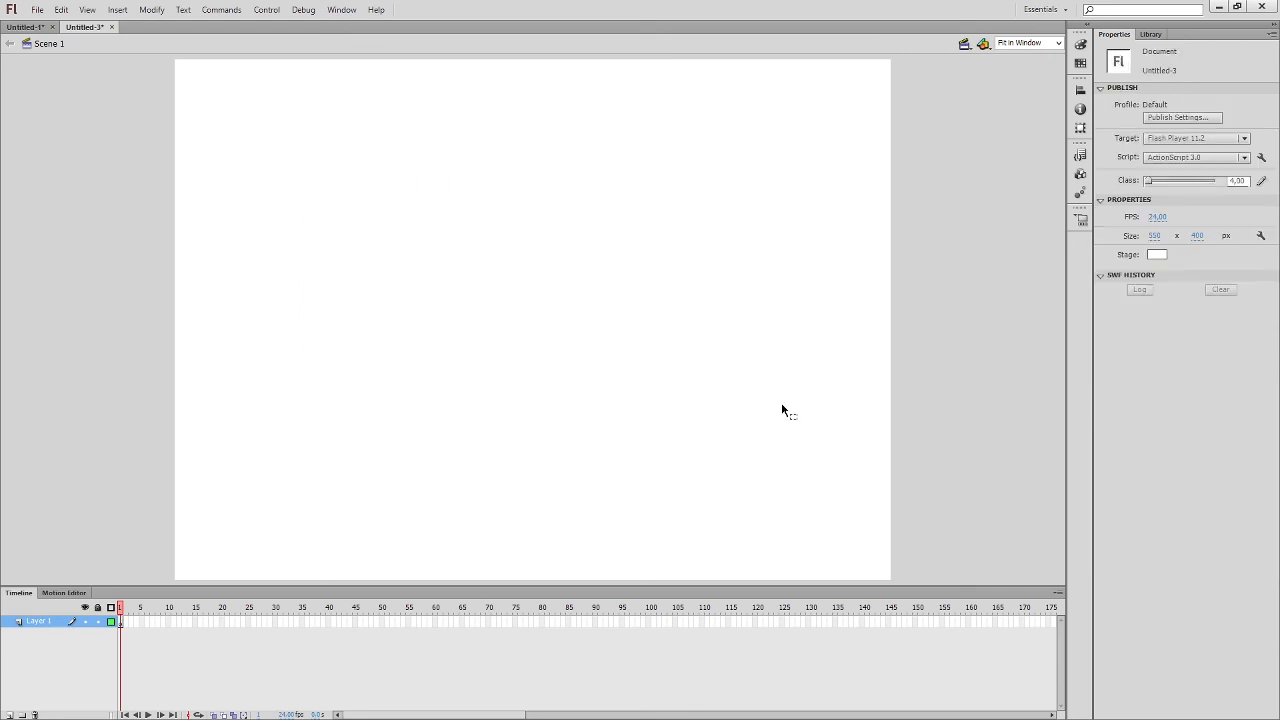